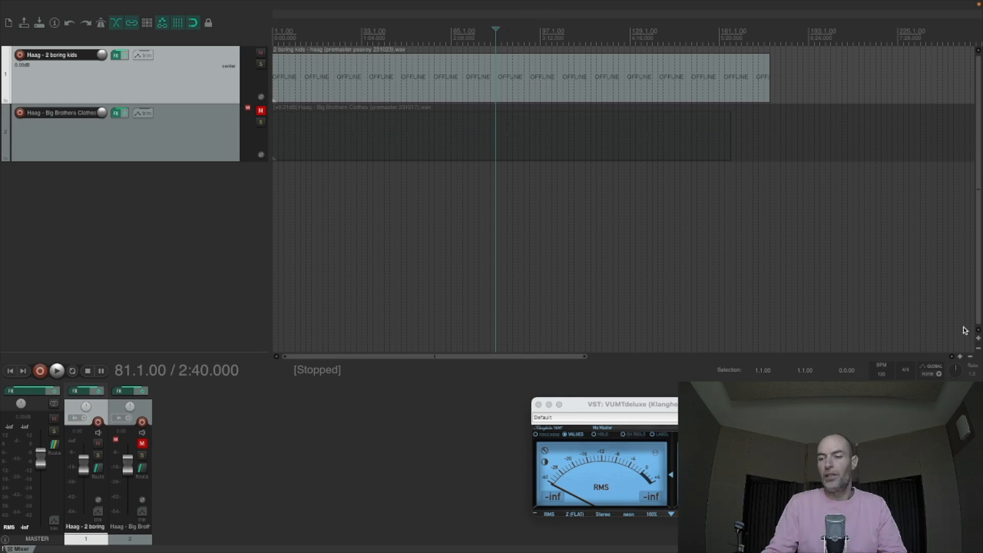
- Select the audio item on the 2 boring kids track and return the edit cursor to the project start
{"action": "left_click", "coordinate": [977, 338]}
{"action": "left_click", "coordinate": [978, 339]}
{"action": "left_click", "coordinate": [978, 339]}
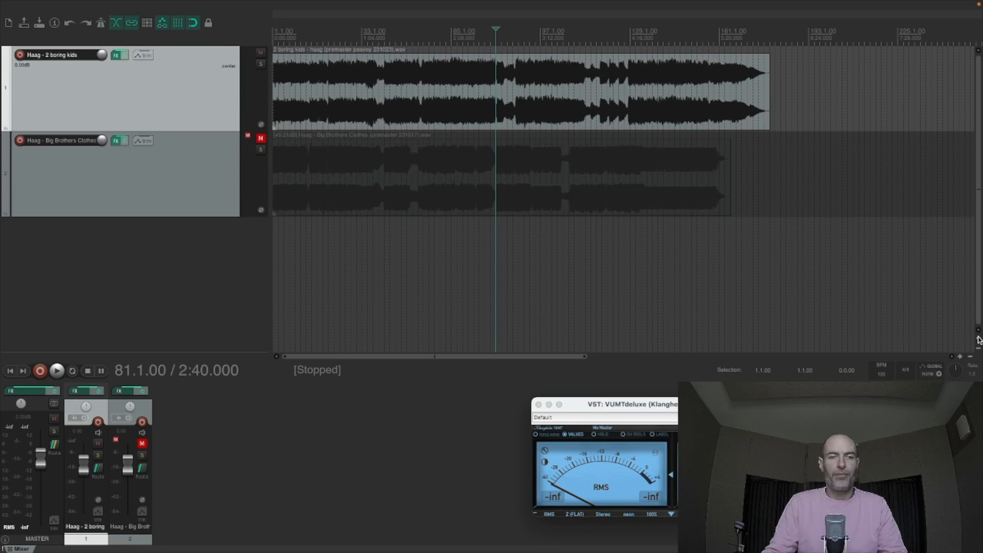
{"action": "left_click", "coordinate": [978, 339]}
{"action": "left_click", "coordinate": [977, 338]}
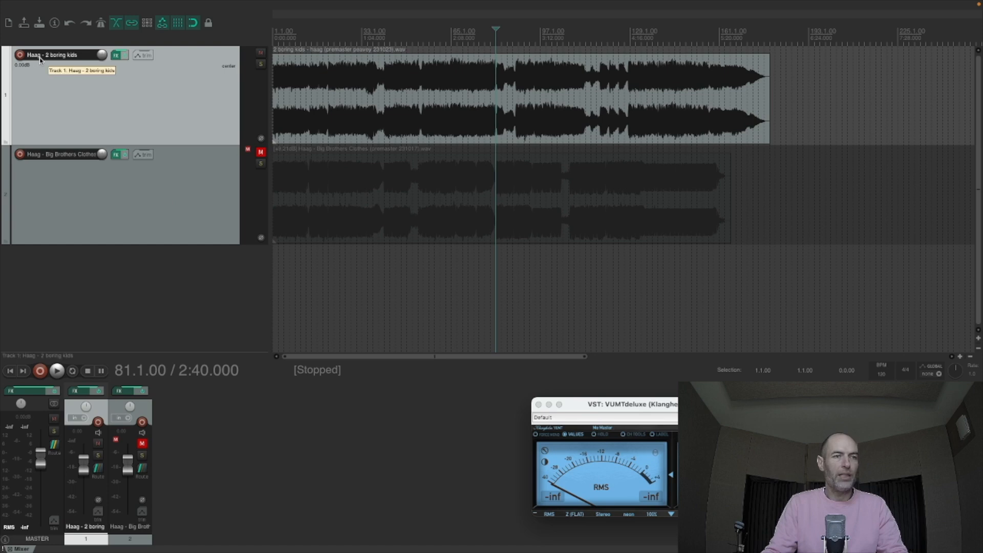
{"action": "left_click", "coordinate": [326, 106]}
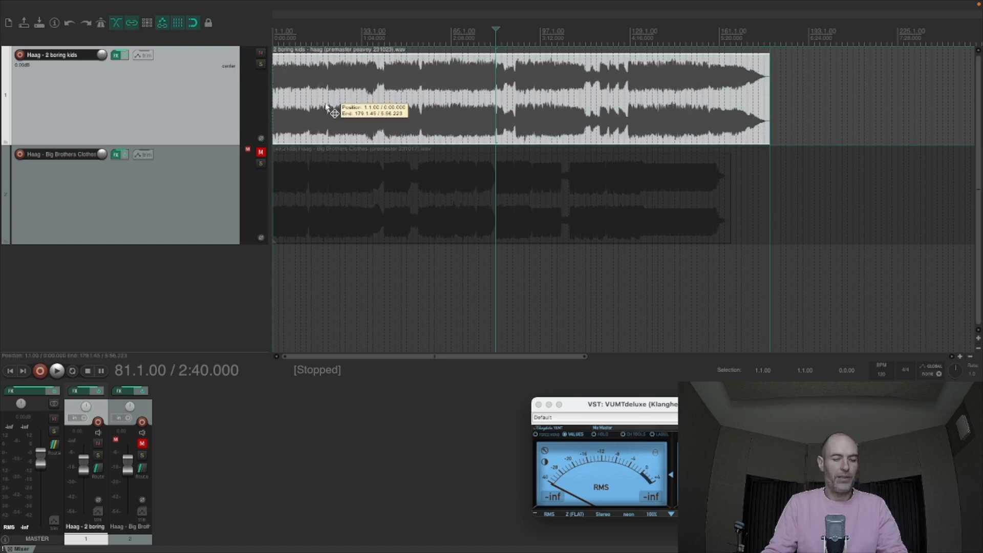
{"action": "key", "text": "Home"}
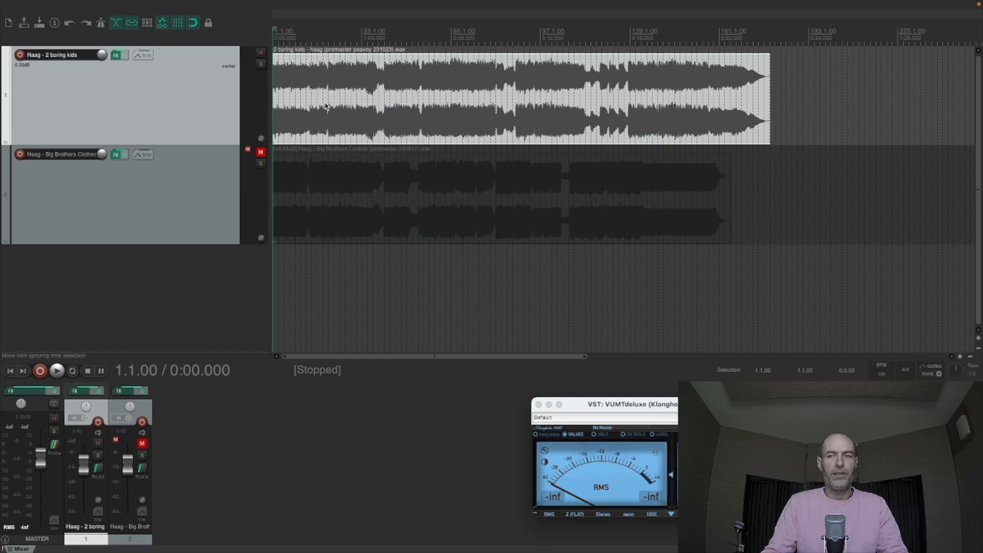
- Inspect the effects chain of the 2 boring kids track and play the song from about 0:04
{"action": "left_click", "coordinate": [115, 56]}
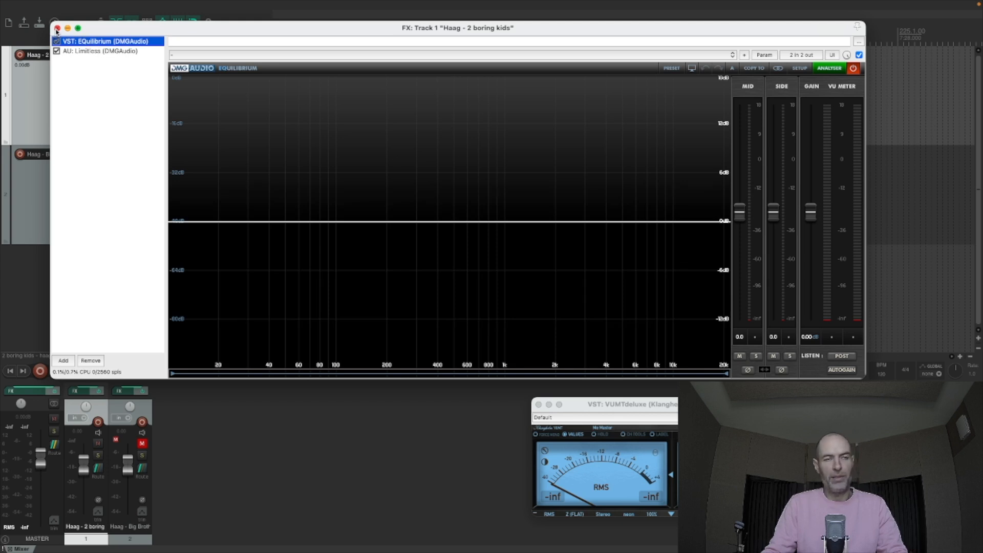
{"action": "left_click", "coordinate": [56, 28]}
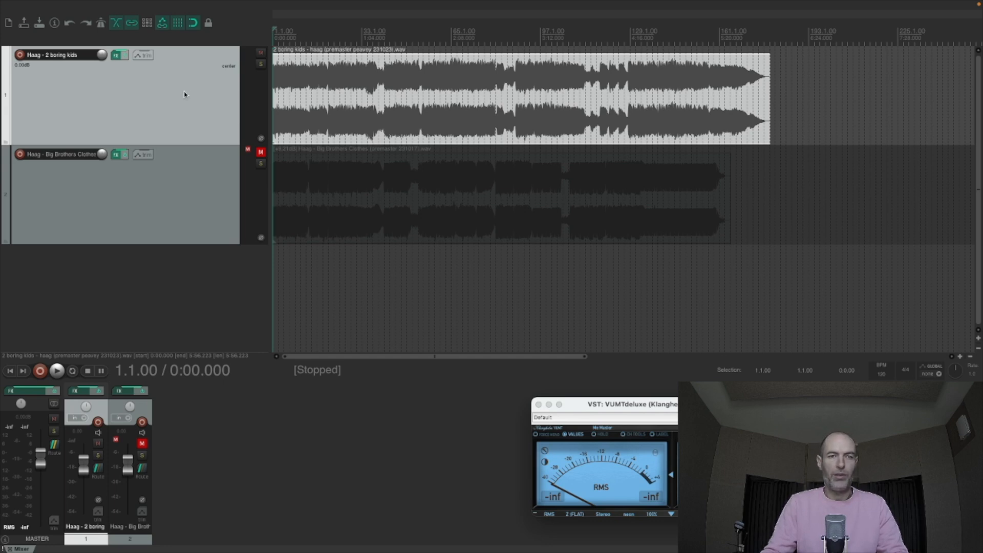
{"action": "left_click", "coordinate": [304, 96]}
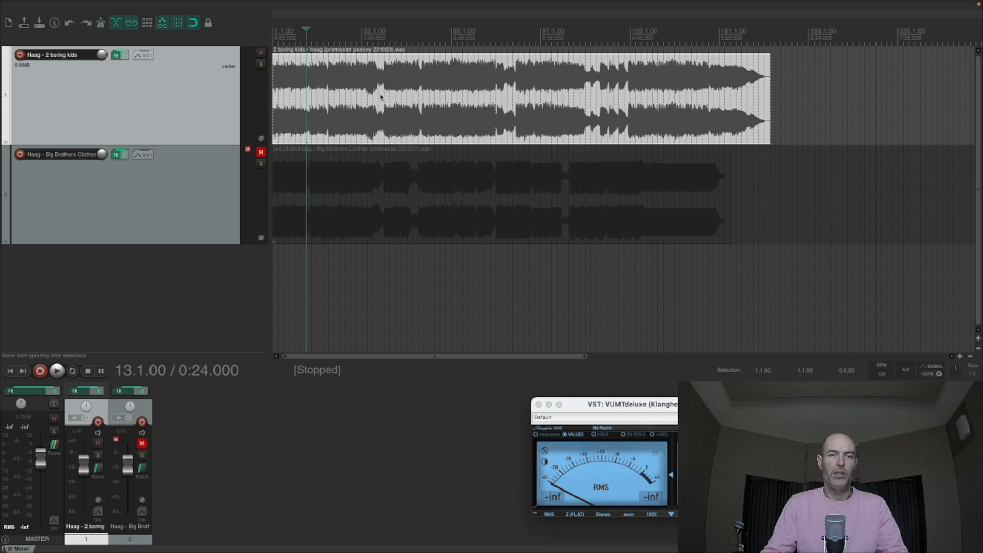
{"action": "left_click", "coordinate": [299, 105]}
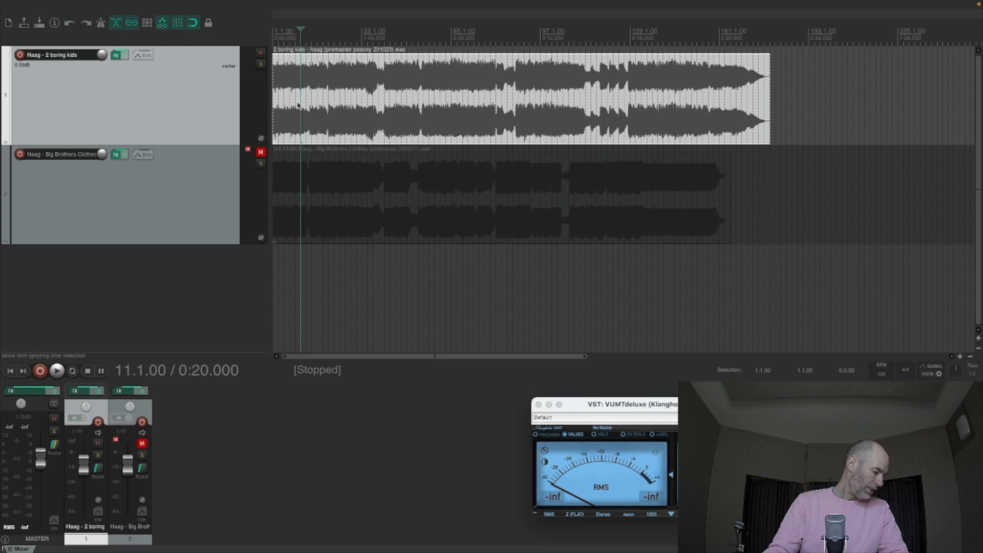
{"action": "left_click", "coordinate": [280, 90]}
{"action": "key", "text": "space"}
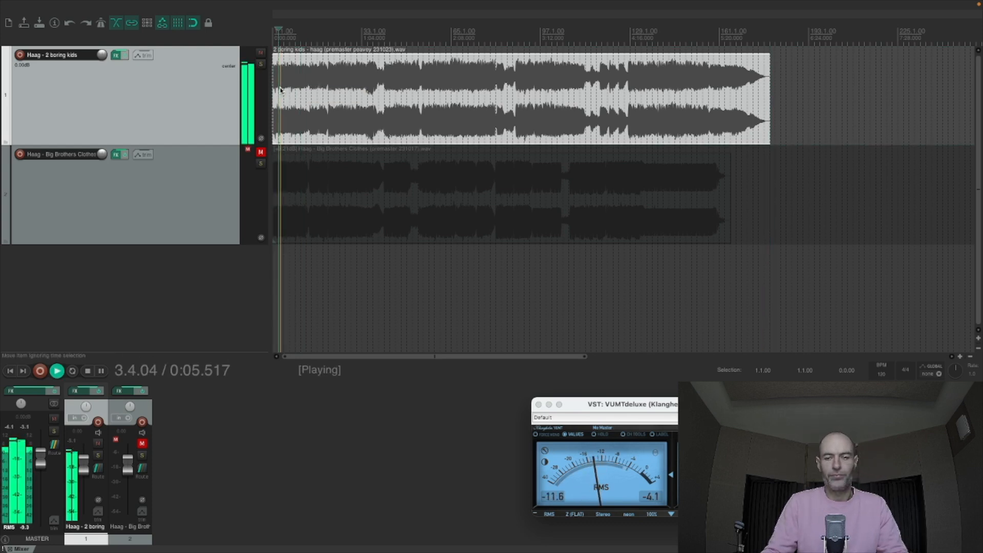
- Raise the 2 boring kids item's volume to +2.52 dB in its media item properties and stop playback
{"action": "left_click", "coordinate": [376, 95]}
{"action": "double_click", "coordinate": [376, 96]}
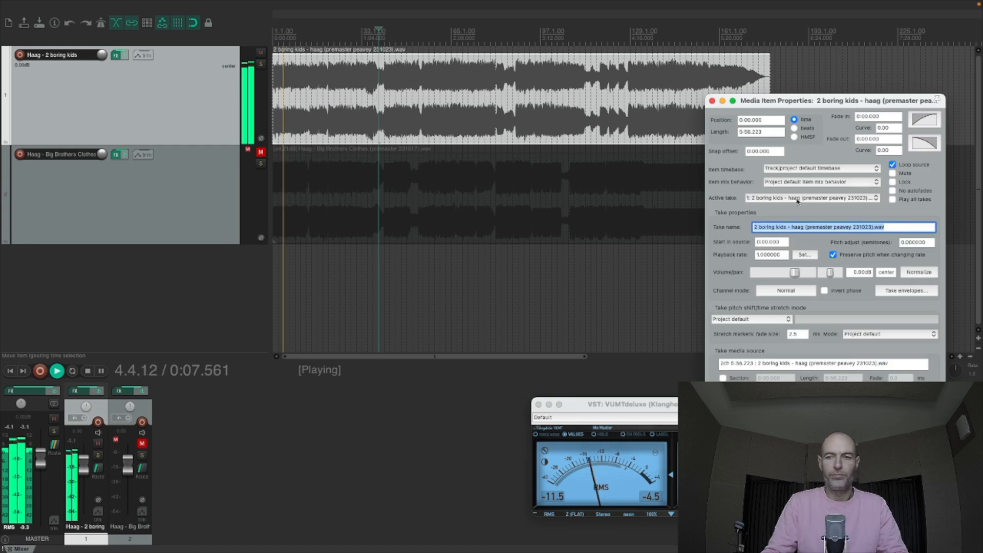
{"action": "left_click", "coordinate": [797, 273]}
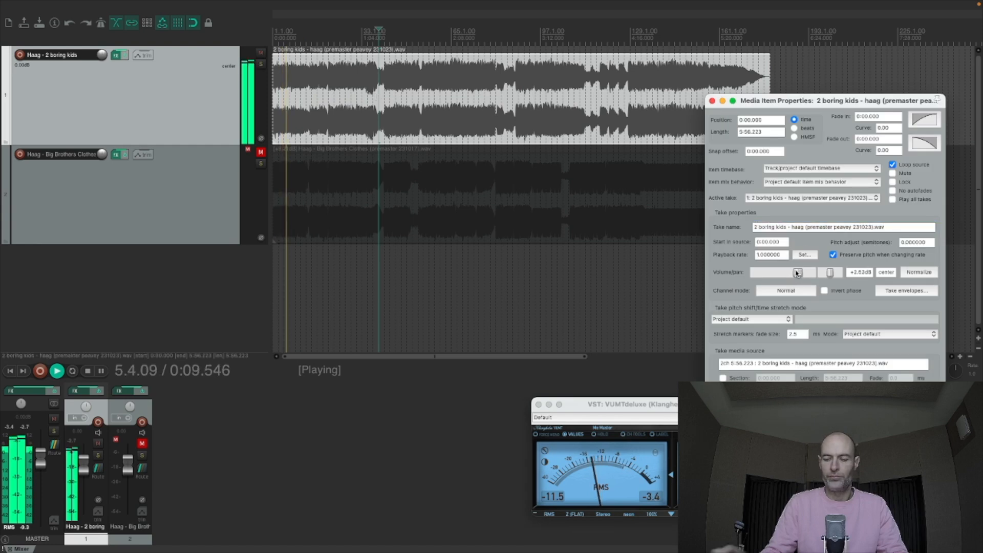
{"action": "key", "text": "Return"}
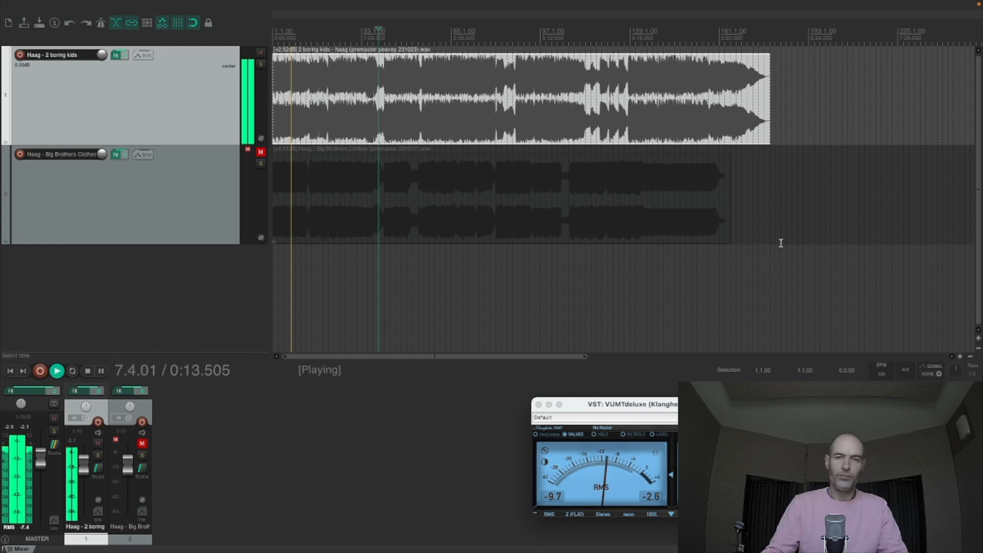
{"action": "key", "text": "space"}
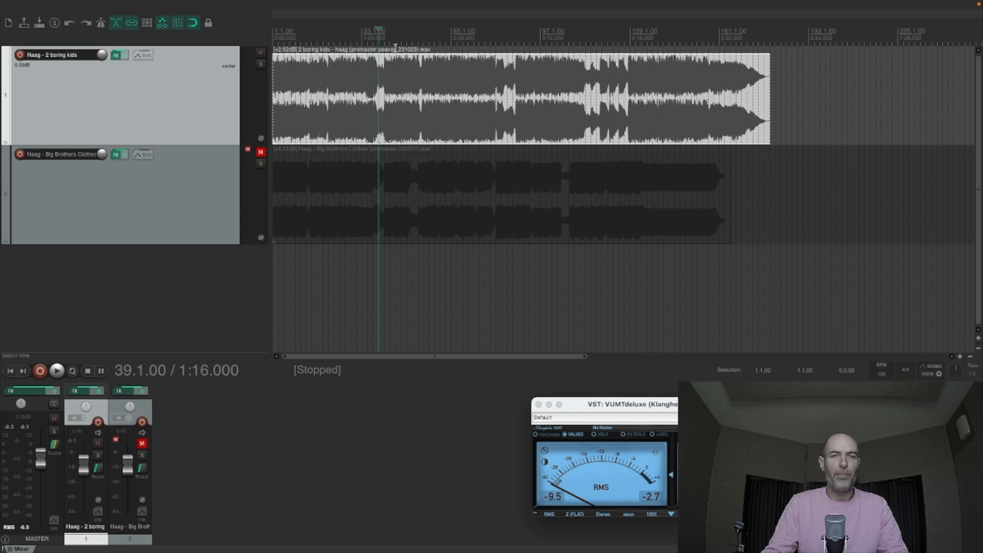
- Set a time selection over the whole 2 boring kids item, from 1.1.00 to 179.1.00
{"action": "left_click_drag", "start_coordinate": [395, 48], "coordinate": [273, 45]}
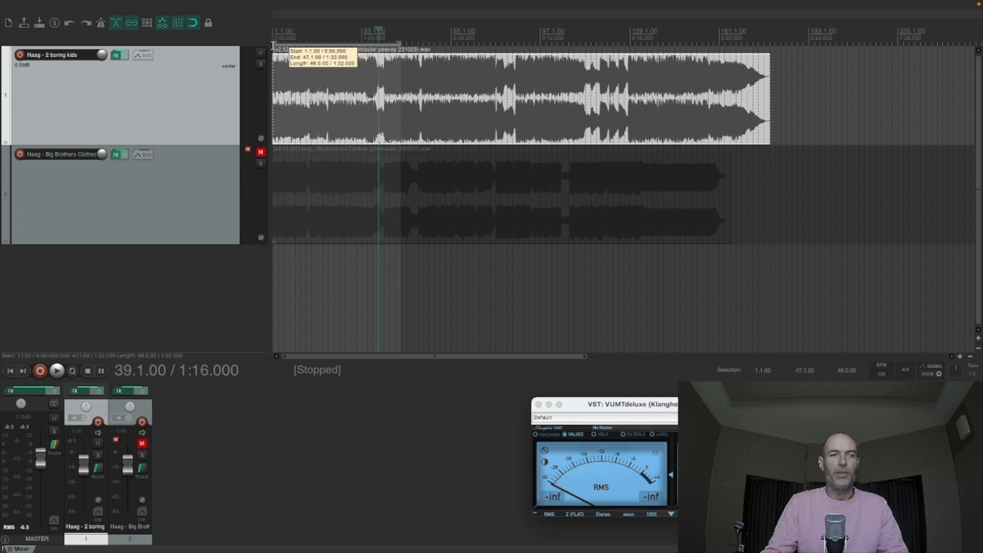
{"action": "left_click", "coordinate": [399, 42]}
{"action": "left_click_drag", "start_coordinate": [399, 42], "coordinate": [769, 43]}
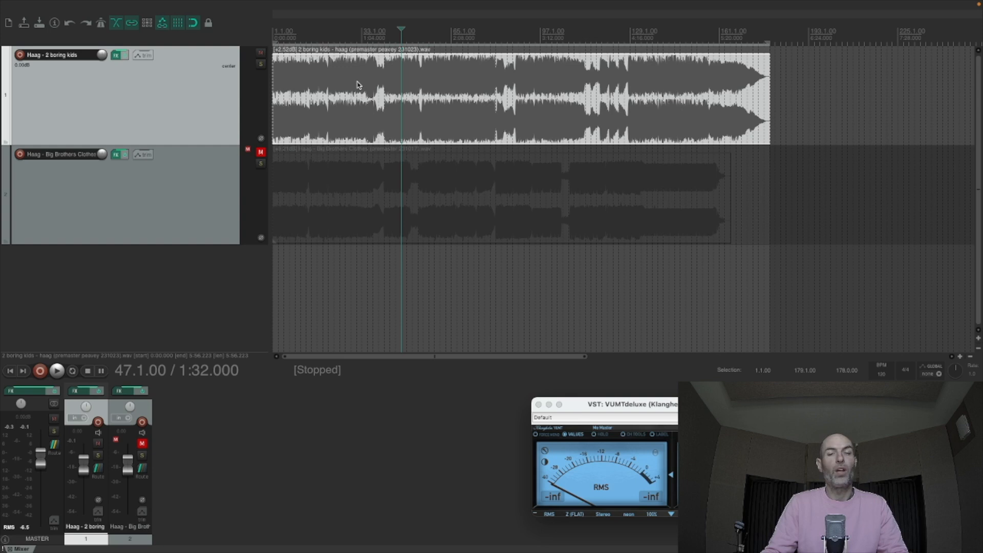
- Listen to short passages of the song from 1:24 and from 0:48 to judge the level
{"action": "left_click", "coordinate": [390, 81]}
{"action": "key", "text": "space"}
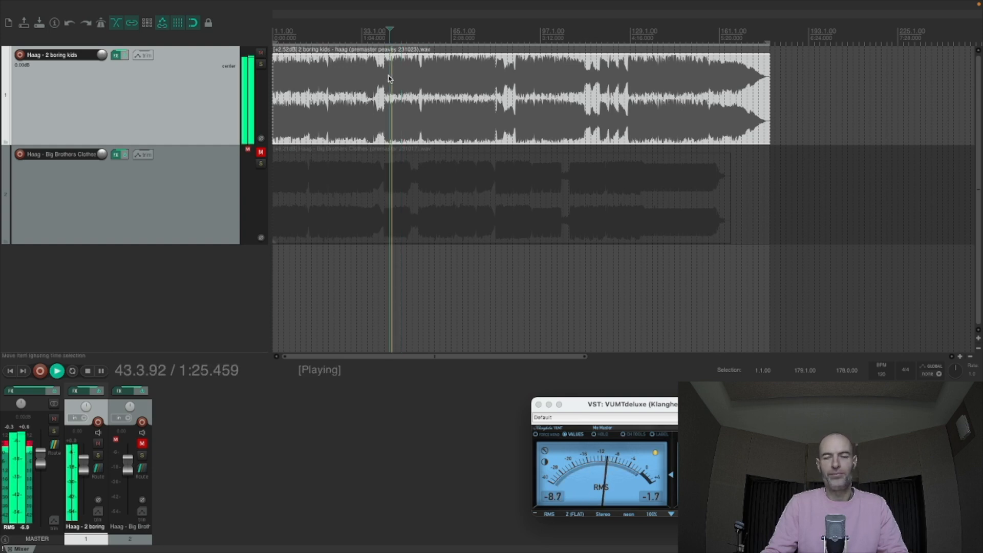
{"action": "key", "text": "space"}
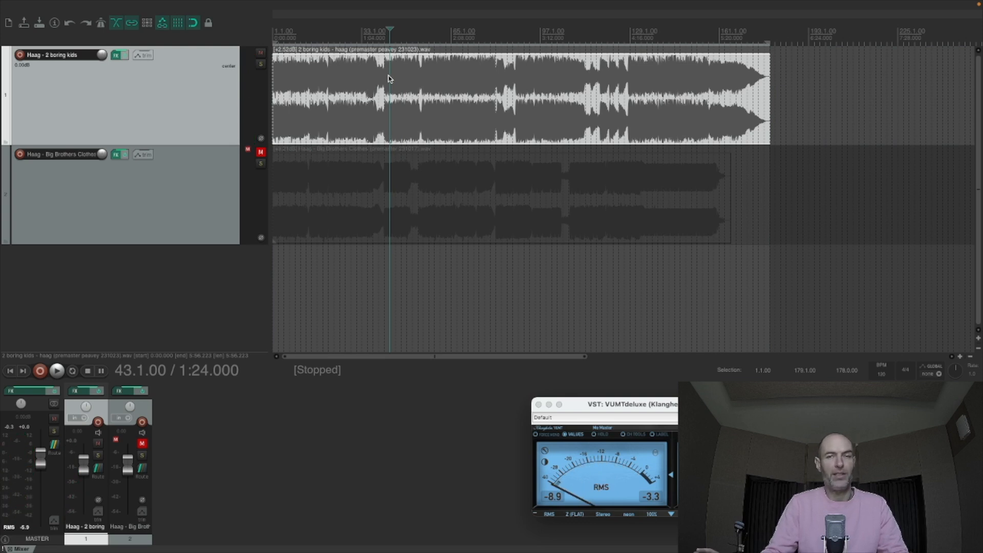
{"action": "left_click", "coordinate": [336, 79]}
{"action": "key", "text": "space"}
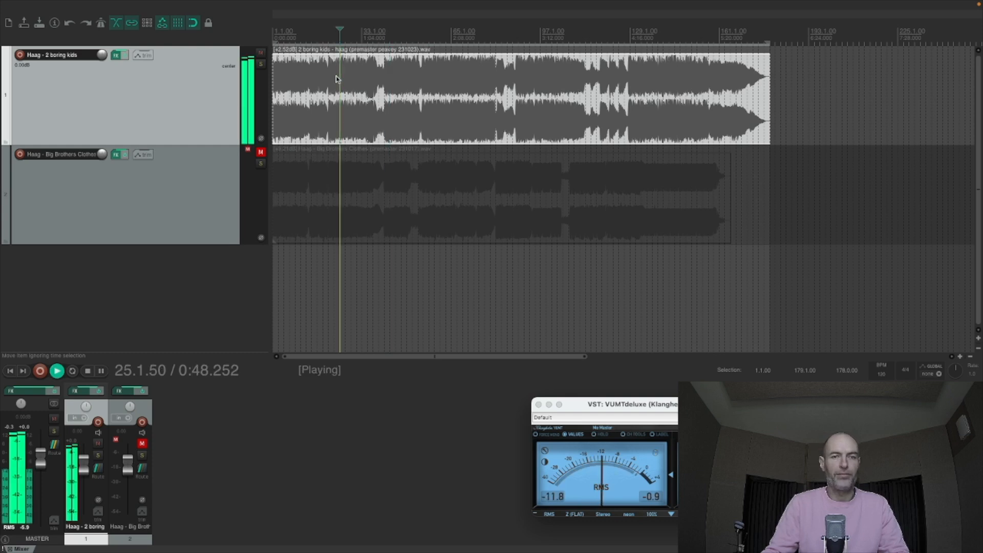
{"action": "key", "text": "space"}
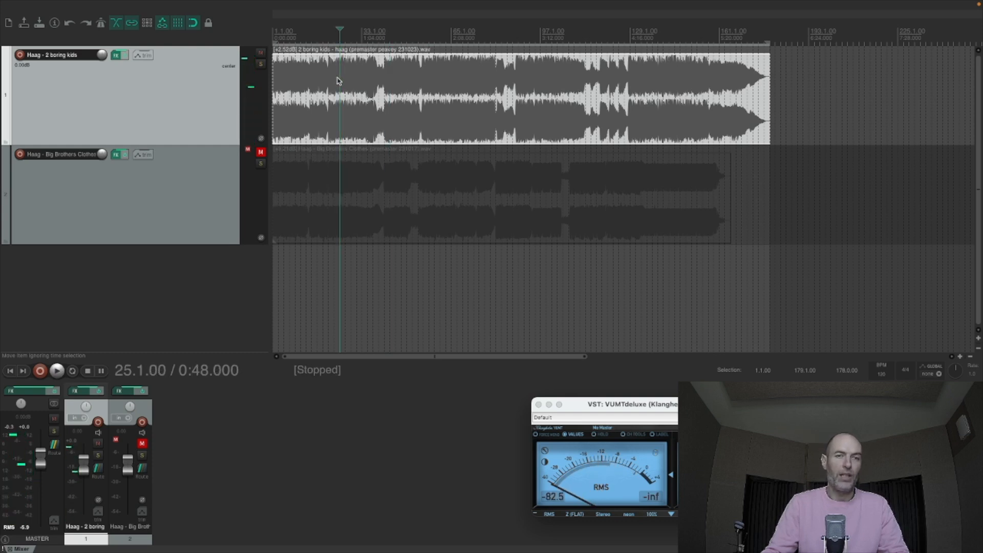
- Open the 2 boring kids track's EQuilibrium in its own floating window and watch the spectrum during playback
{"action": "key", "text": "space"}
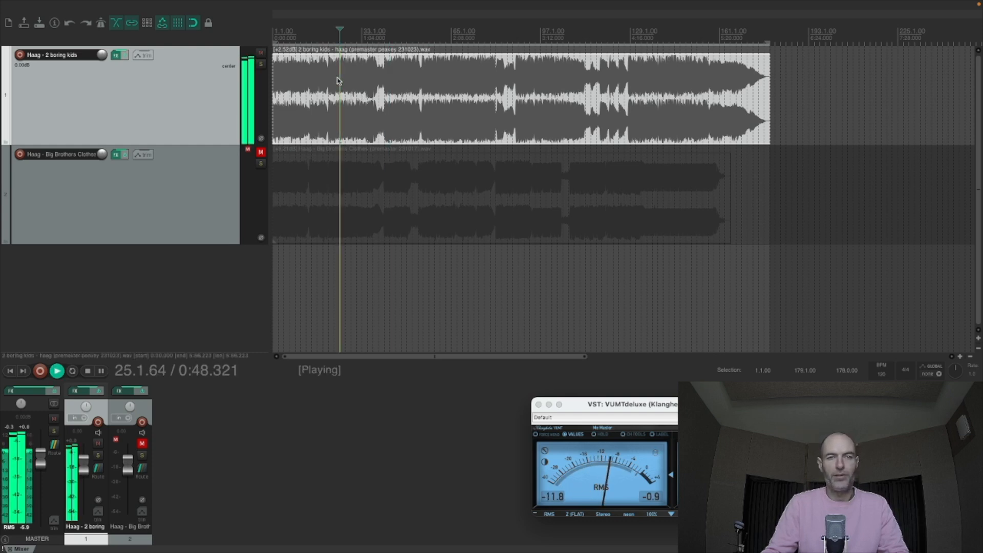
{"action": "left_click", "coordinate": [116, 55]}
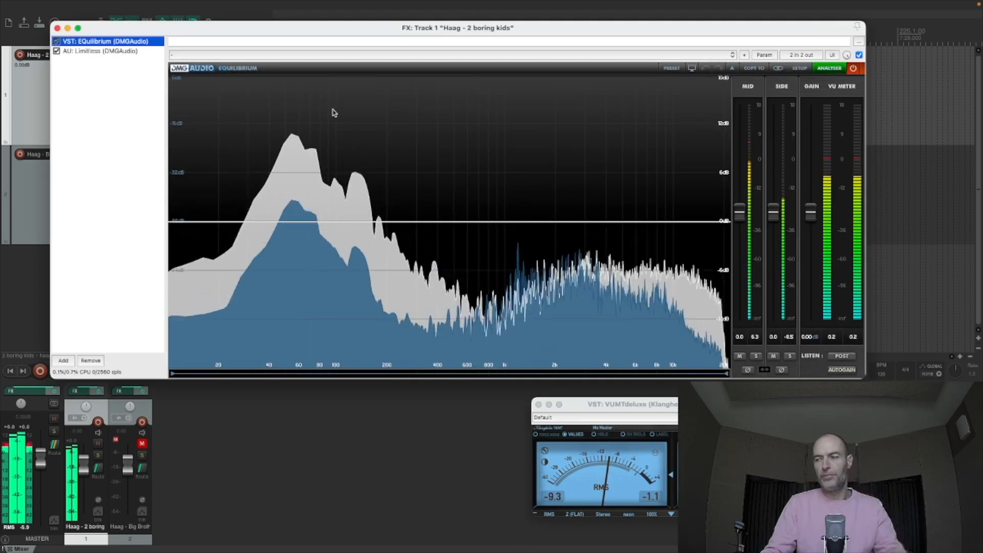
{"action": "double_click", "coordinate": [105, 42]}
{"action": "left_click", "coordinate": [57, 28]}
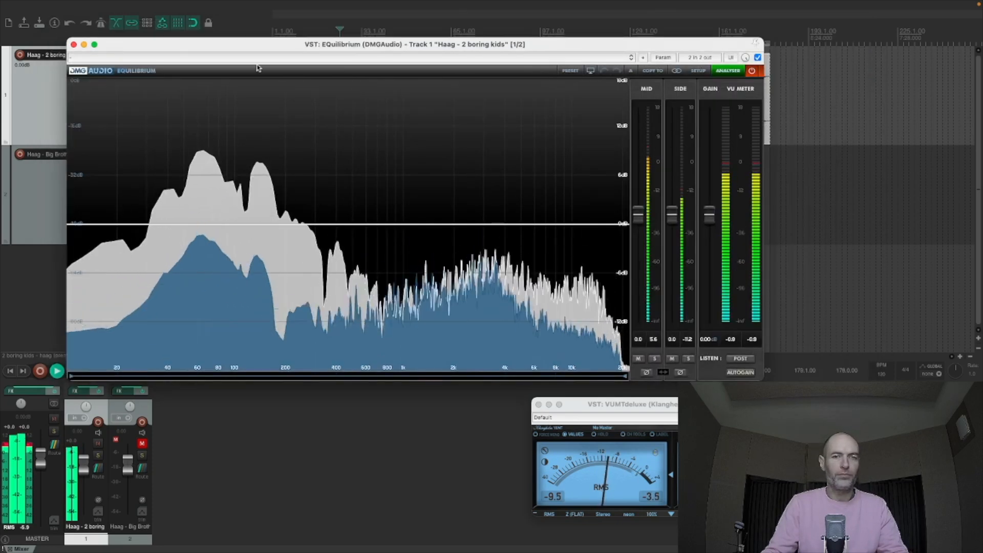
{"action": "left_click_drag", "start_coordinate": [398, 47], "coordinate": [536, 53]}
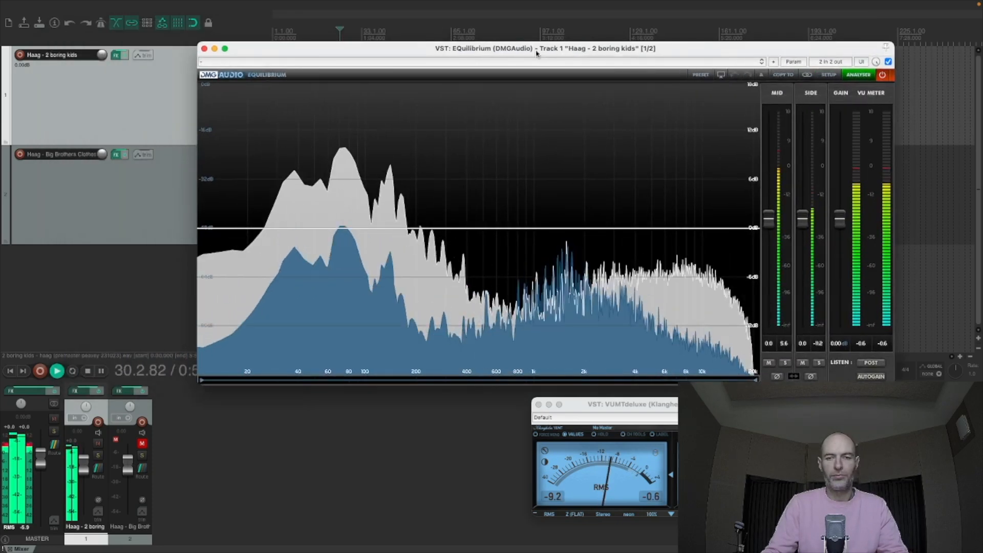
{"action": "key", "text": "space"}
- Move the track's EQuilibrium window so that it sits below the first track's waveform
{"action": "left_click_drag", "start_coordinate": [536, 53], "coordinate": [496, 124]}
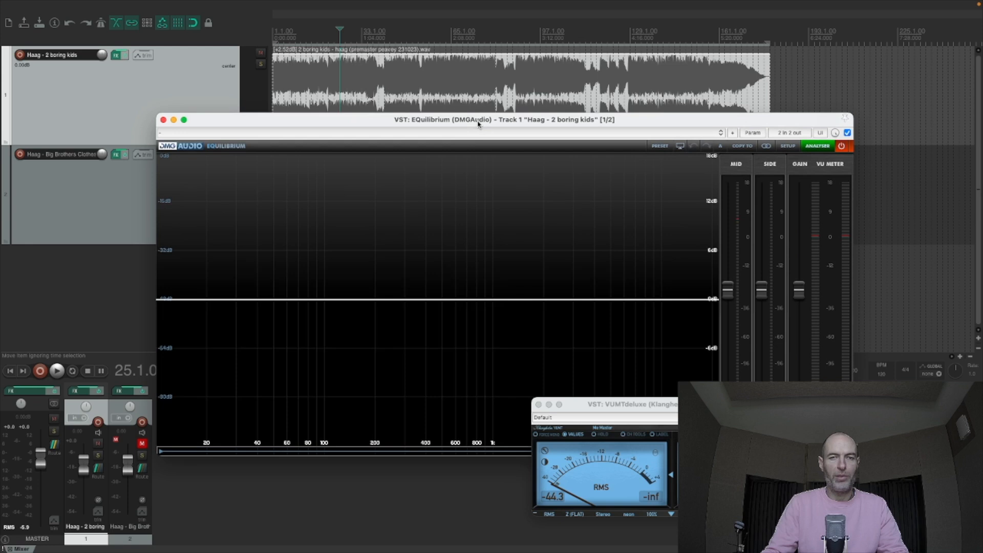
{"action": "left_click_drag", "start_coordinate": [477, 124], "coordinate": [473, 99]}
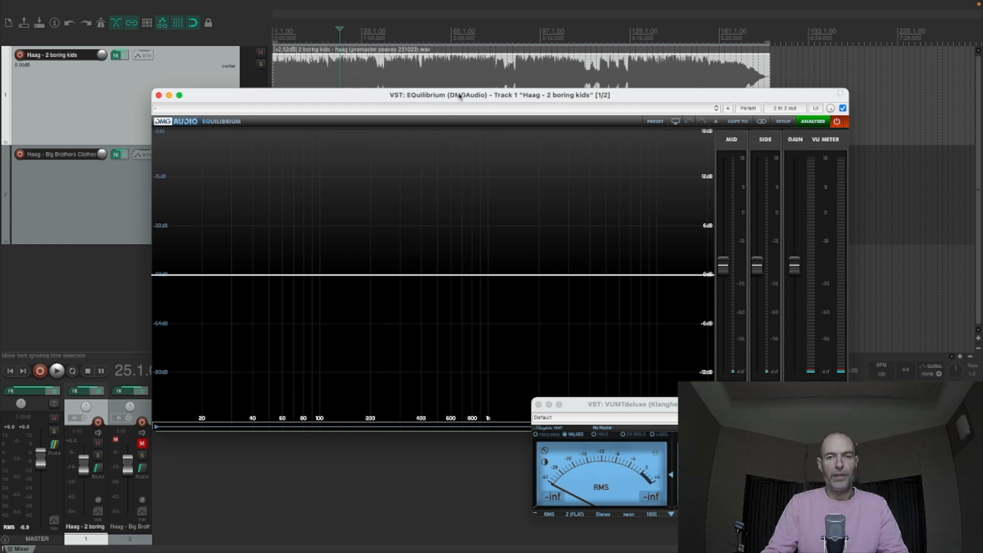
{"action": "left_click_drag", "start_coordinate": [460, 96], "coordinate": [451, 62]}
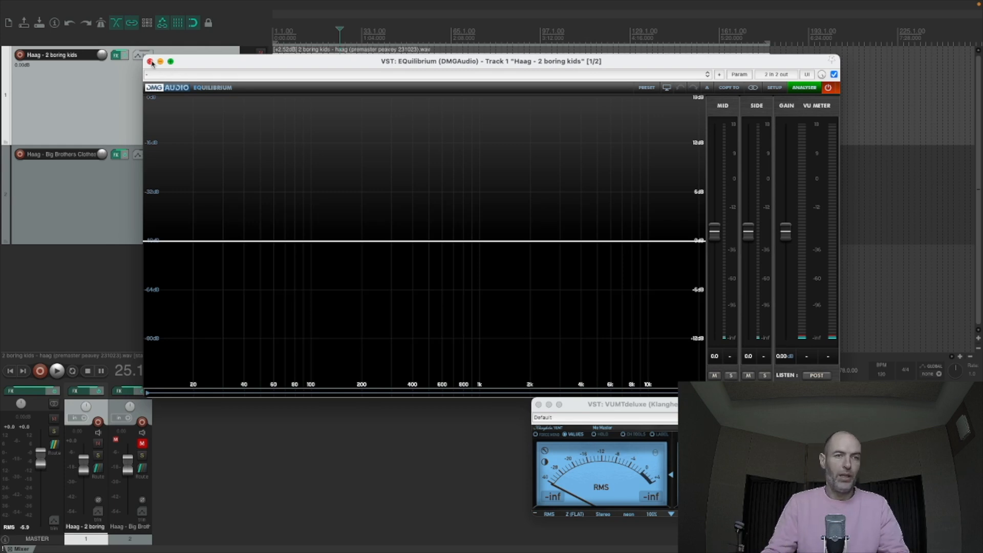
{"action": "left_click_drag", "start_coordinate": [220, 65], "coordinate": [231, 158]}
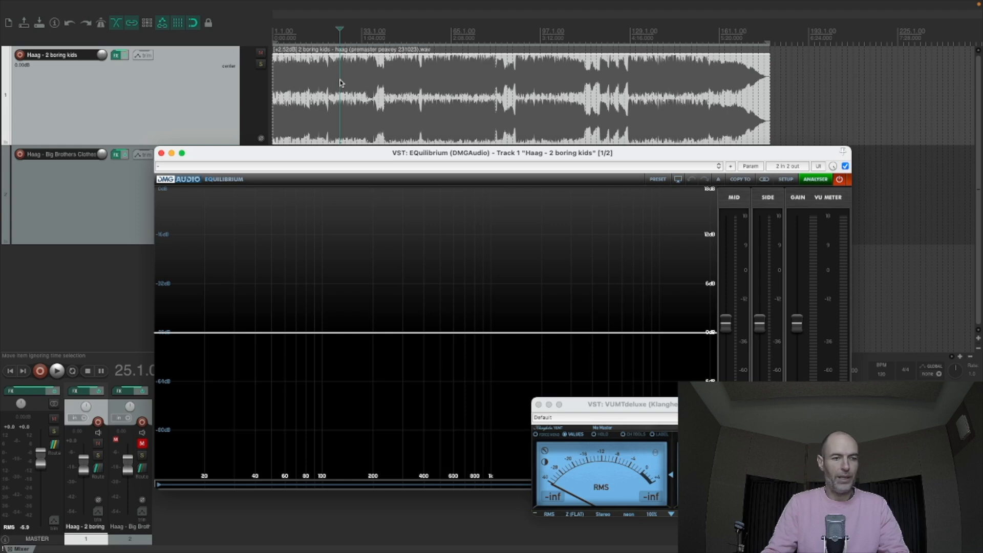
- Look through the master track's effects chain and view the MSED plugin
{"action": "left_click", "coordinate": [30, 392]}
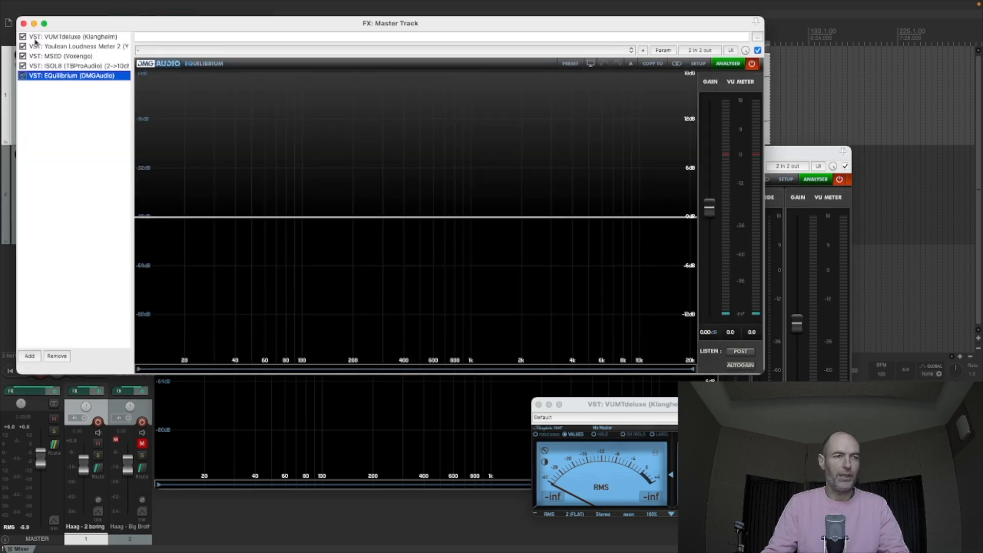
{"action": "left_click", "coordinate": [55, 57]}
{"action": "left_click", "coordinate": [24, 23]}
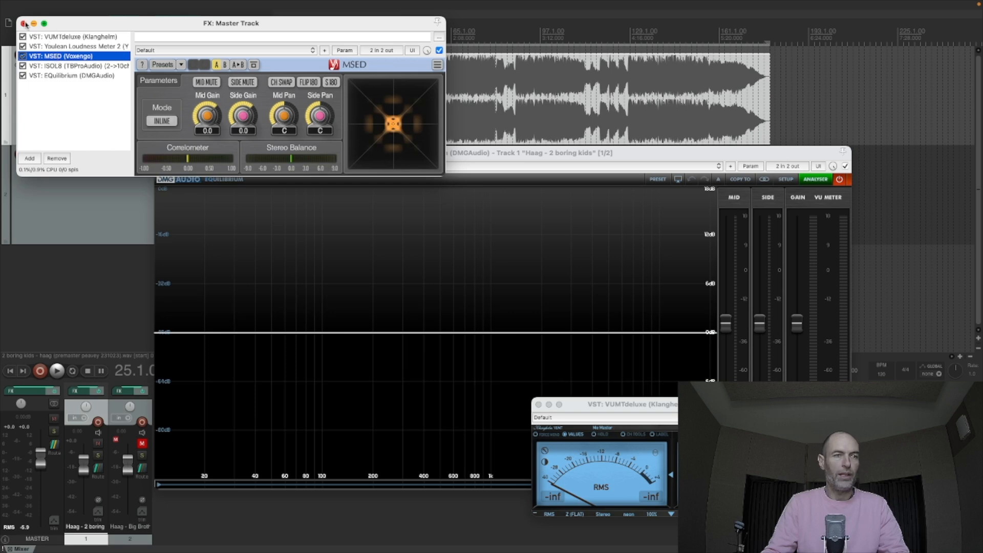
- Play the song from 0:44 to check the spectrum in the track's EQuilibrium, closing that window before stopping
{"action": "left_click", "coordinate": [331, 86]}
{"action": "key", "text": "space"}
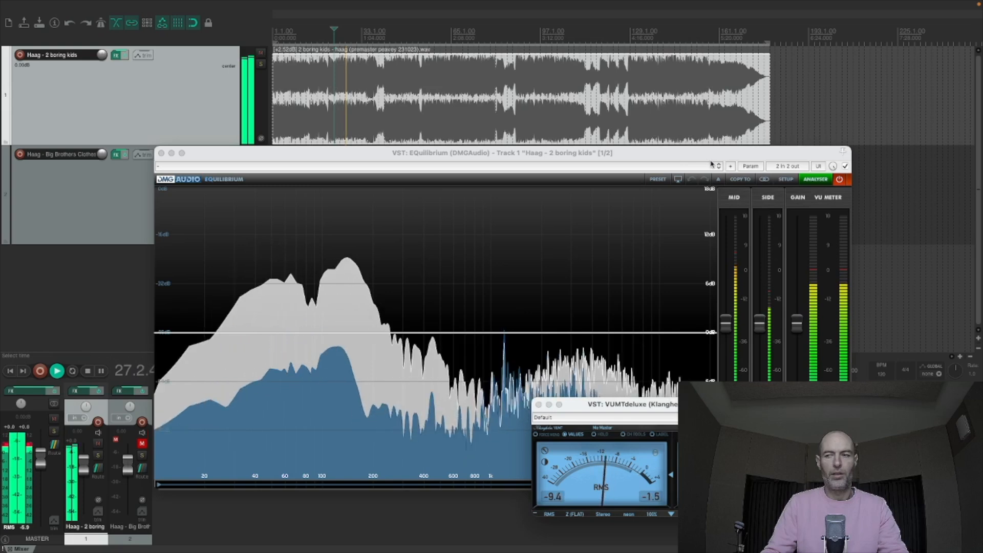
{"action": "left_click", "coordinate": [160, 153]}
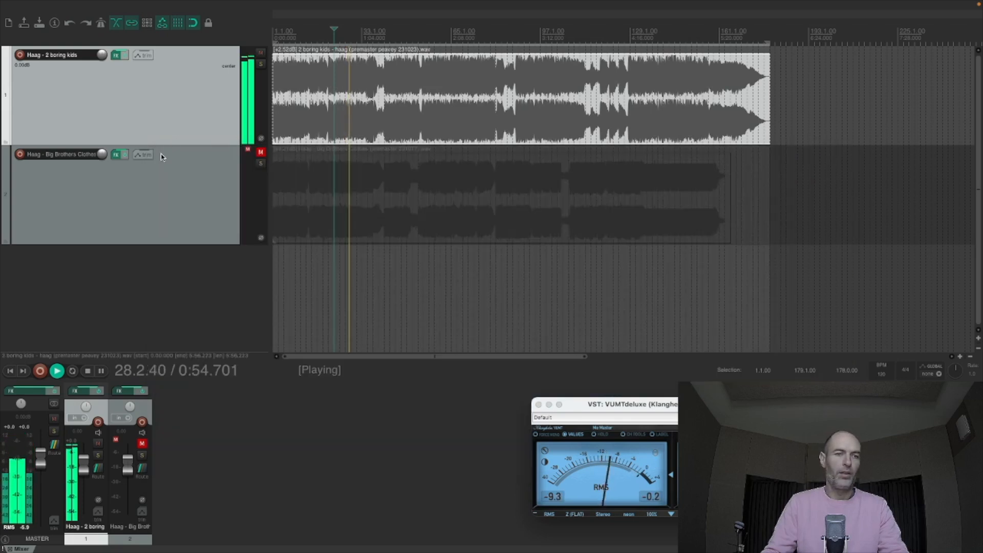
{"action": "key", "text": "space"}
- Float the master track's EQuilibrium in its own window, close the effects chain and play briefly from 0:44 to view its spectrum
{"action": "left_click", "coordinate": [28, 394]}
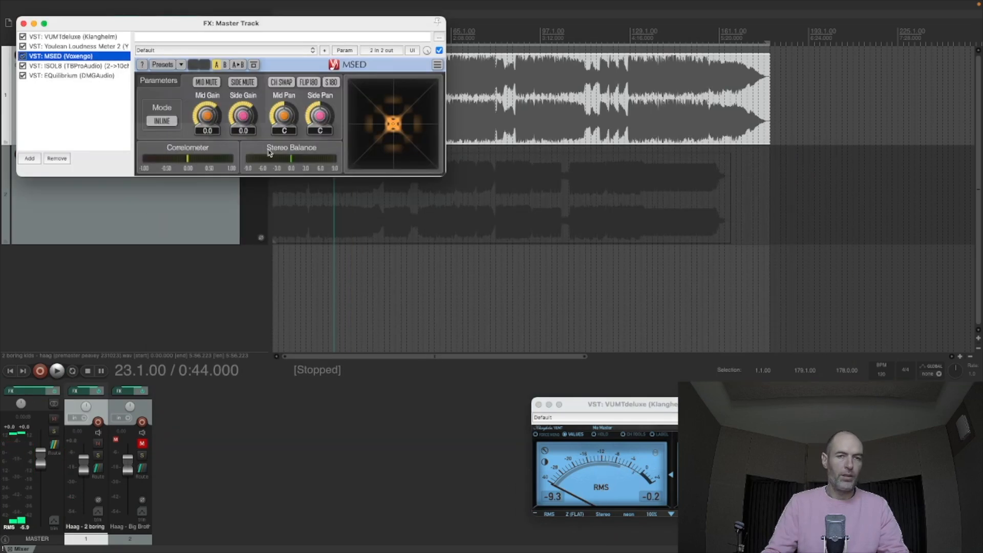
{"action": "double_click", "coordinate": [79, 75]}
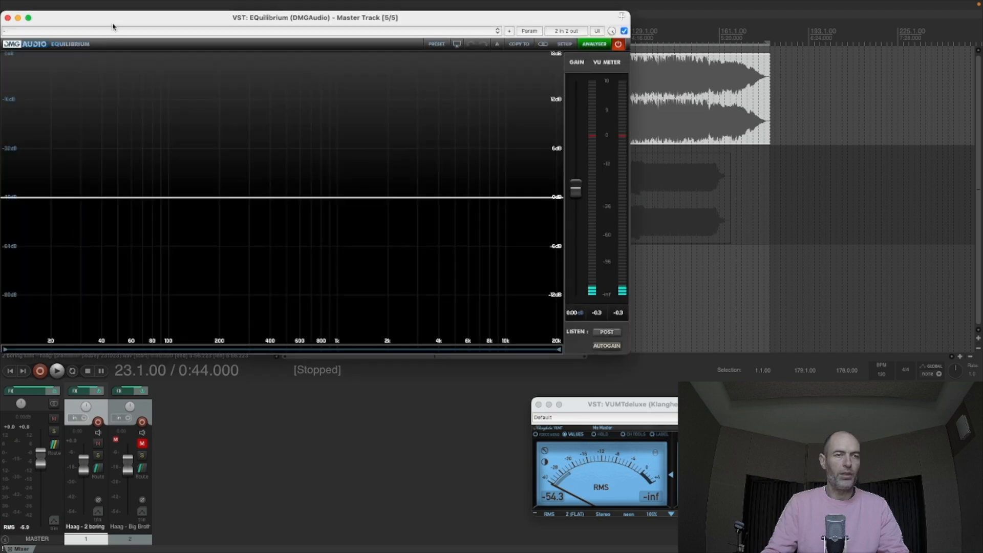
{"action": "left_click_drag", "start_coordinate": [118, 22], "coordinate": [348, 34]}
{"action": "left_click", "coordinate": [23, 24]}
{"action": "key", "text": "space"}
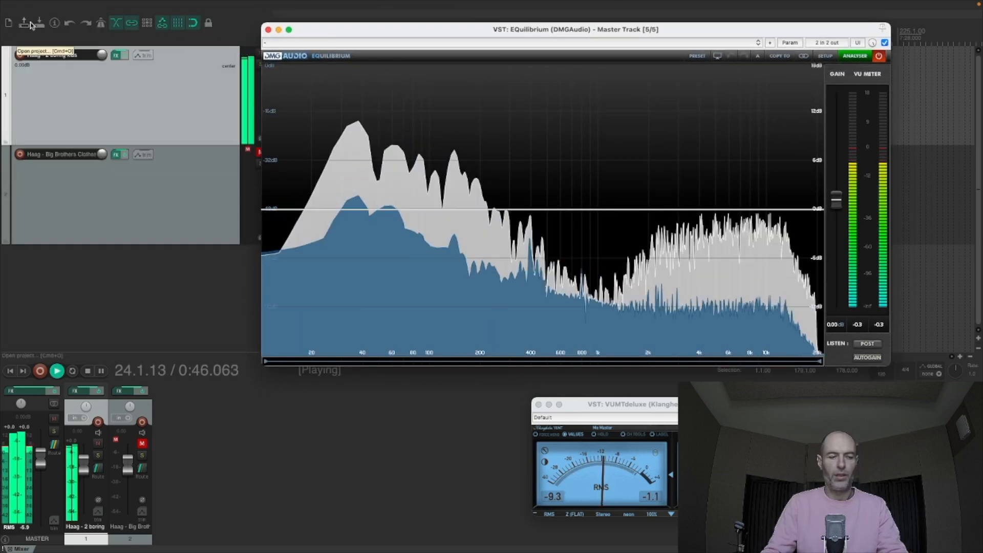
{"action": "key", "text": "space"}
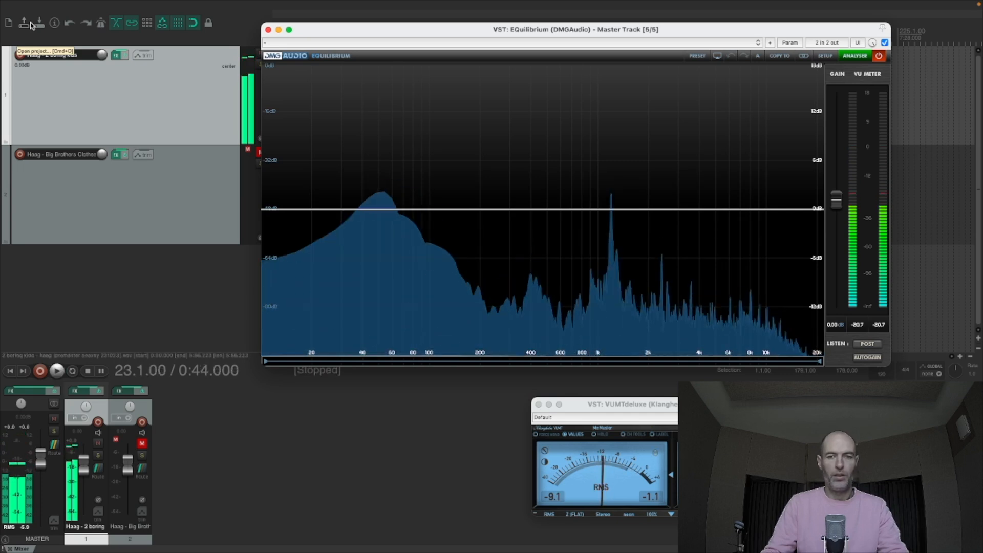
- Play the song twice from 0:44 to check its spectrum in the master track's floating EQuilibrium analyser
{"action": "key", "text": "space"}
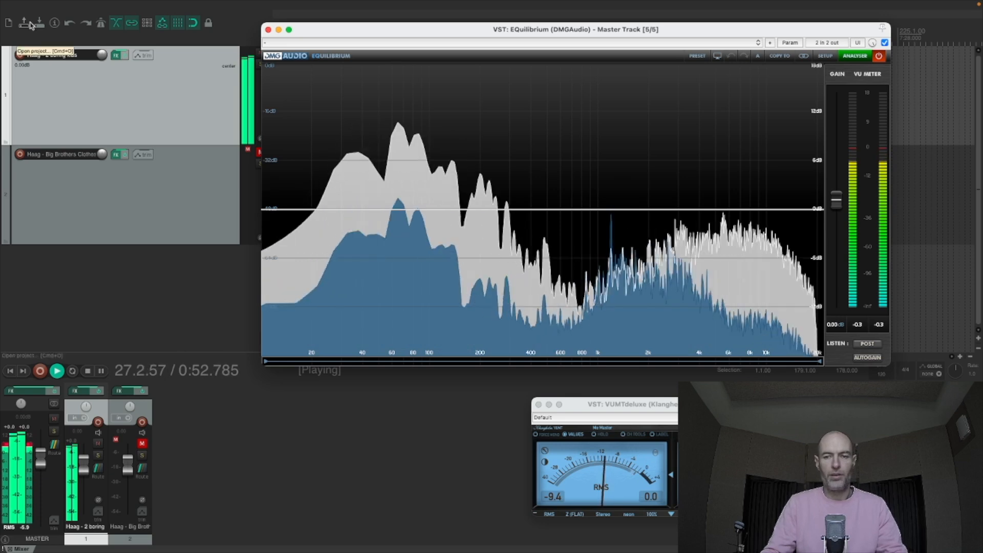
{"action": "key", "text": "space"}
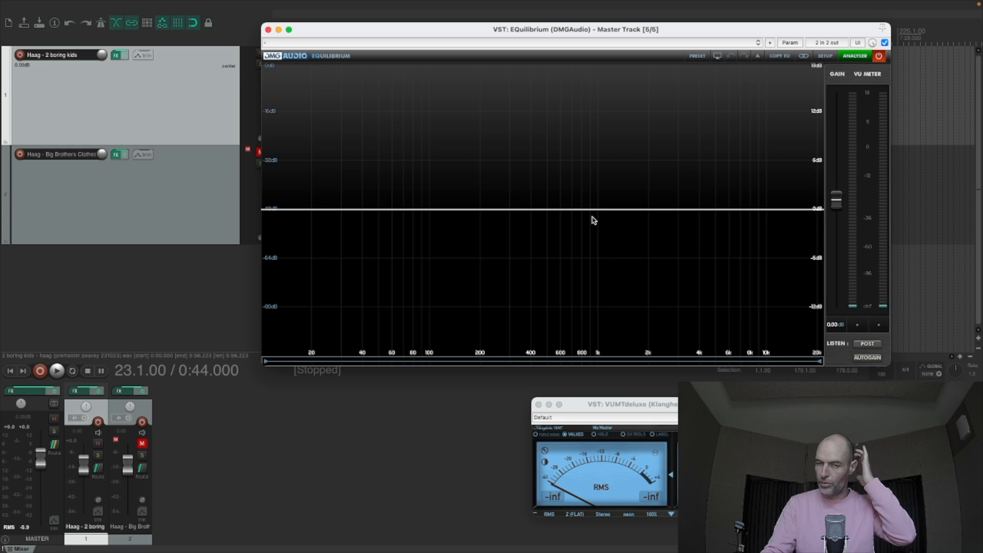
{"action": "key", "text": "space"}
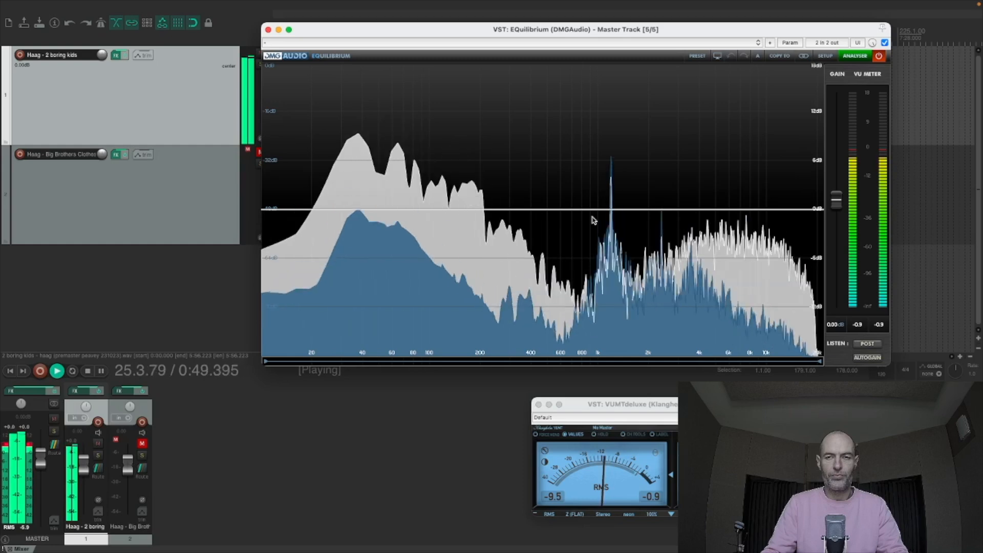
{"action": "key", "text": "space"}
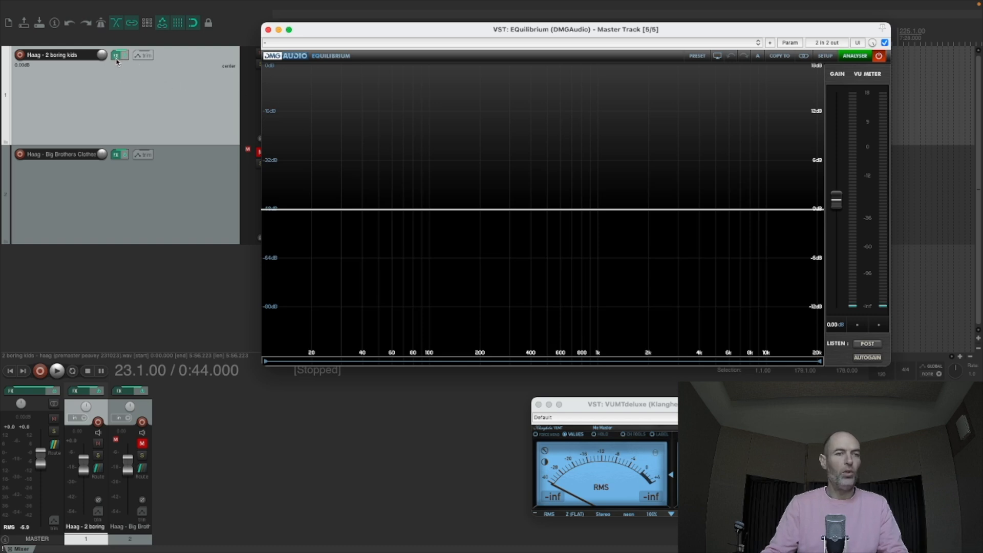
- View the MSED plugin in the master track's effects chain, then close the chain and the floating EQuilibrium
{"action": "left_click", "coordinate": [37, 392]}
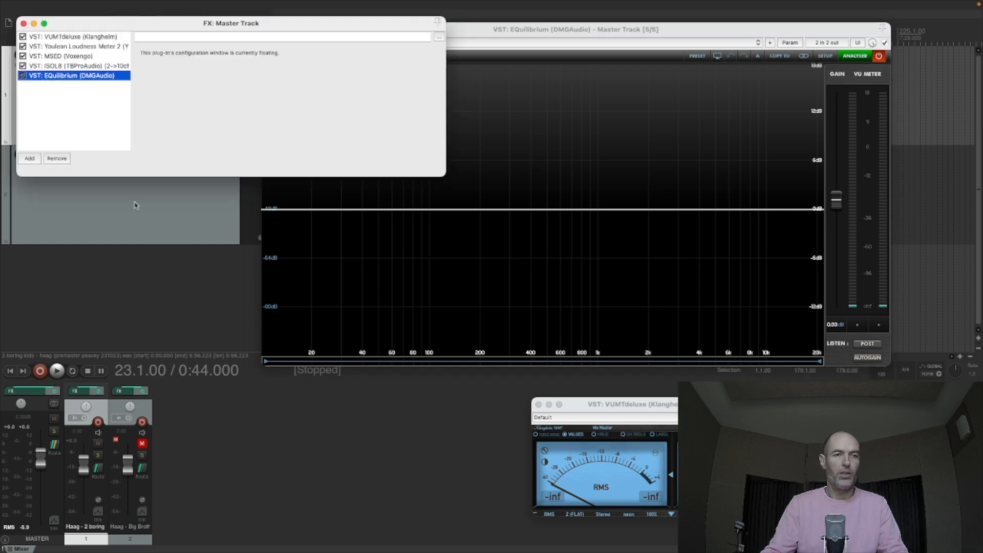
{"action": "left_click", "coordinate": [67, 56]}
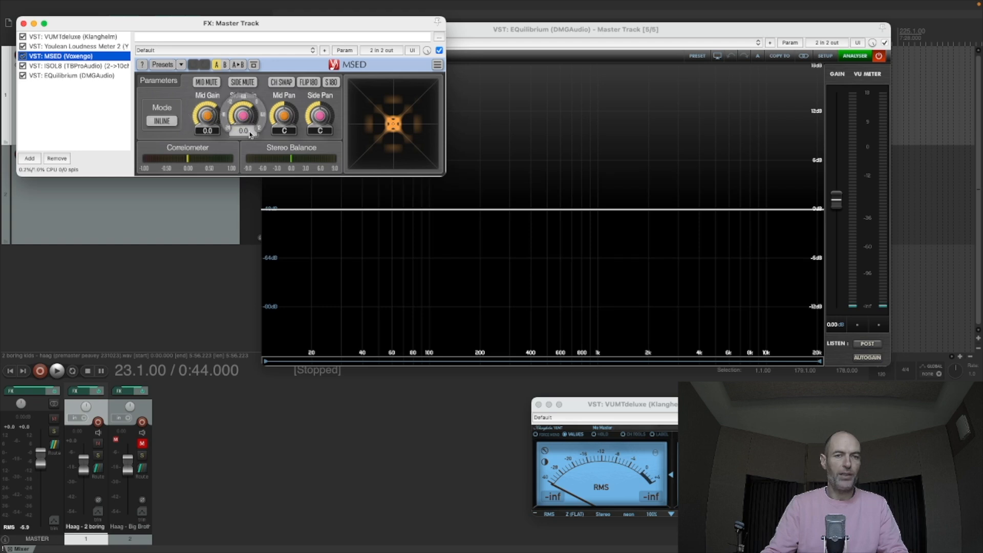
{"action": "left_click", "coordinate": [23, 24]}
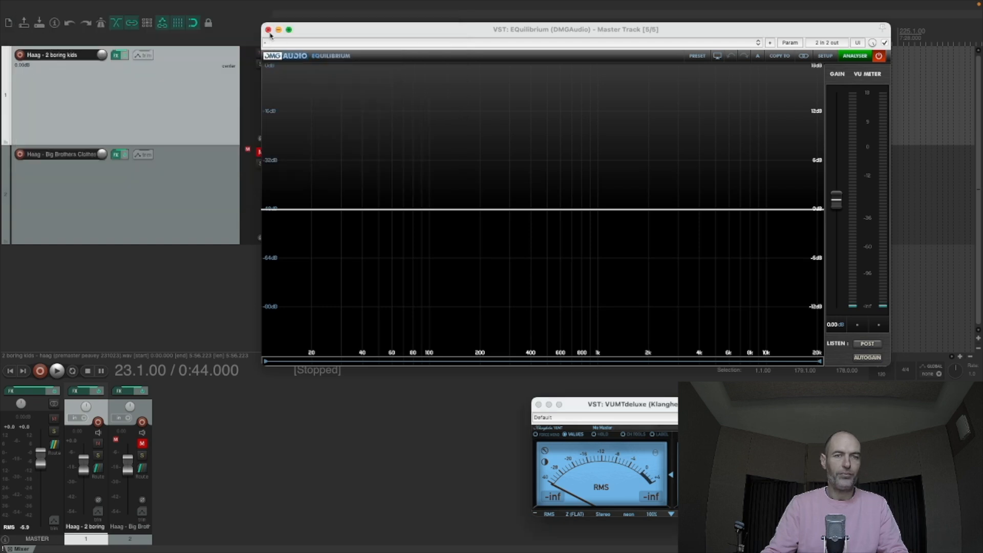
{"action": "left_click", "coordinate": [269, 30]}
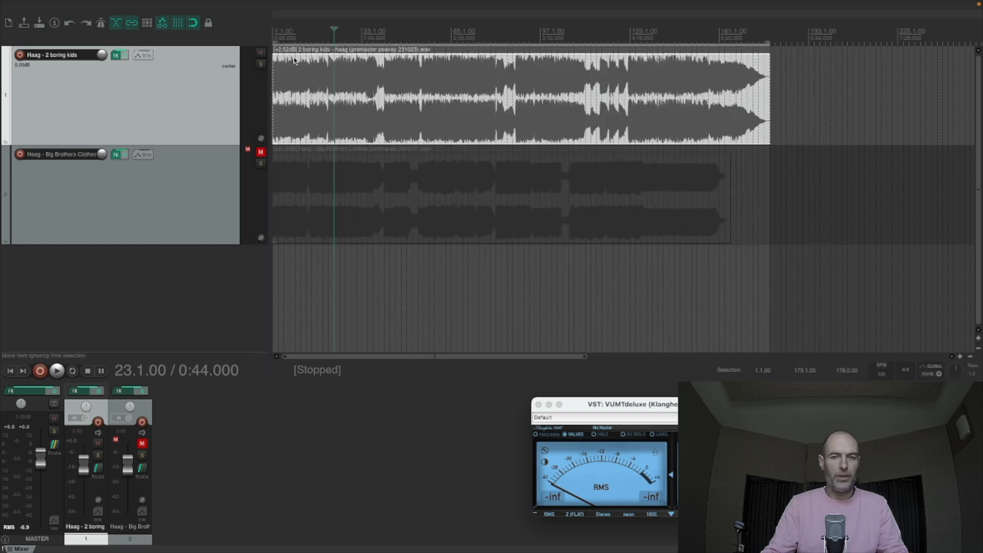
- Move the playback position to 1:24 in the first track's waveform and listen to the song briefly
{"action": "left_click", "coordinate": [389, 72]}
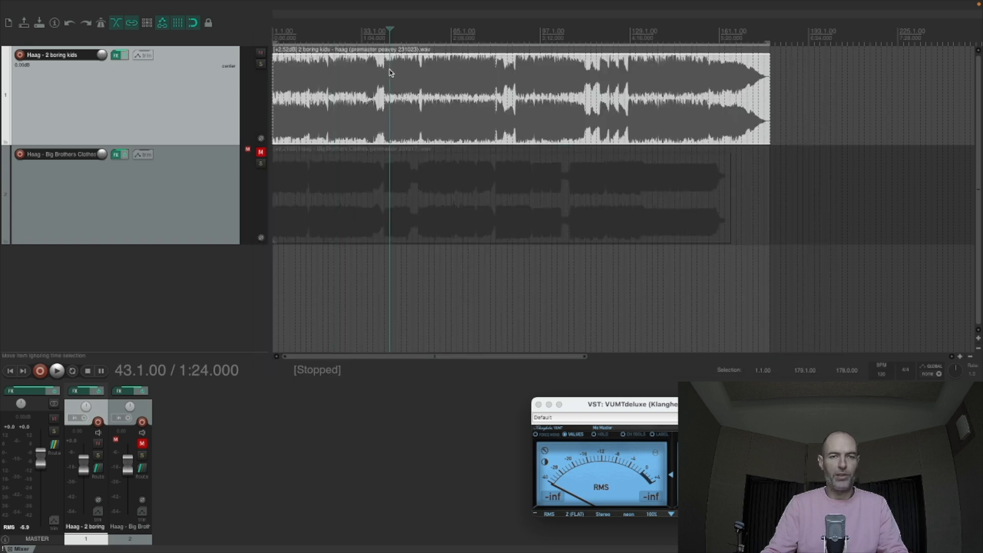
{"action": "key", "text": "space"}
{"action": "key", "text": "space"}
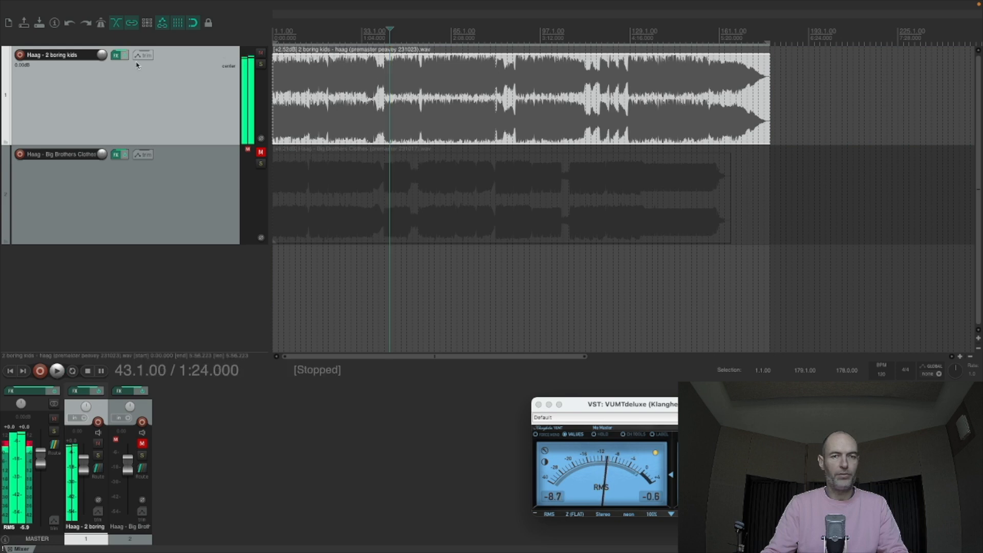
- Play the song from 1:16 and check its spectrum in the first track's EQuilibrium, closing the effects chain after stopping
{"action": "left_click", "coordinate": [378, 68]}
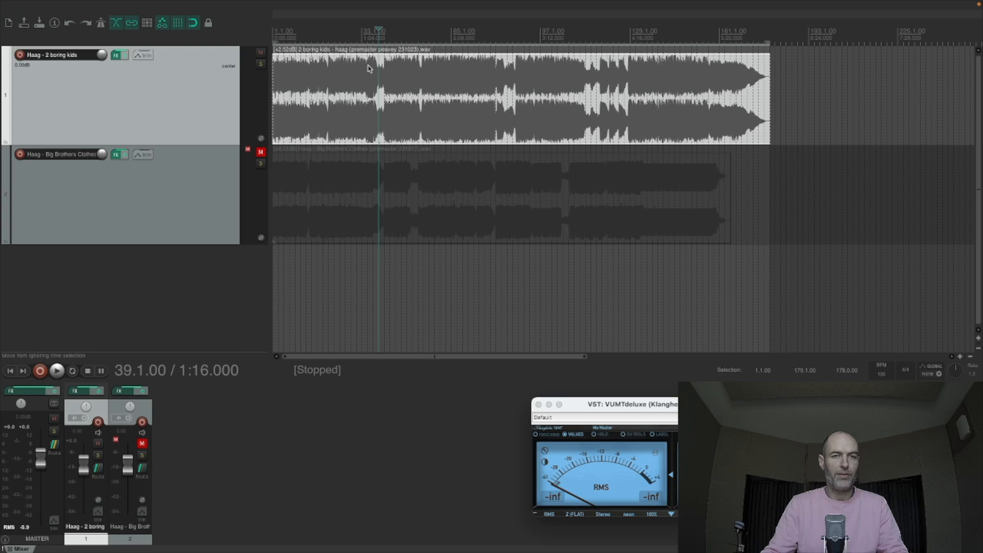
{"action": "key", "text": "space"}
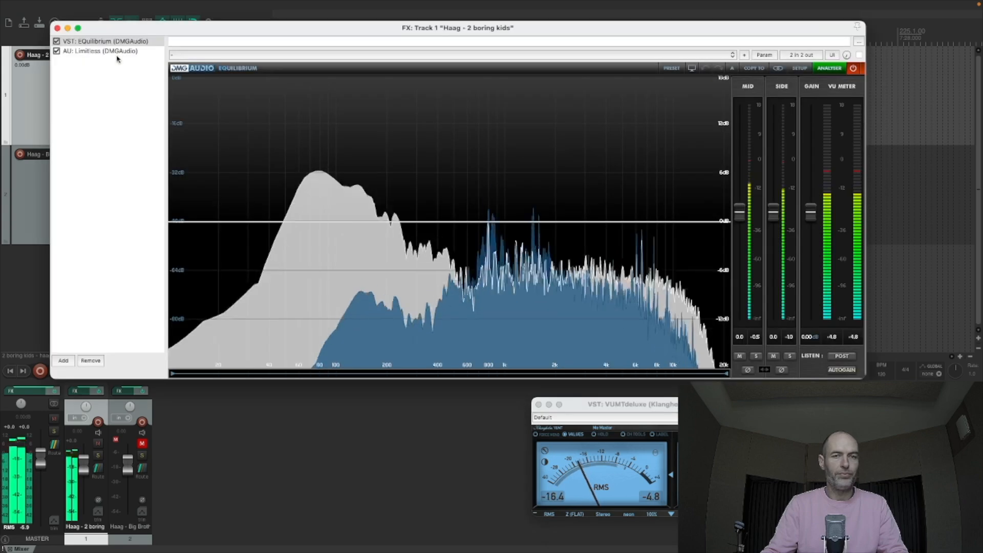
{"action": "left_click", "coordinate": [116, 54]}
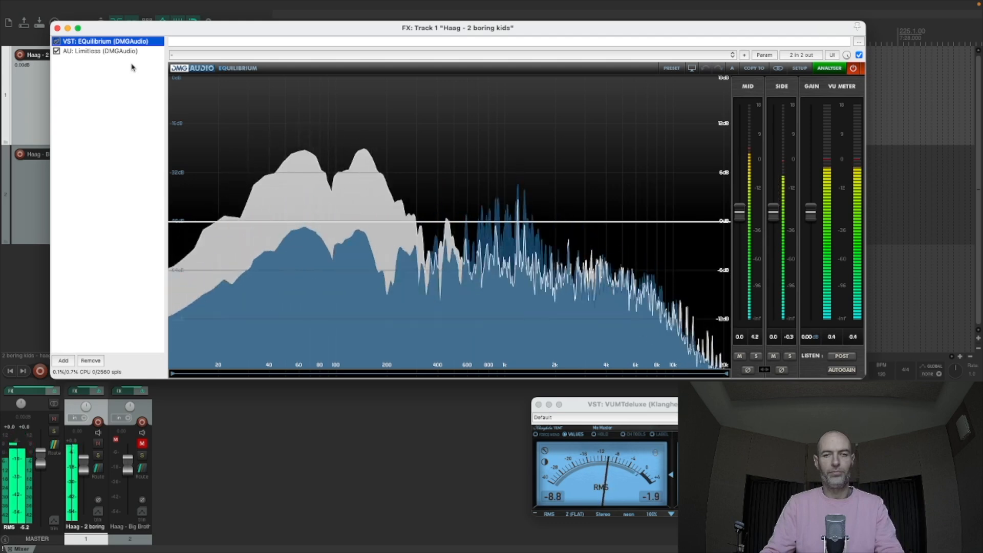
{"action": "key", "text": "space"}
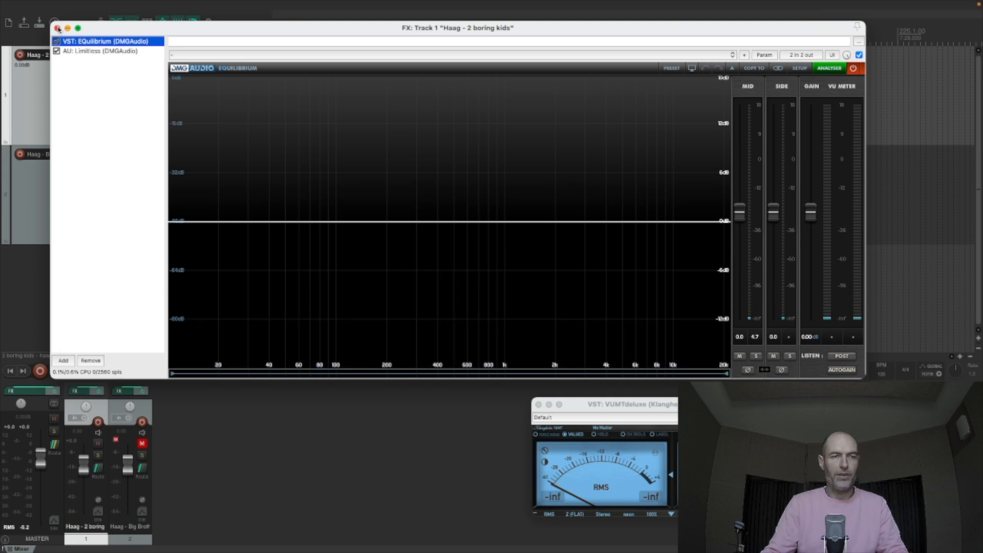
{"action": "left_click", "coordinate": [58, 28]}
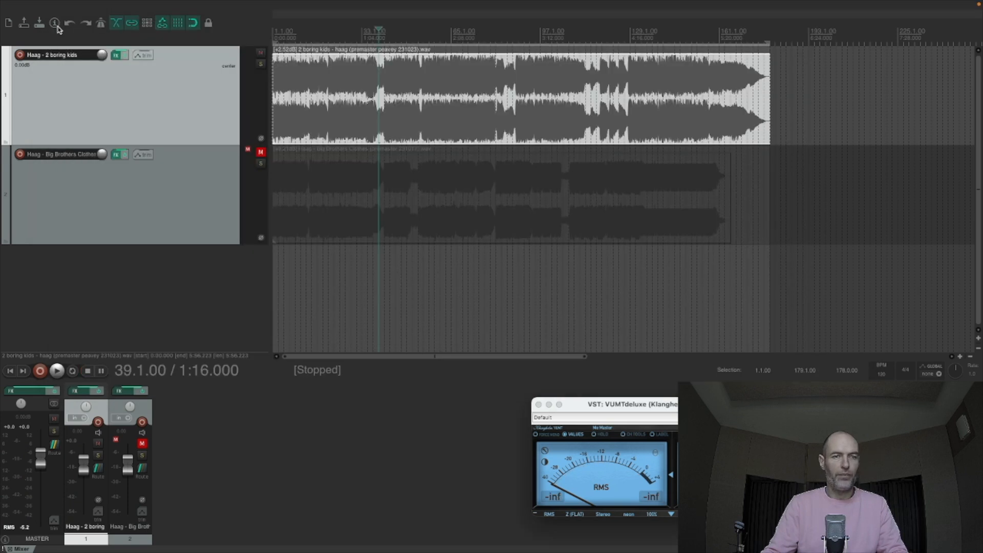
- Show the master track's floating EQuilibrium, close the effects chain and play from 1:16 to view the spectrum
{"action": "left_click", "coordinate": [12, 391]}
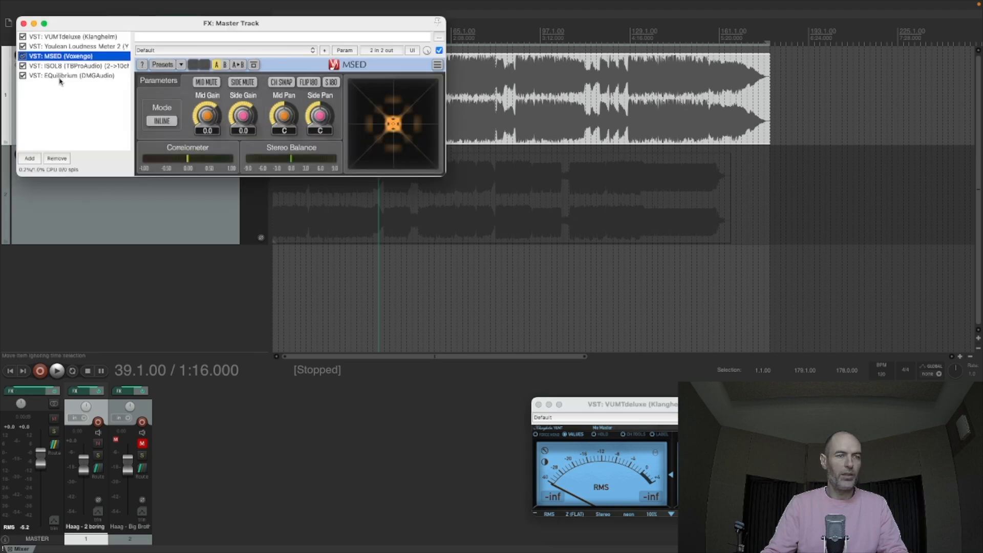
{"action": "left_click", "coordinate": [61, 76]}
{"action": "left_click_drag", "start_coordinate": [27, 23], "coordinate": [17, 39]}
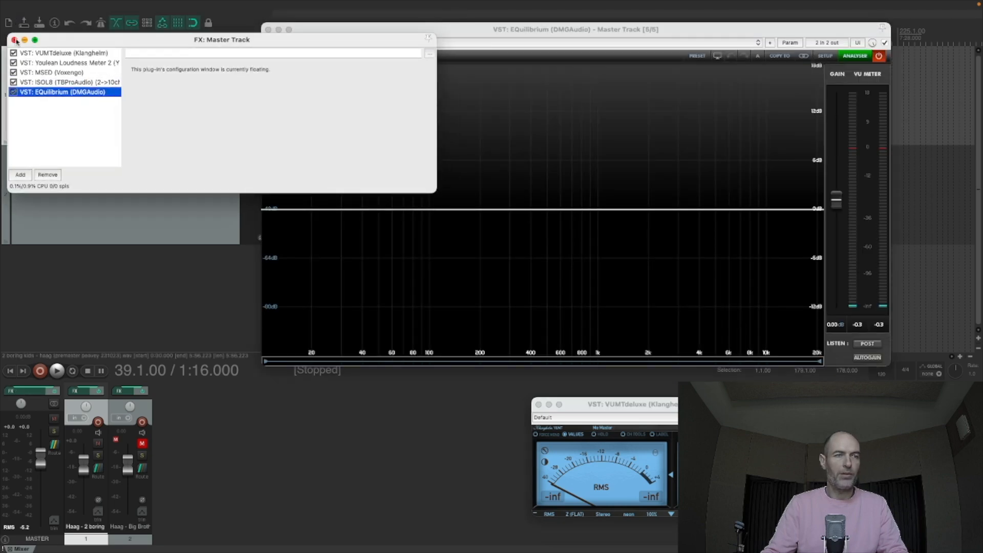
{"action": "left_click", "coordinate": [15, 39]}
{"action": "key", "text": "space"}
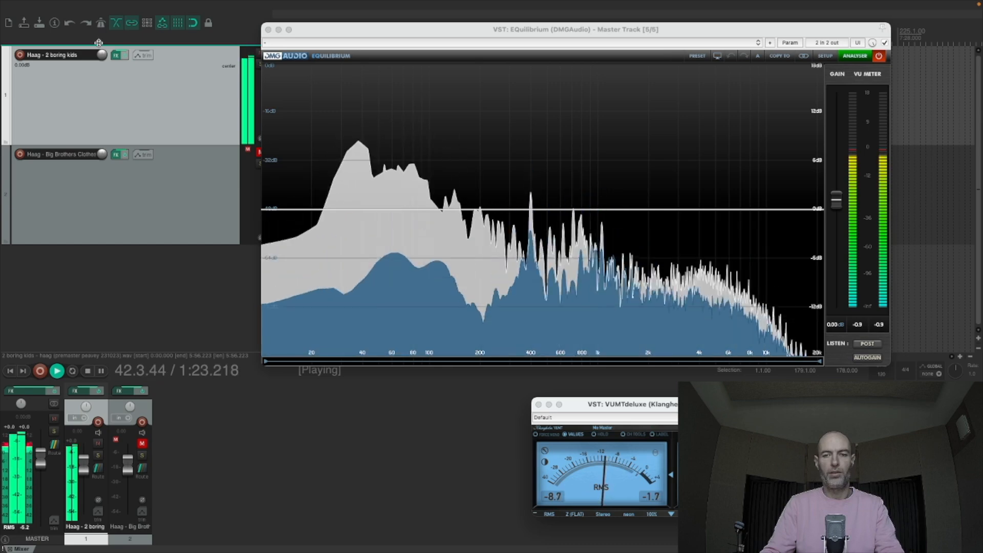
{"action": "key", "text": "space"}
- Show the first track's volume envelope and play twice from 1:16 to check the master spectrum, returning to the arrangement
{"action": "key", "text": "v"}
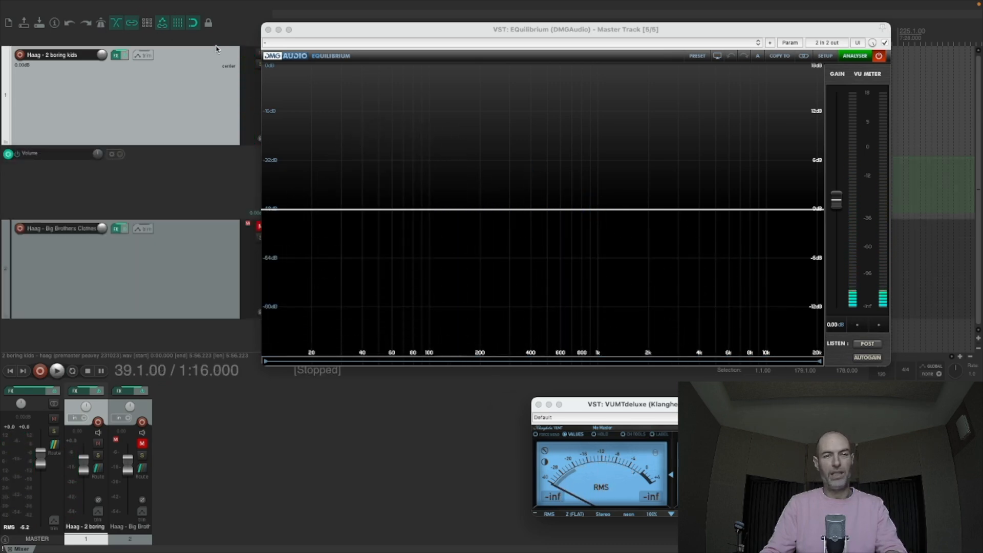
{"action": "key", "text": "space"}
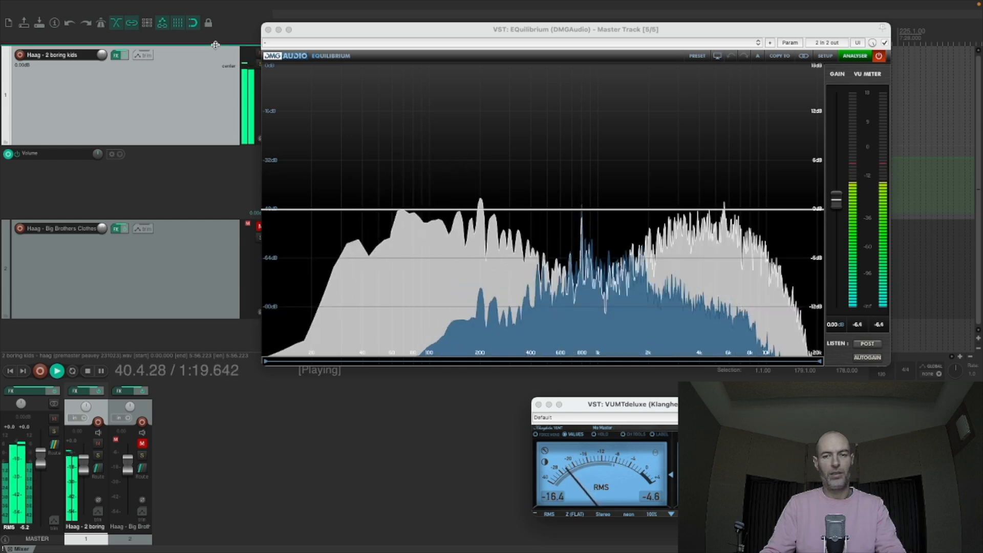
{"action": "key", "text": "space"}
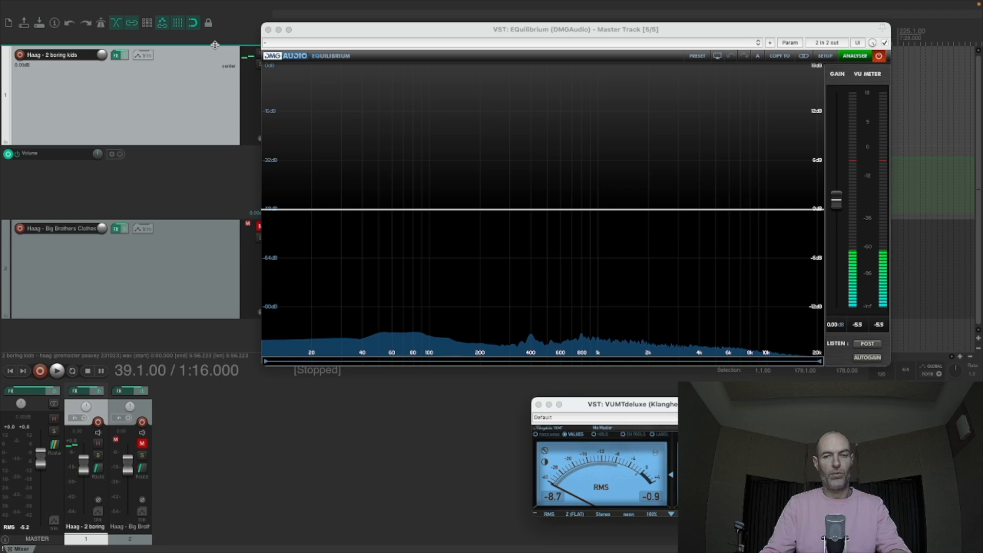
{"action": "key", "text": "space"}
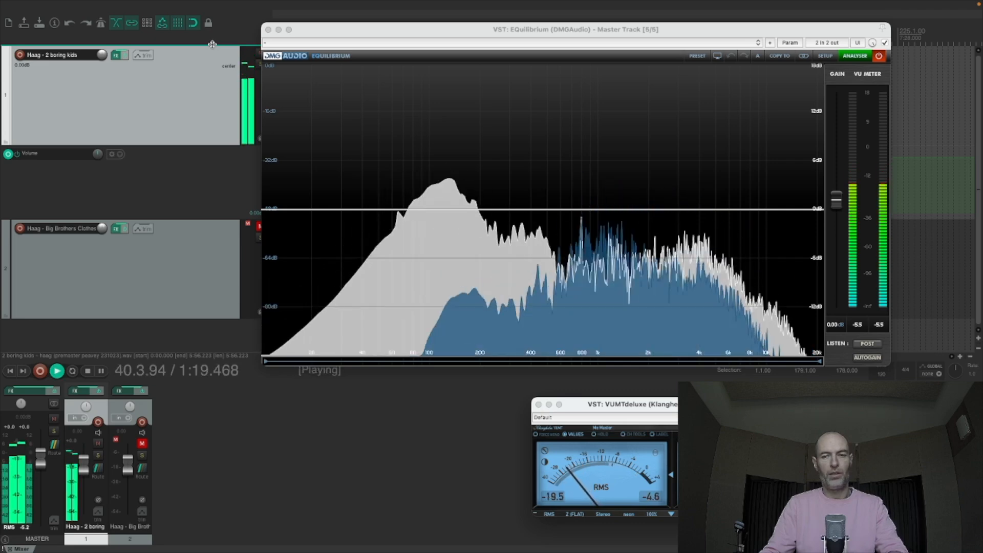
{"action": "key", "text": "space"}
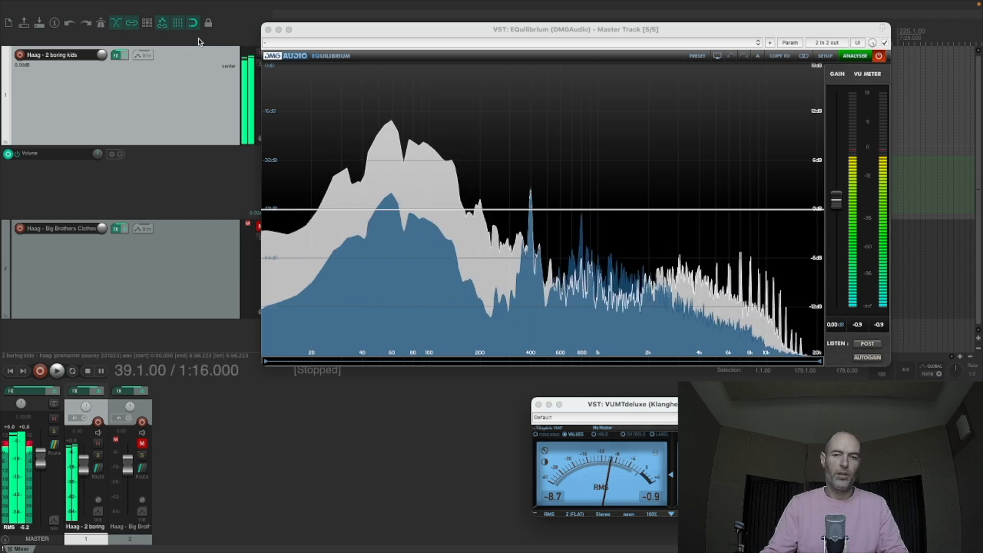
{"action": "left_click", "coordinate": [131, 70]}
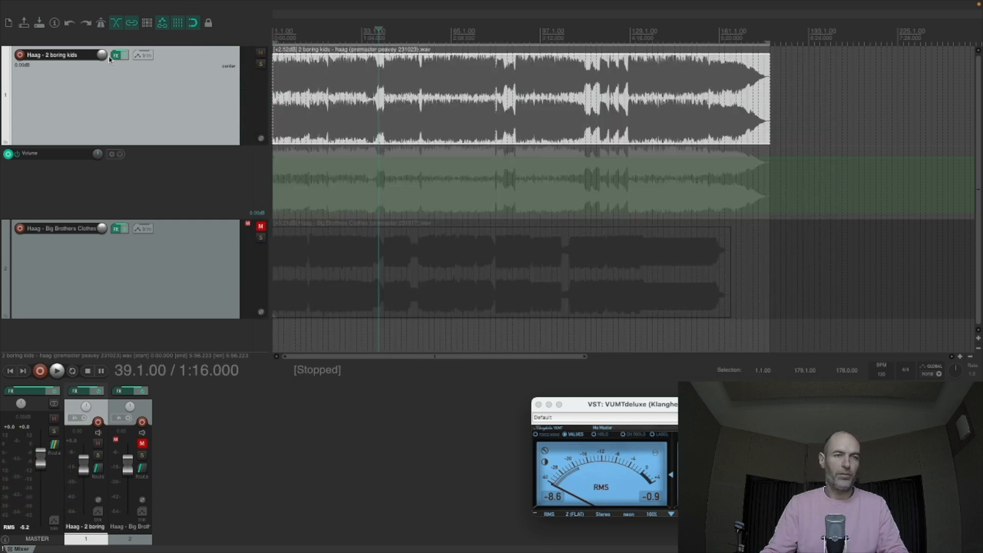
- Add the Leaky2 plugin to the first track between EQuilibrium and Limitless, and move its window below the waveform
{"action": "left_click", "coordinate": [117, 54]}
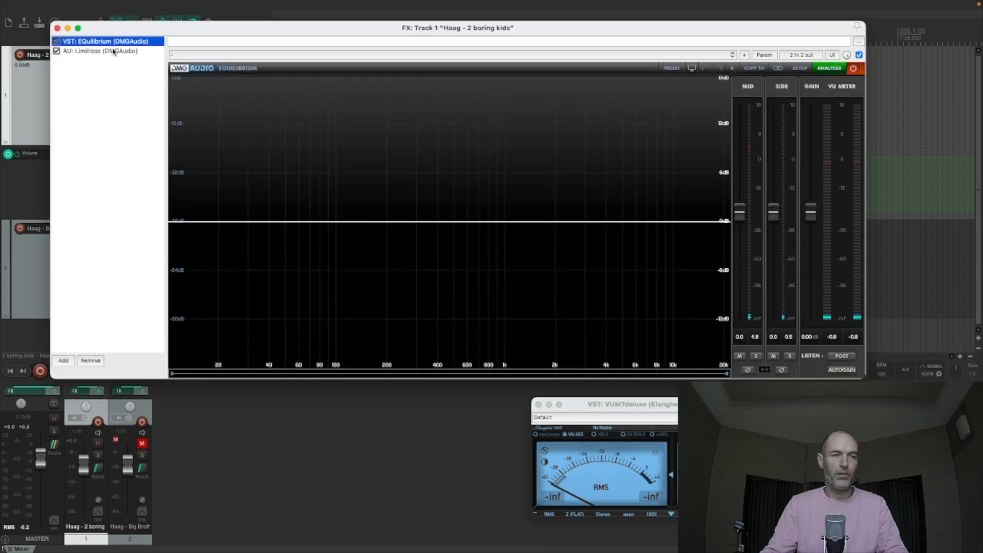
{"action": "left_click", "coordinate": [61, 360]}
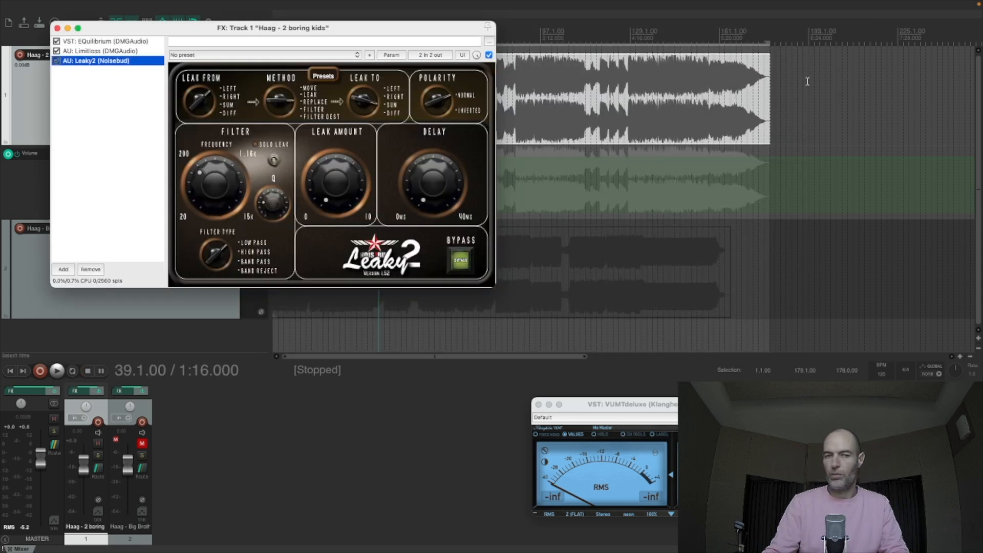
{"action": "left_click_drag", "start_coordinate": [112, 64], "coordinate": [115, 51]}
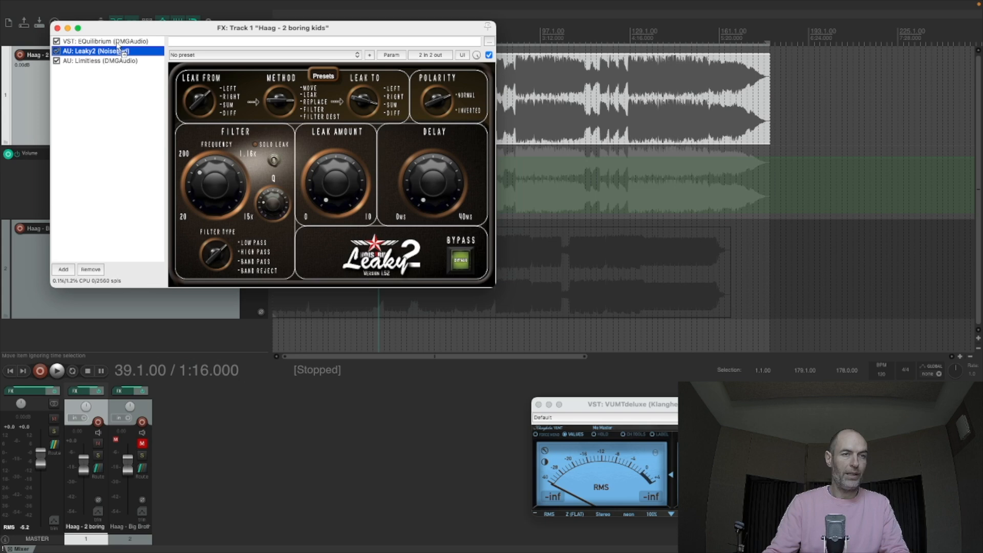
{"action": "left_click_drag", "start_coordinate": [161, 28], "coordinate": [241, 145]}
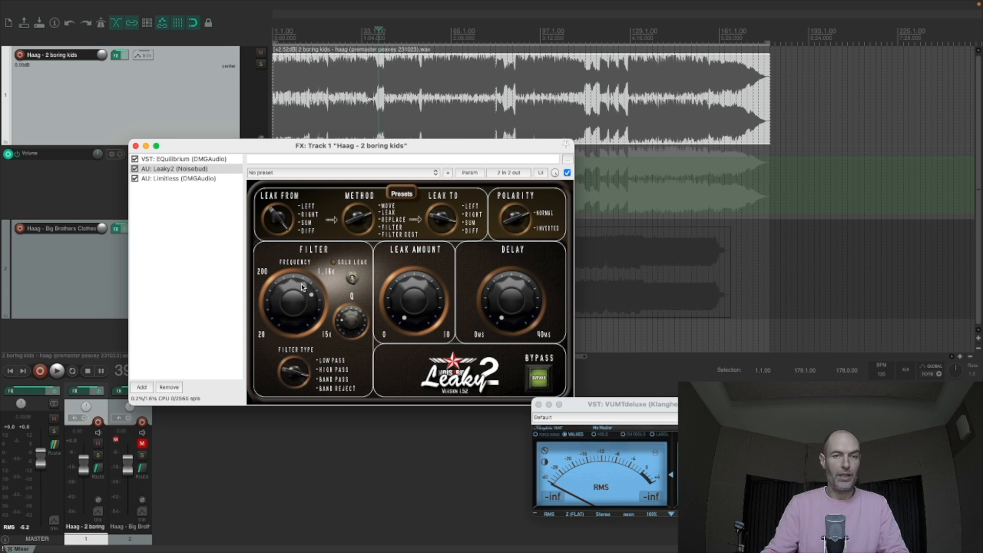
- Play the song from 1:20 and examine its spectrum in the first track's EQuilibrium, moving the window fully into view
{"action": "left_click", "coordinate": [384, 76]}
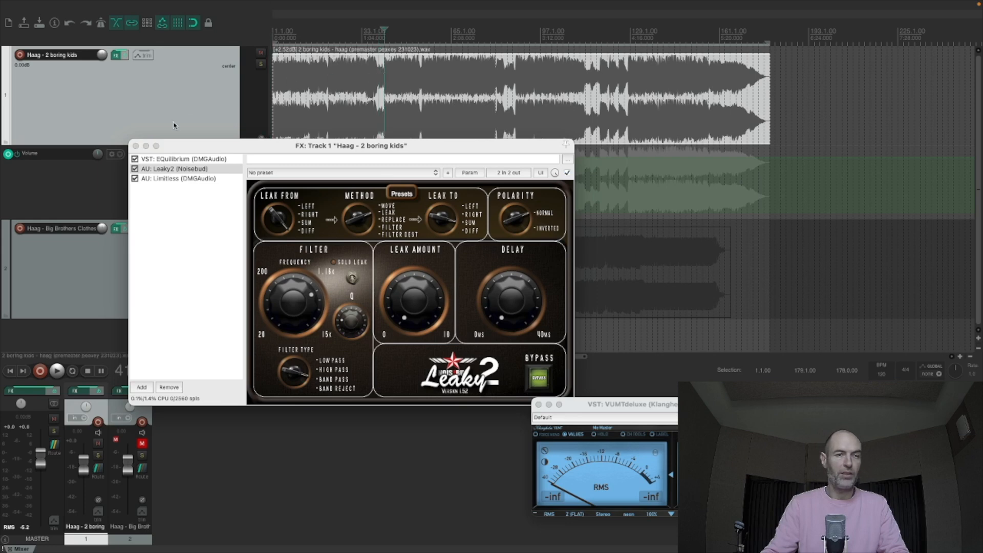
{"action": "key", "text": "space"}
{"action": "left_click", "coordinate": [179, 159]}
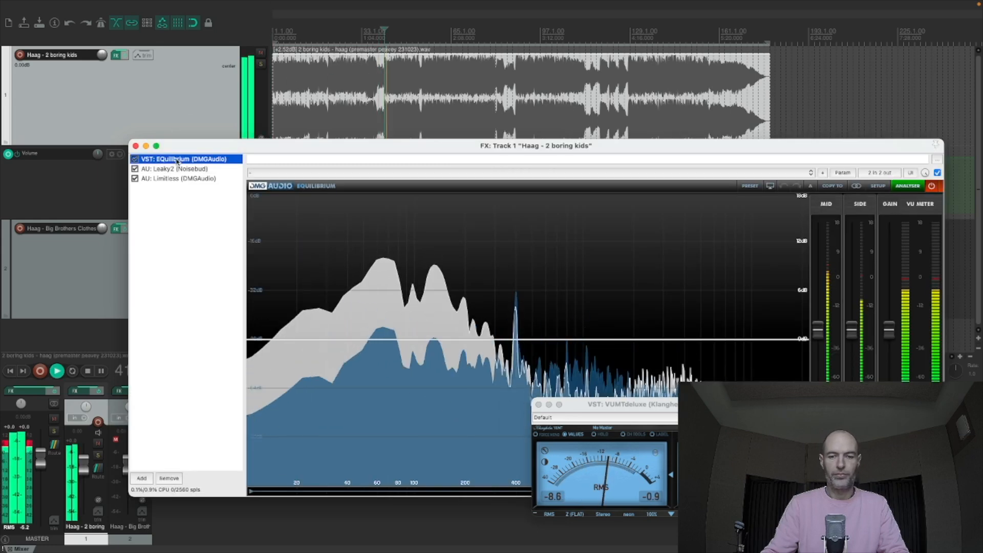
{"action": "left_click_drag", "start_coordinate": [568, 150], "coordinate": [469, 37]}
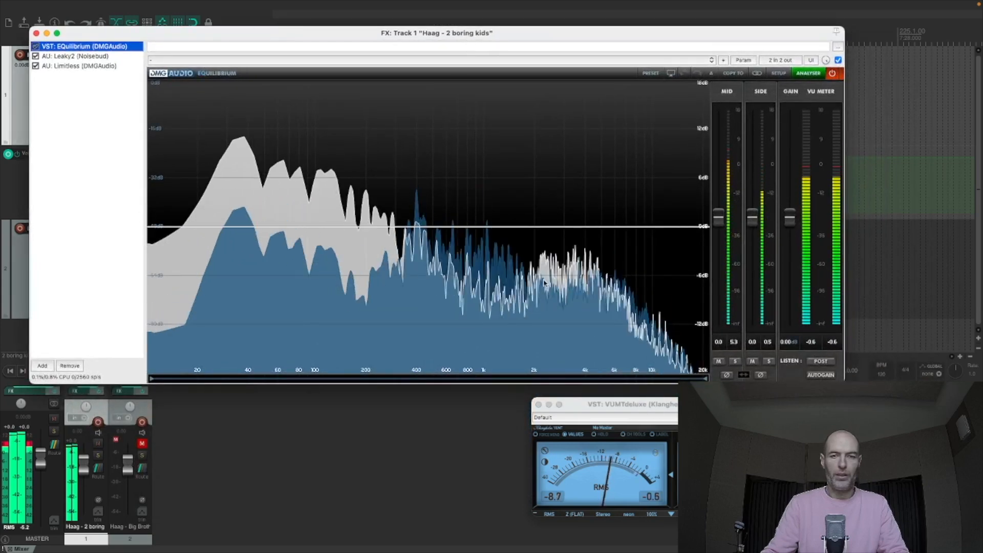
{"action": "key", "text": "space"}
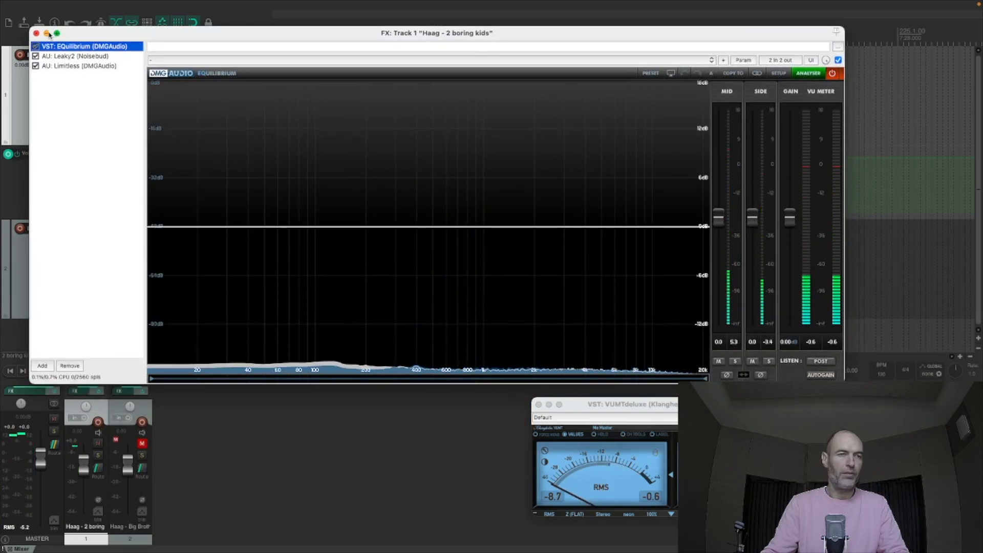
- Put away the first track's effects window and hide the track's volume envelope
{"action": "left_click", "coordinate": [48, 34]}
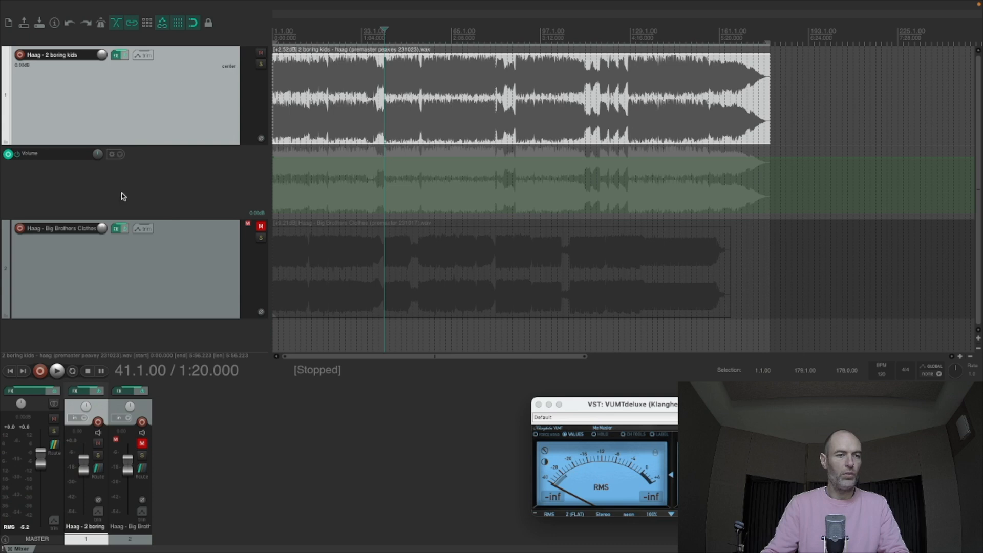
{"action": "left_click", "coordinate": [191, 191]}
{"action": "key", "text": "v"}
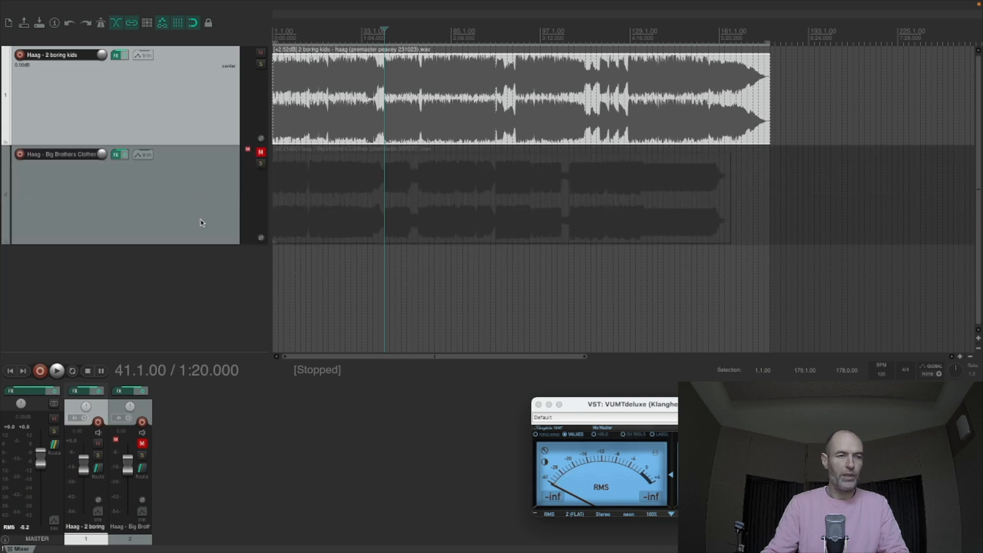
- Reopen the first track's effects chain, reposition it, and lower the filter frequency in Leaky2
{"action": "left_click", "coordinate": [116, 55]}
{"action": "left_click_drag", "start_coordinate": [199, 35], "coordinate": [311, 40]}
{"action": "left_click", "coordinate": [185, 61]}
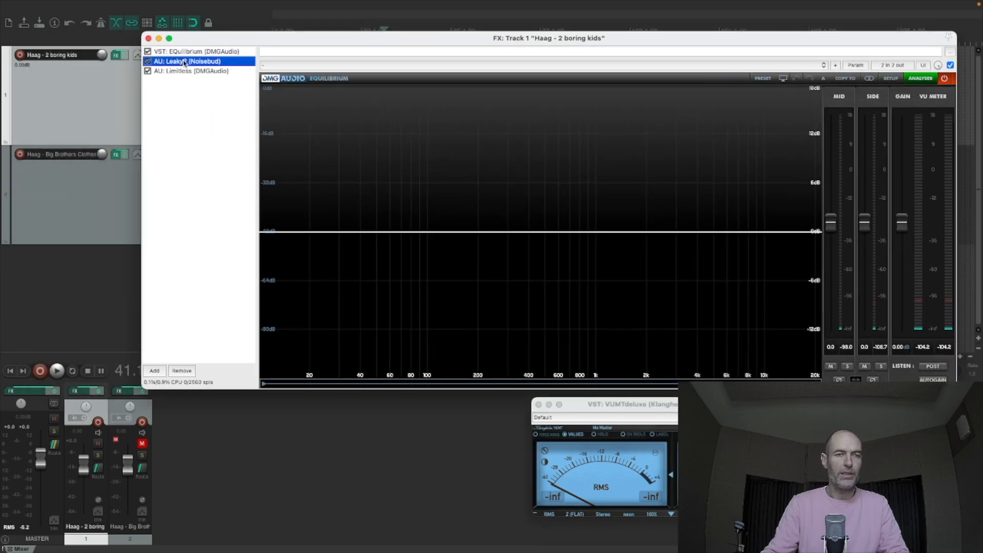
{"action": "left_click_drag", "start_coordinate": [309, 217], "coordinate": [307, 221]}
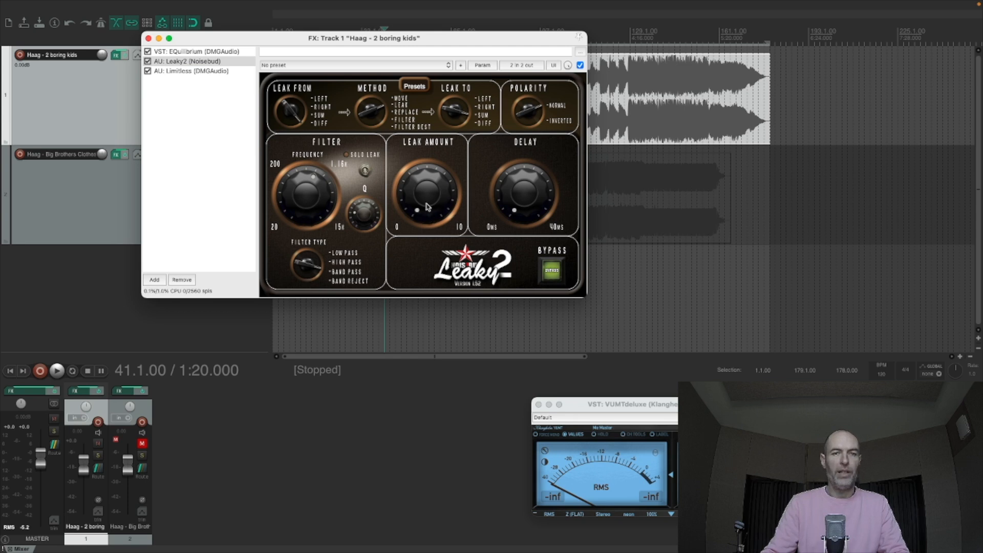
- Play the song from 1:20, raise Leaky2's leak amount to its maximum, and move the effects window below the first track's waveform
{"action": "key", "text": "space"}
{"action": "left_click_drag", "start_coordinate": [427, 207], "coordinate": [445, 37]}
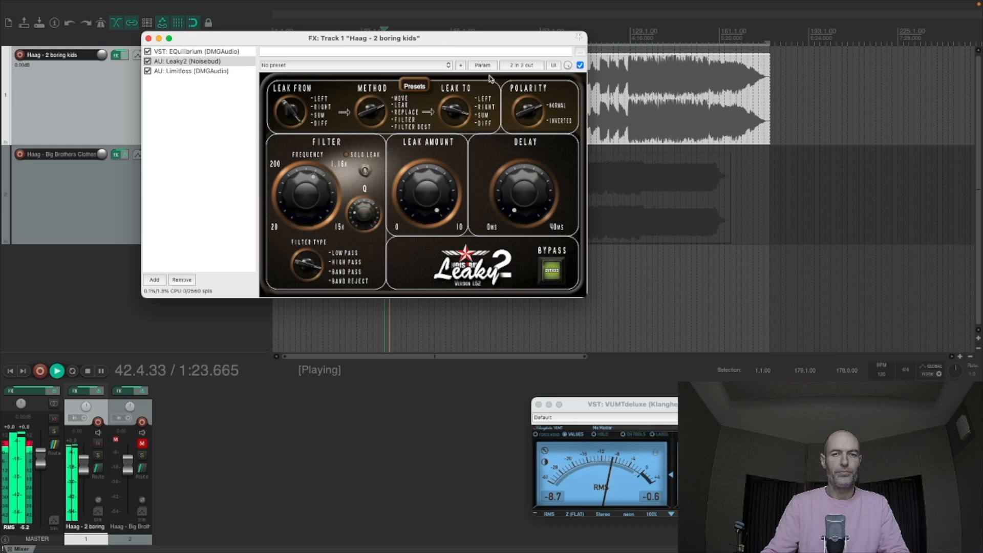
{"action": "left_click_drag", "start_coordinate": [472, 39], "coordinate": [516, 153]}
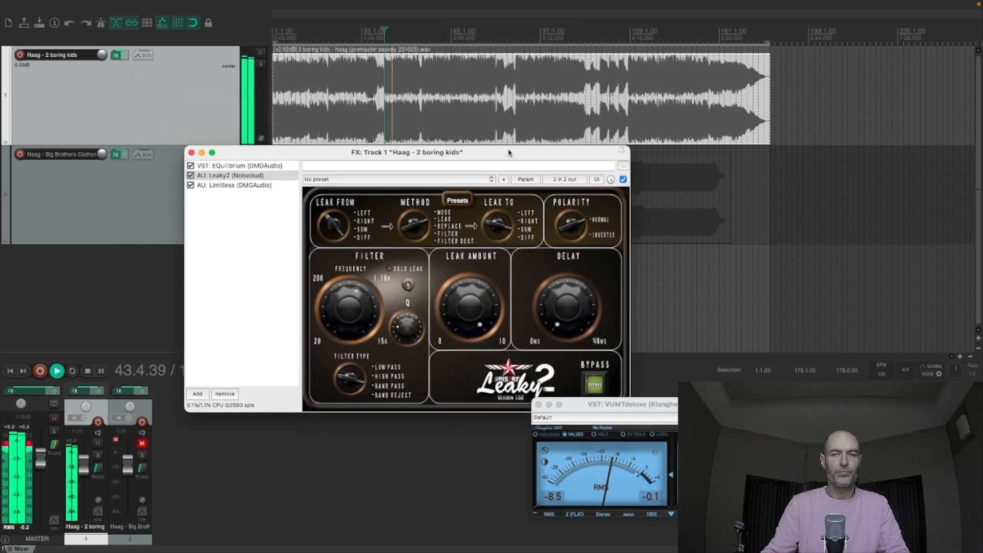
- Open the master track's EQuilibrium analyser in its own window and close the master effects chain
{"action": "left_click", "coordinate": [45, 391]}
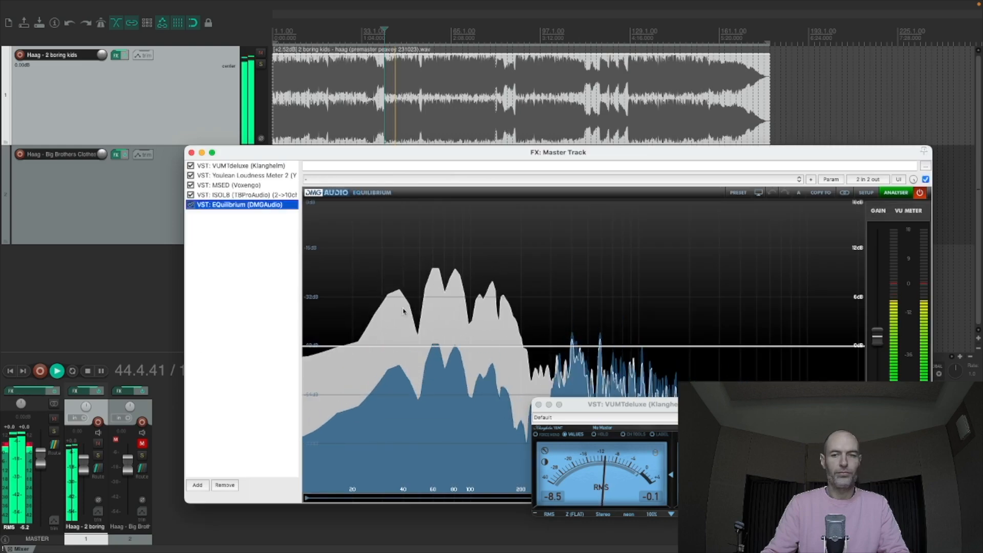
{"action": "left_click_drag", "start_coordinate": [510, 153], "coordinate": [488, 78]}
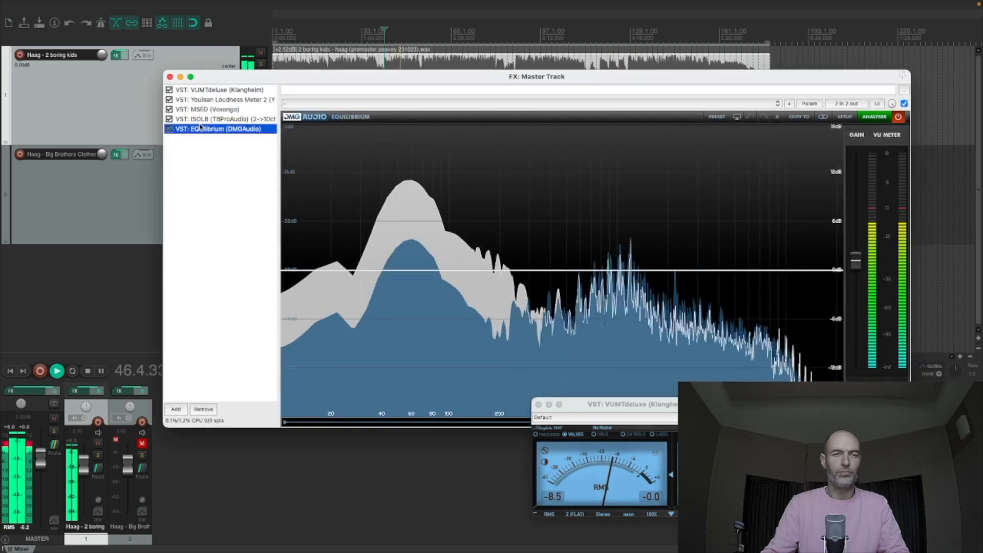
{"action": "double_click", "coordinate": [204, 129]}
{"action": "left_click", "coordinate": [170, 77]}
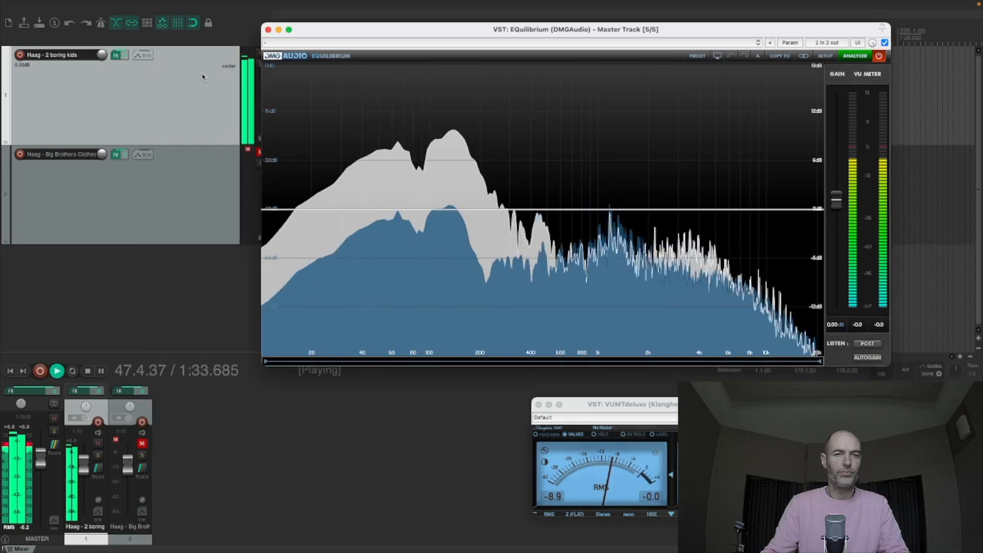
- Open the first track's Leaky2 in its own window, place it beside the analyser's main display, and stop playback
{"action": "key", "text": "f"}
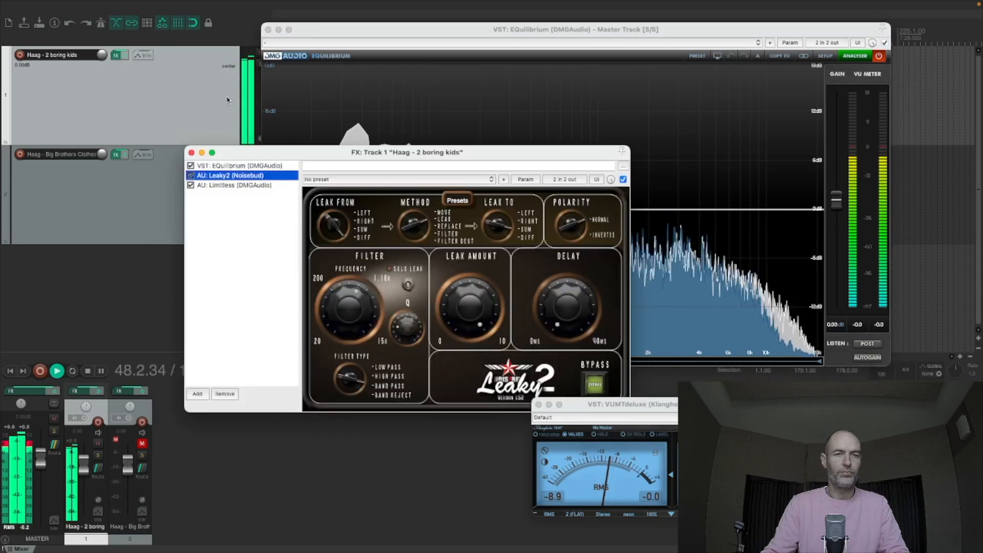
{"action": "double_click", "coordinate": [248, 177]}
{"action": "left_click", "coordinate": [190, 153]}
{"action": "left_click", "coordinate": [191, 153]}
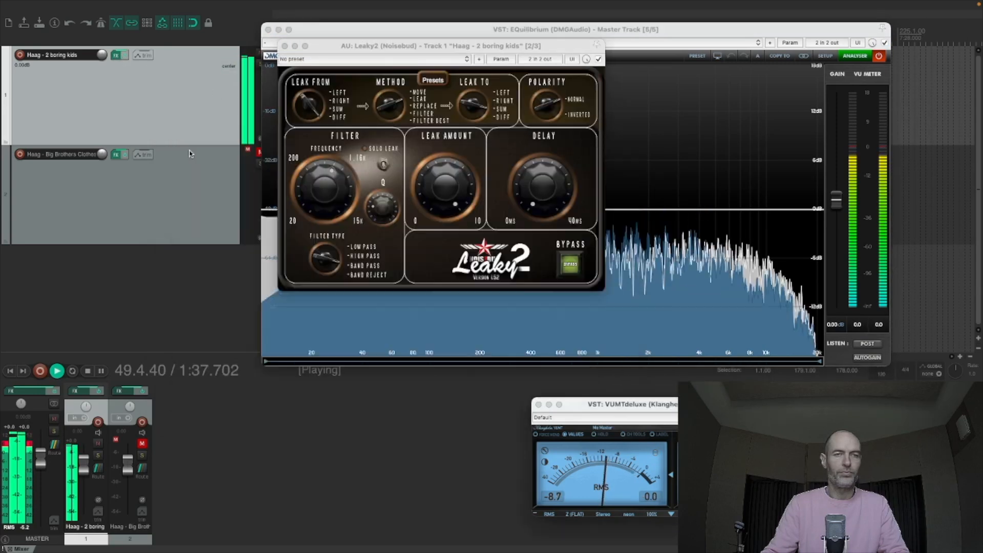
{"action": "left_click_drag", "start_coordinate": [392, 48], "coordinate": [133, 89]}
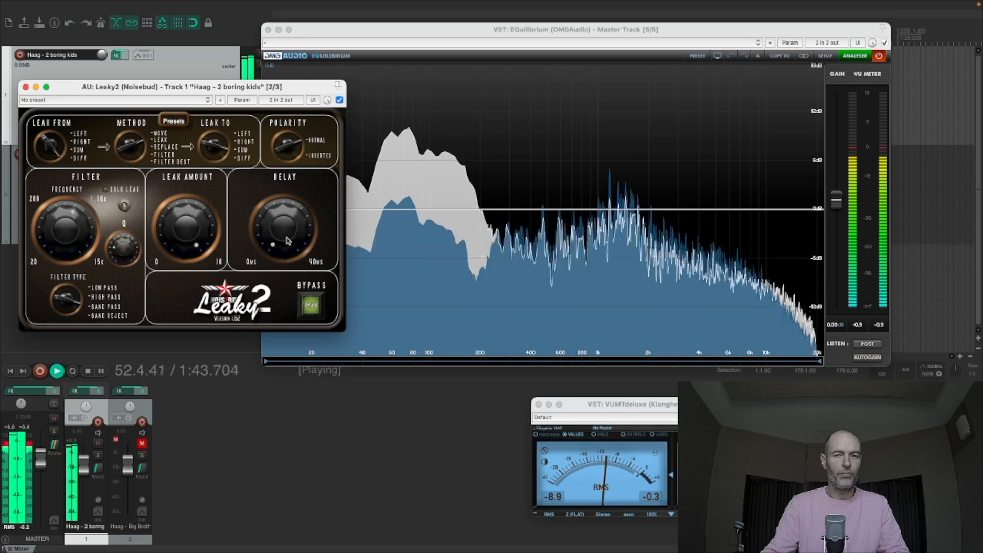
{"action": "key", "text": "space"}
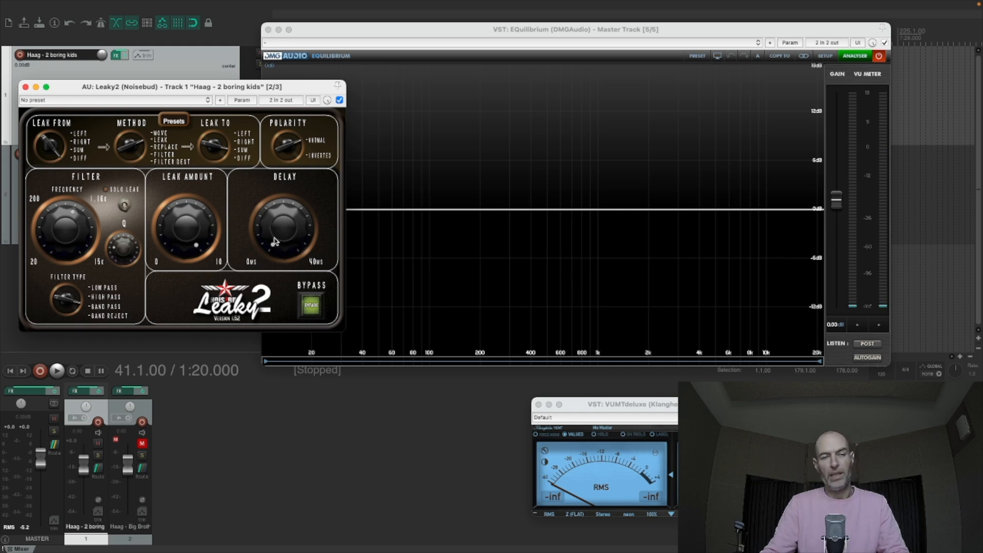
- Replay the passage from 1:20, stop it, and set Leaky2's leak method to Move
{"action": "key", "text": "space"}
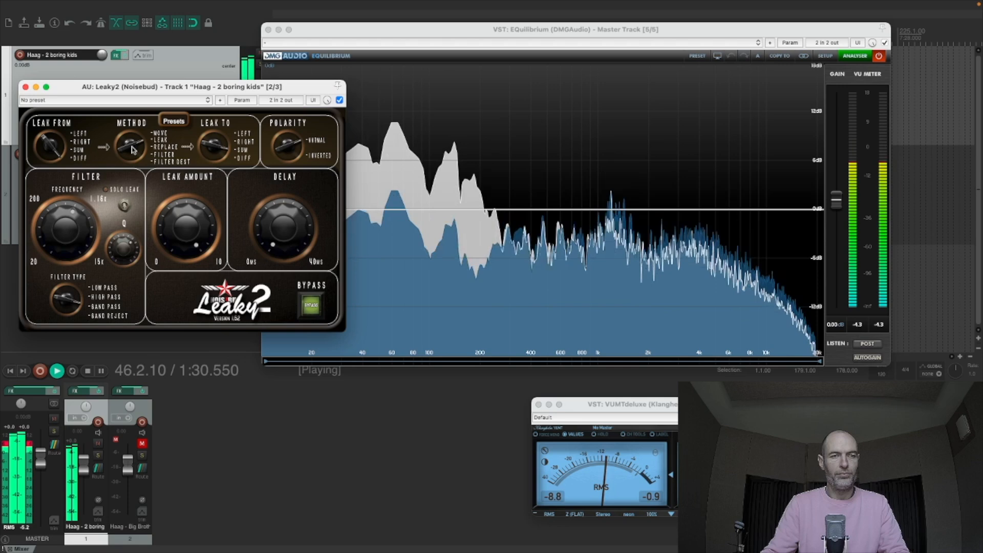
{"action": "key", "text": "space"}
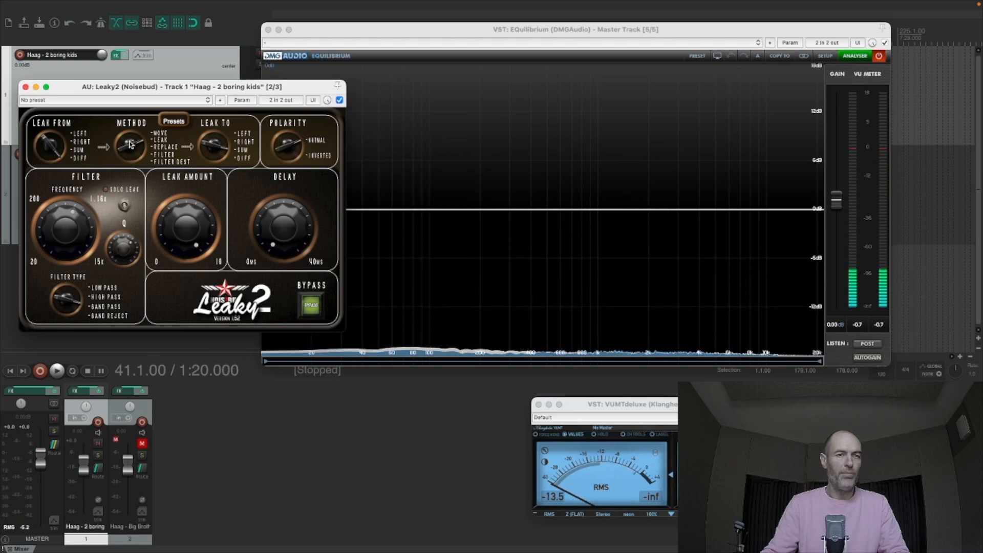
{"action": "left_click_drag", "start_coordinate": [130, 146], "coordinate": [130, 152]}
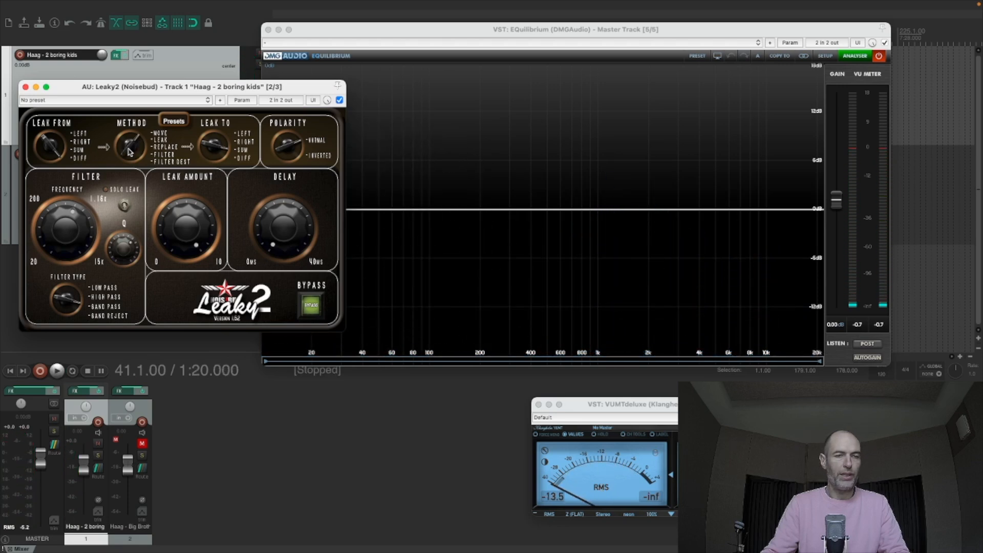
- Play from 1:20 to audition Leaky2's soloed leak signal and the bypassed sound, leaving the plugin active
{"action": "key", "text": "space"}
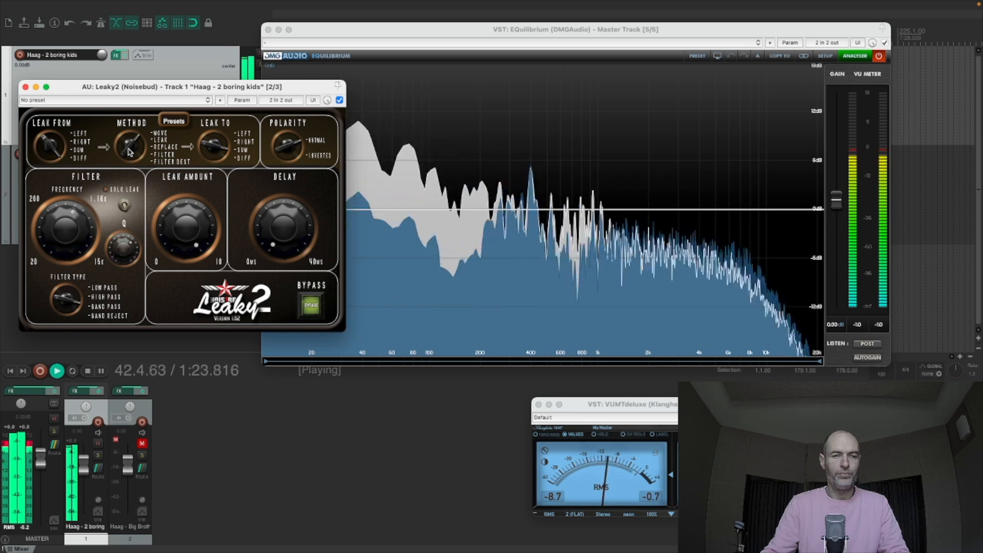
{"action": "left_click", "coordinate": [124, 207]}
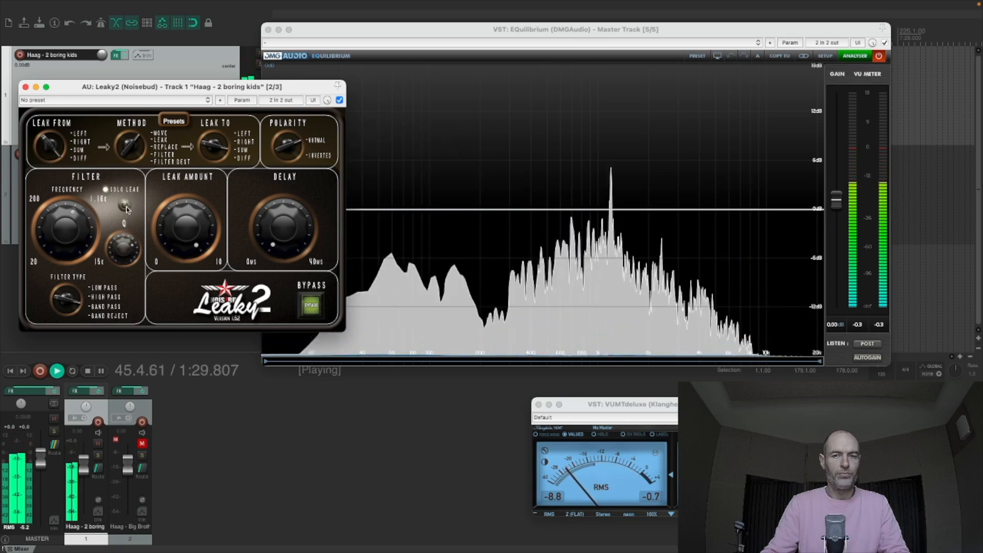
{"action": "left_click", "coordinate": [311, 307]}
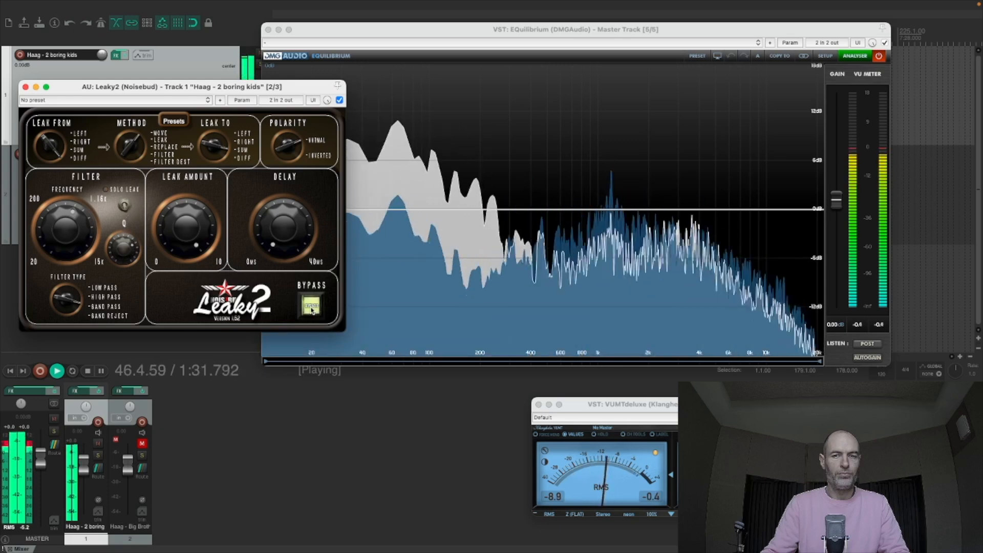
{"action": "key", "text": "space"}
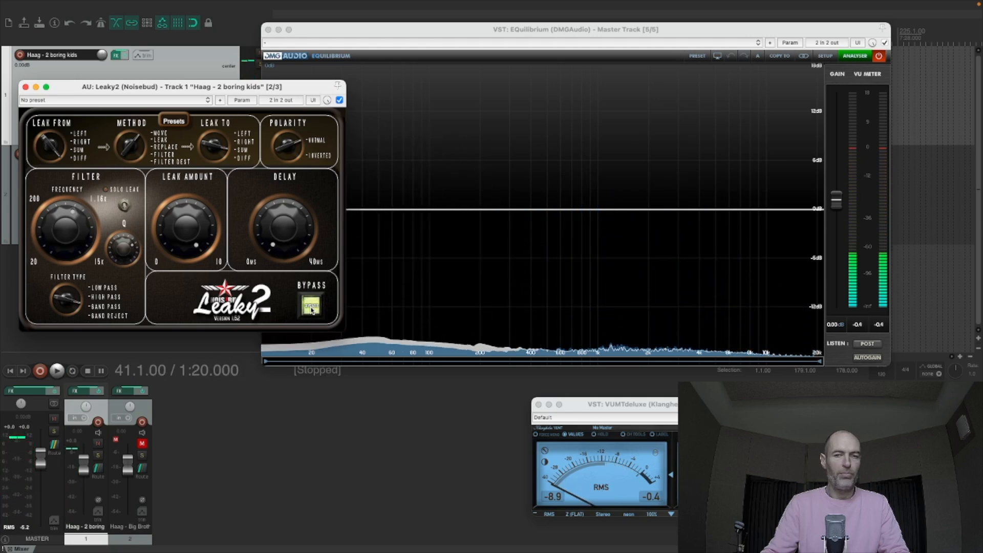
{"action": "left_click", "coordinate": [314, 308]}
- Replay the passage from 1:20 repeatedly, comparing the sound and master spectrum with Leaky2 bypassed and active
{"action": "key", "text": "space"}
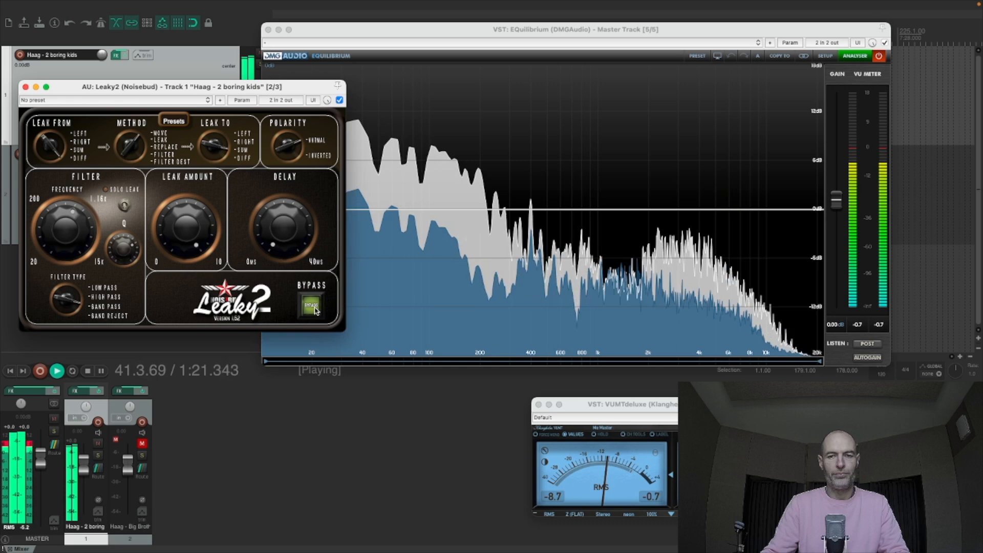
{"action": "left_click", "coordinate": [314, 309]}
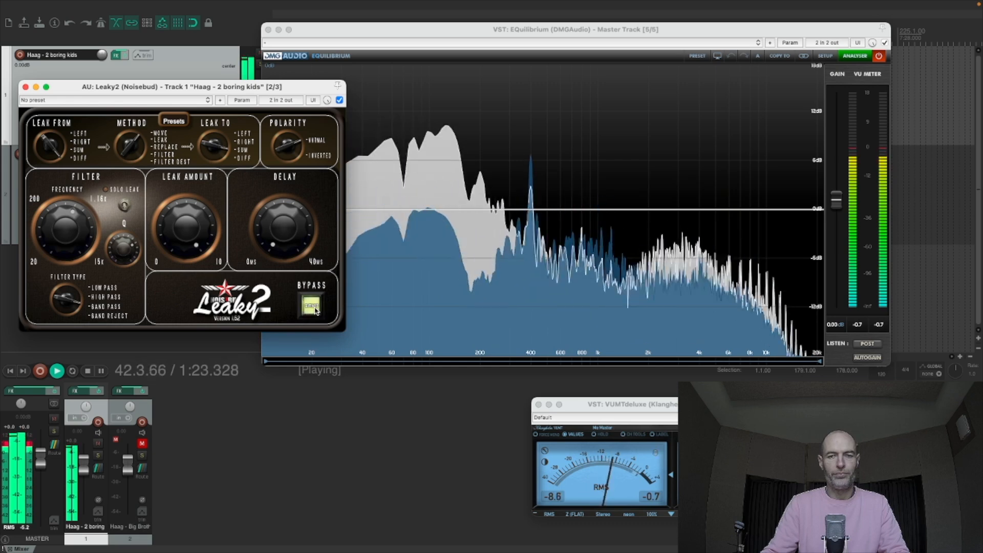
{"action": "left_click", "coordinate": [315, 309]}
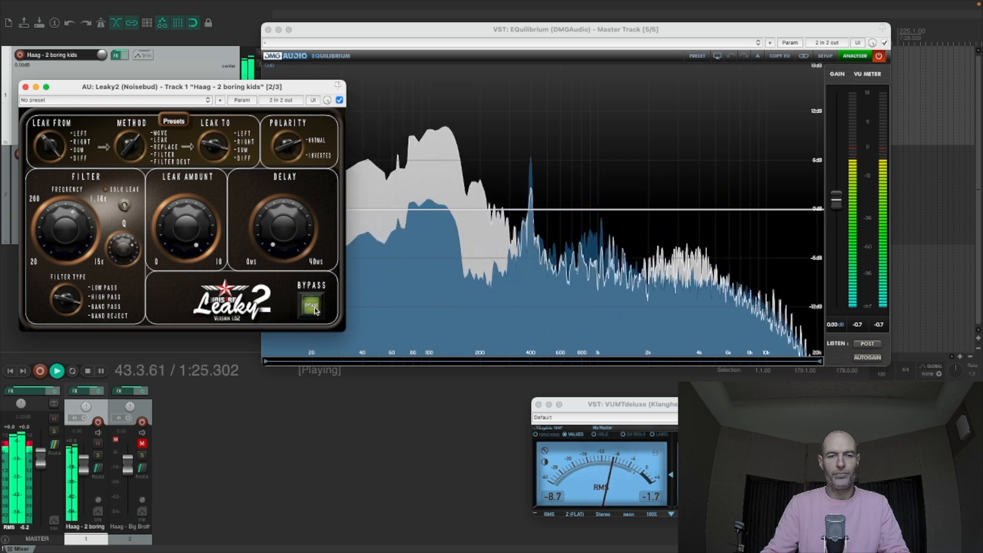
{"action": "key", "text": "space"}
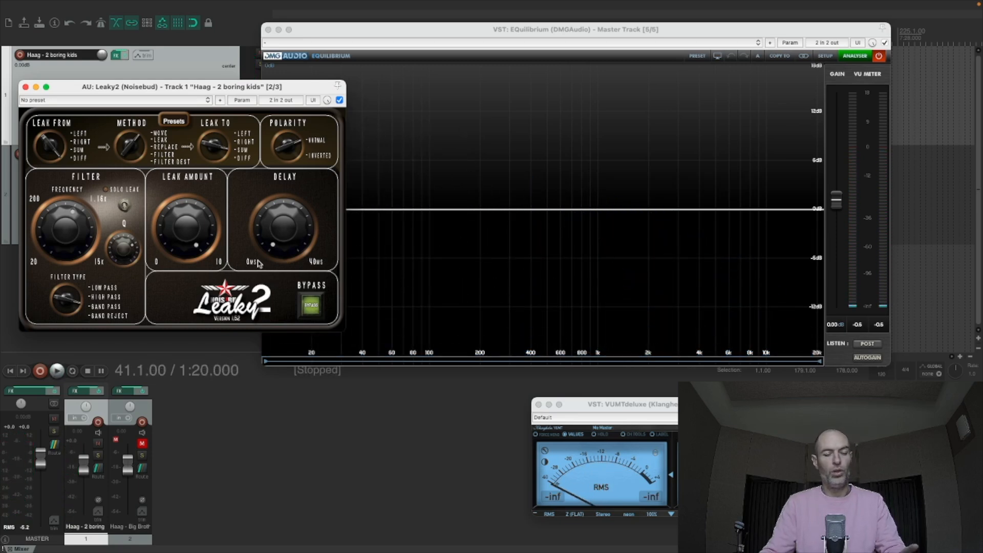
{"action": "key", "text": "space"}
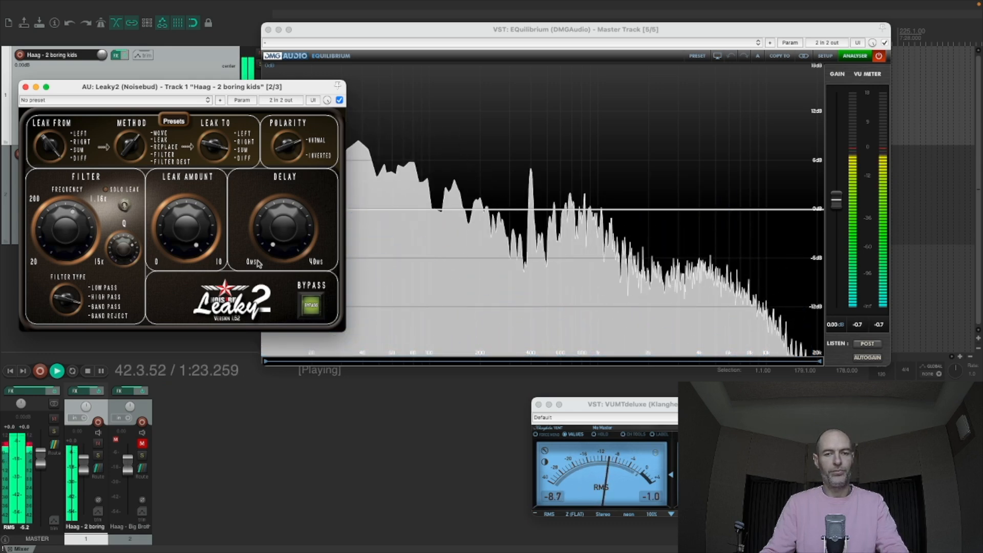
{"action": "key", "text": "space"}
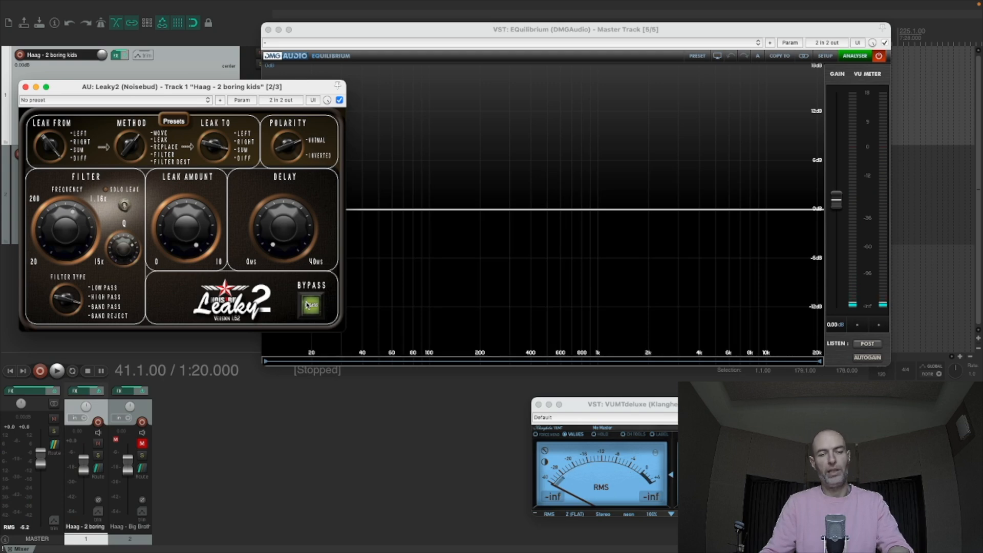
{"action": "key", "text": "space"}
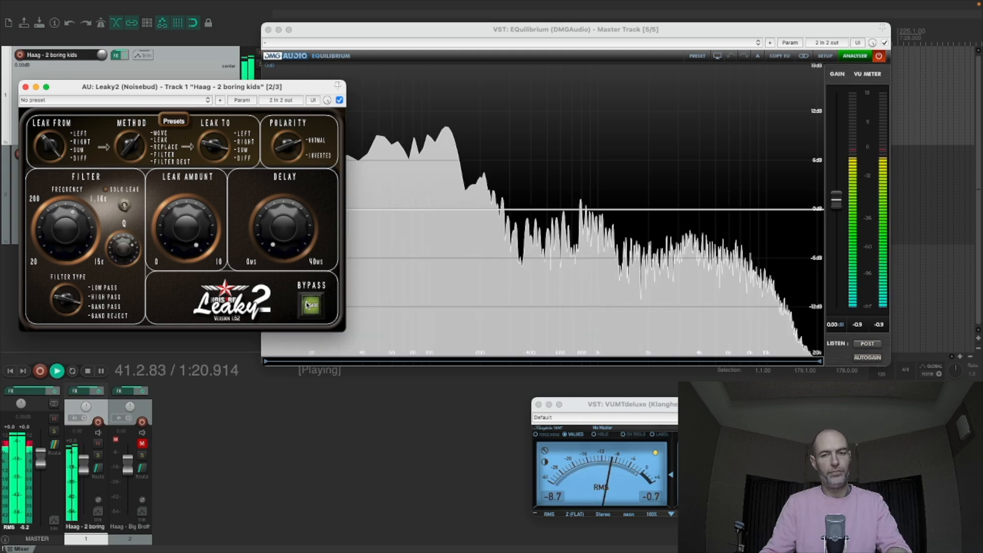
{"action": "left_click", "coordinate": [307, 306]}
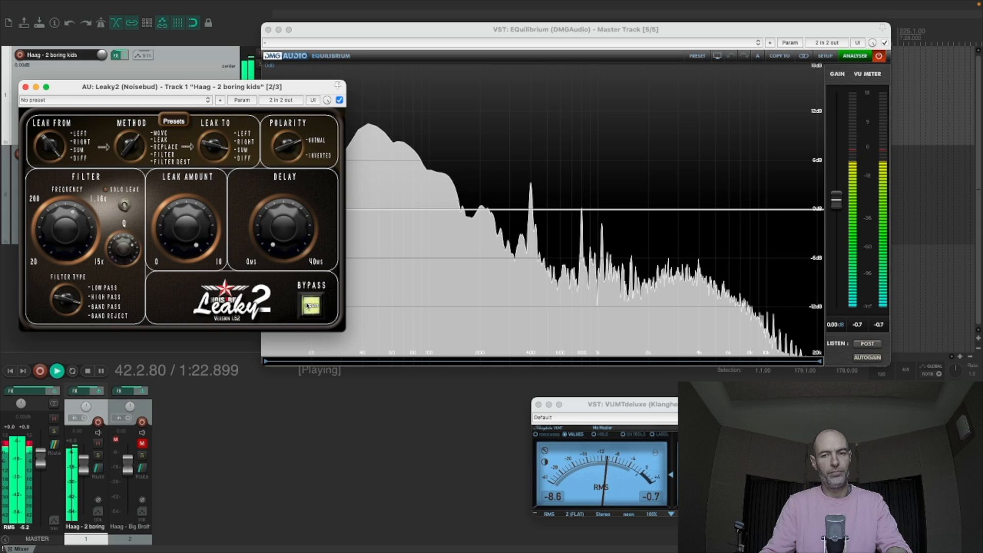
{"action": "left_click", "coordinate": [307, 305]}
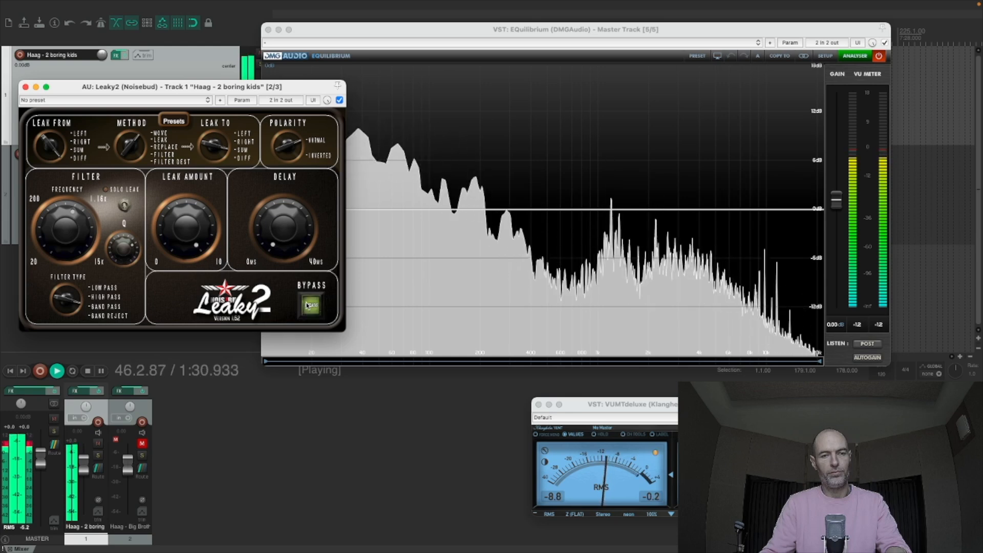
{"action": "key", "text": "space"}
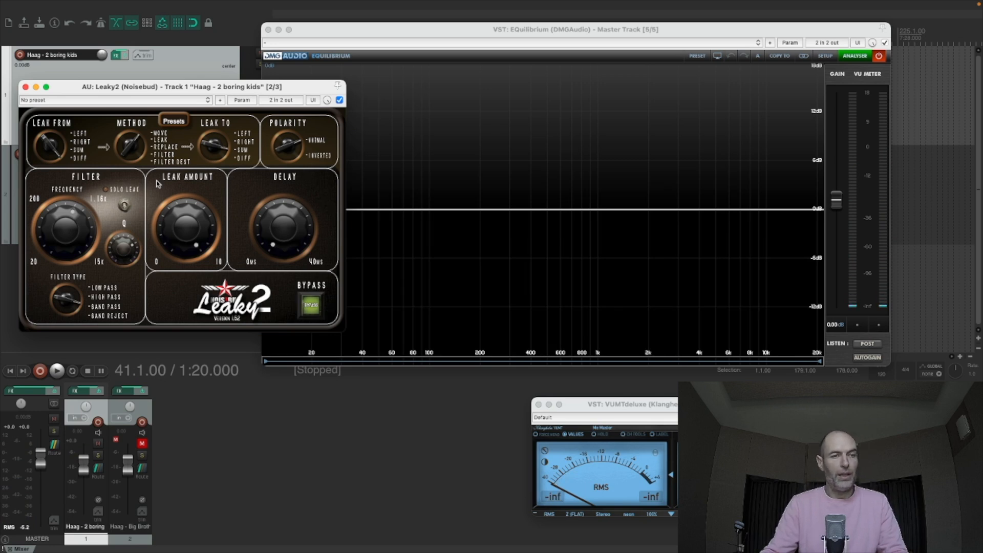
- Close the separate Leaky2 and master EQuilibrium windows to clear the view of the tracks
{"action": "left_click_drag", "start_coordinate": [191, 94], "coordinate": [479, 87]}
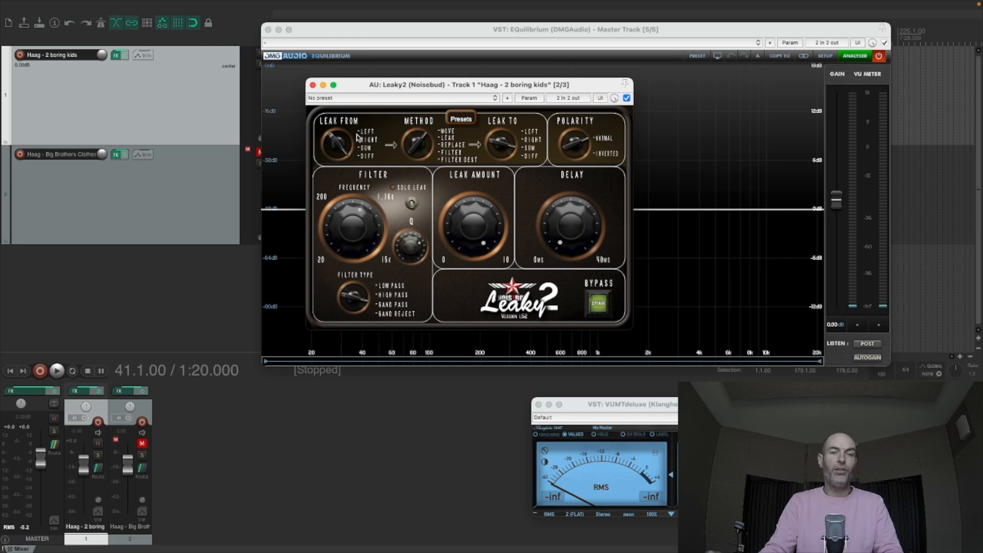
{"action": "left_click", "coordinate": [313, 85]}
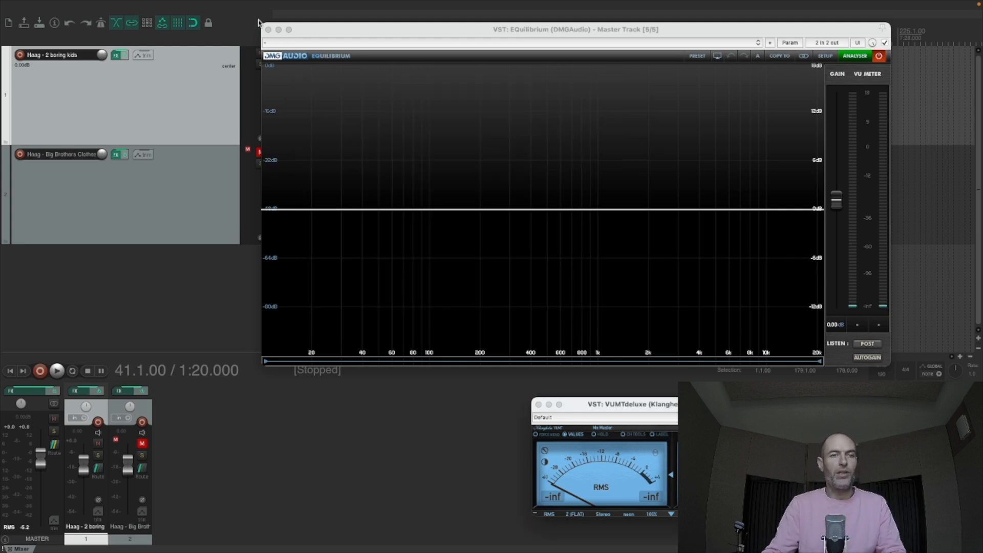
{"action": "left_click", "coordinate": [266, 29]}
- Play the song from 1:52, reopen the first track's effects chain at Leaky2, and stop playback
{"action": "left_click", "coordinate": [393, 78]}
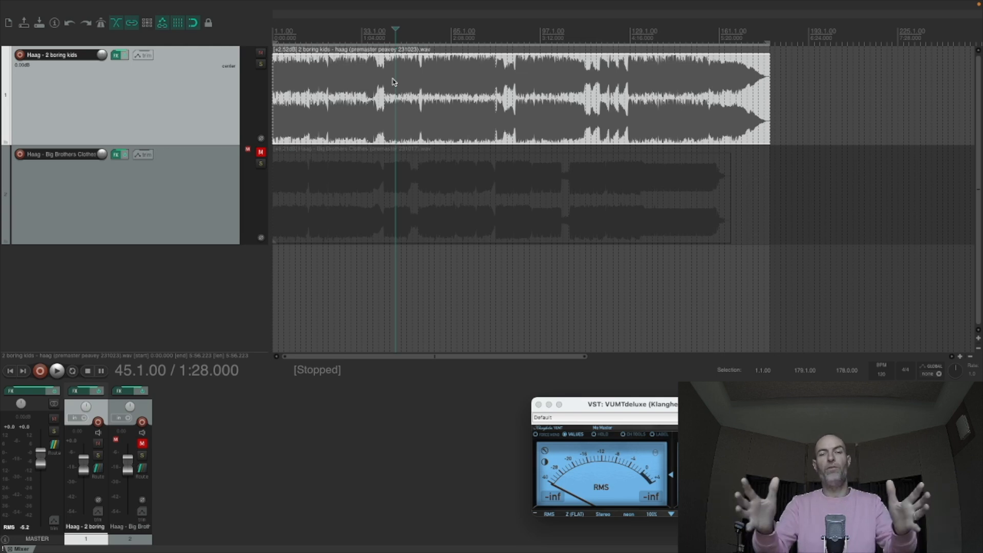
{"action": "left_click", "coordinate": [428, 74]}
{"action": "key", "text": "space"}
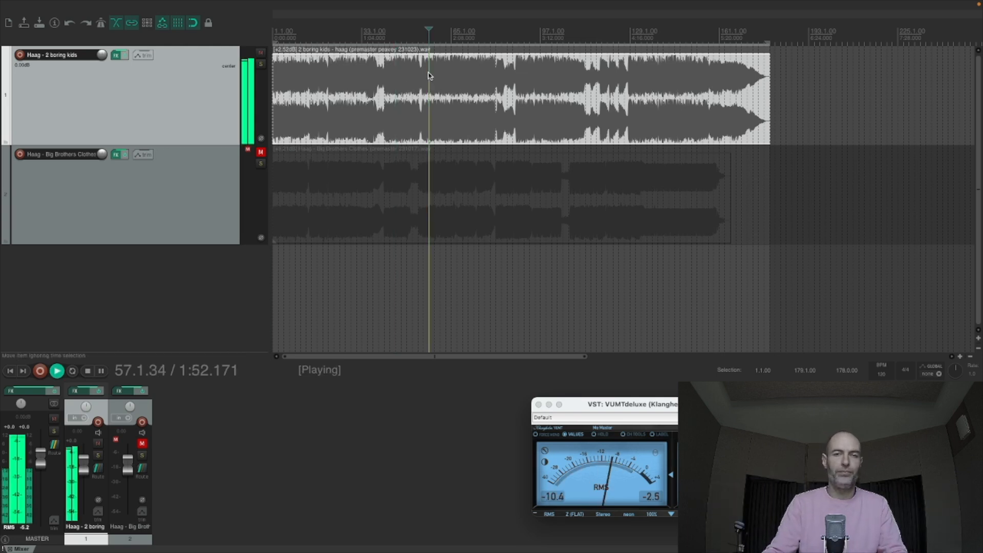
{"action": "left_click", "coordinate": [113, 57]}
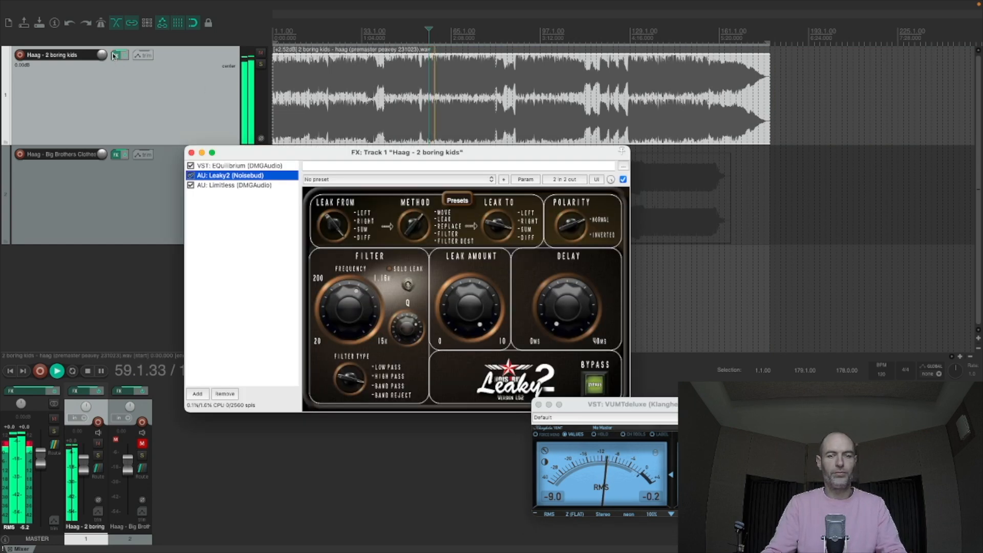
{"action": "key", "text": "space"}
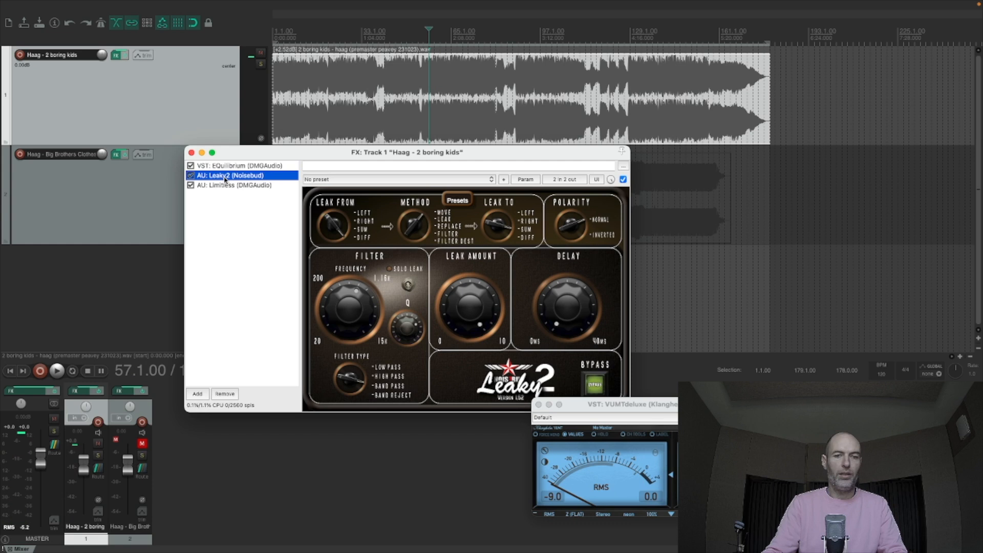
- Set Leaky2's leak method back to Leak and listen to the song again from 1:52
{"action": "left_click", "coordinate": [515, 287]}
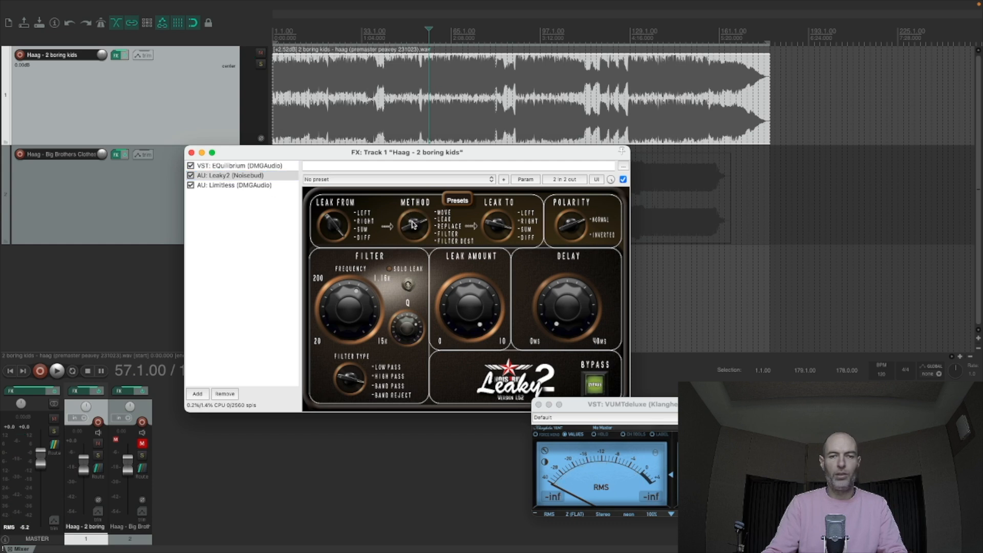
{"action": "left_click", "coordinate": [429, 81]}
{"action": "key", "text": "space"}
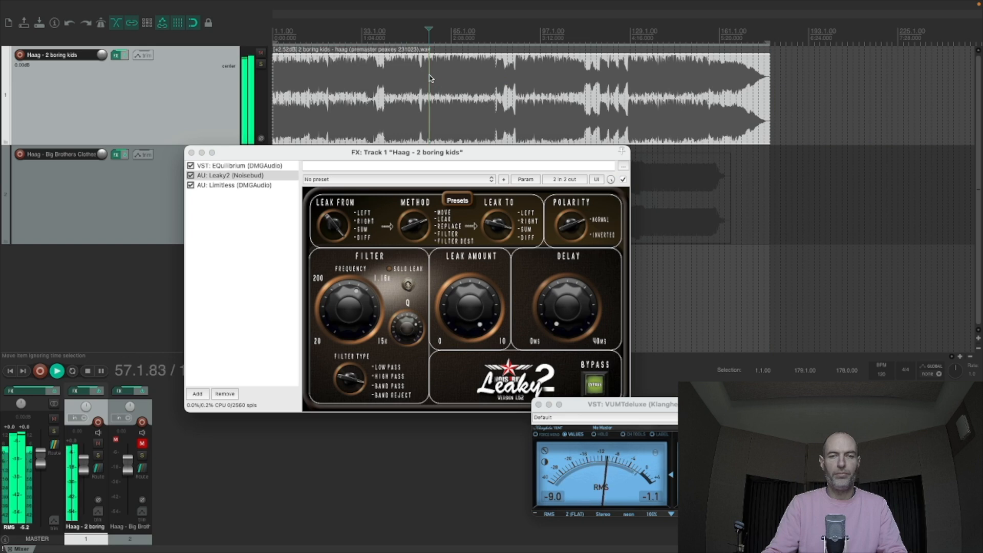
{"action": "left_click_drag", "start_coordinate": [561, 313], "coordinate": [584, 383]}
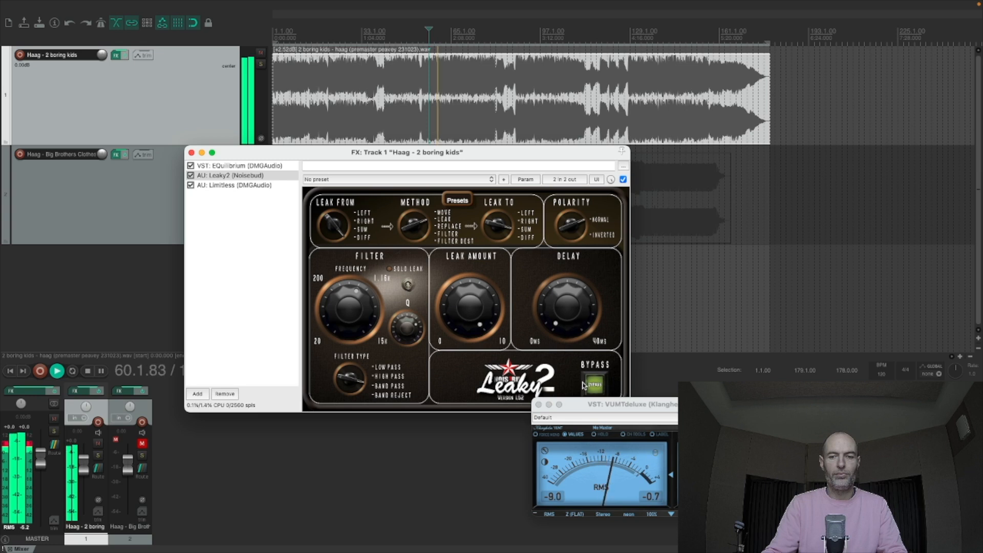
- Stop playback, move EQuilibrium below Leaky2 in the first track's effects chain, and open it in its own window
{"action": "key", "text": "space"}
{"action": "left_click_drag", "start_coordinate": [228, 168], "coordinate": [228, 180]}
{"action": "double_click", "coordinate": [228, 176]}
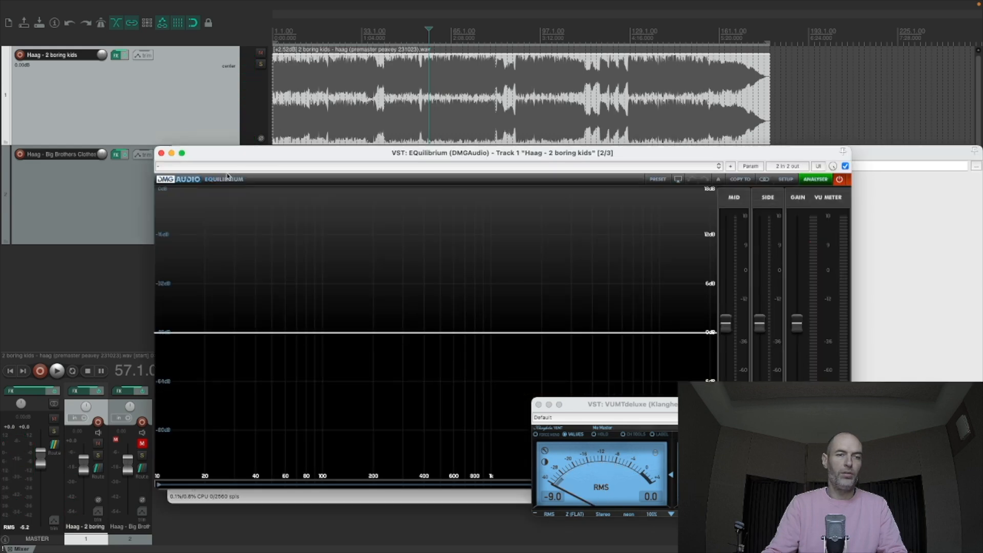
- Play the song from 1:52 and add an EQuilibrium peak cut at about 1187 Hz and -1.68 dB, stopping playback to place it
{"action": "key", "text": "space"}
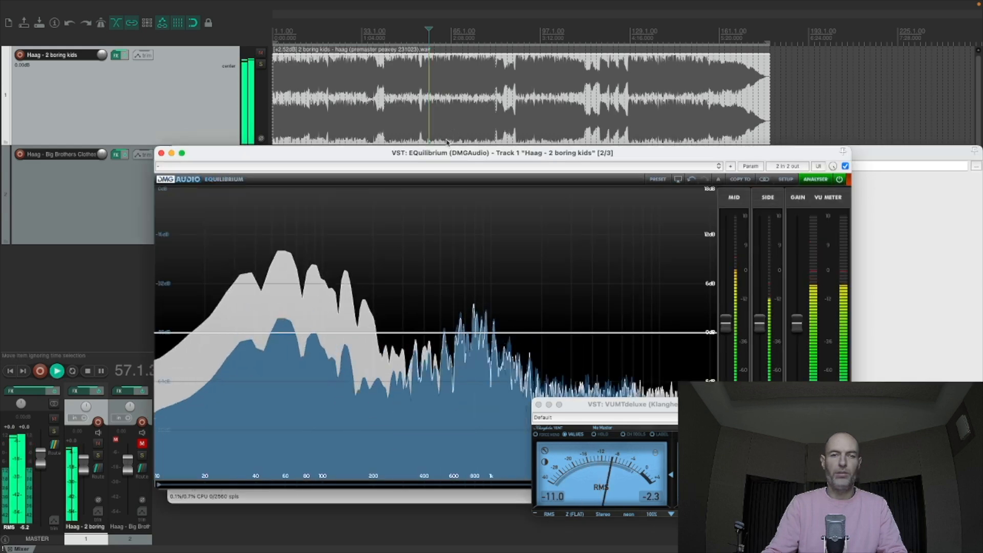
{"action": "double_click", "coordinate": [483, 345]}
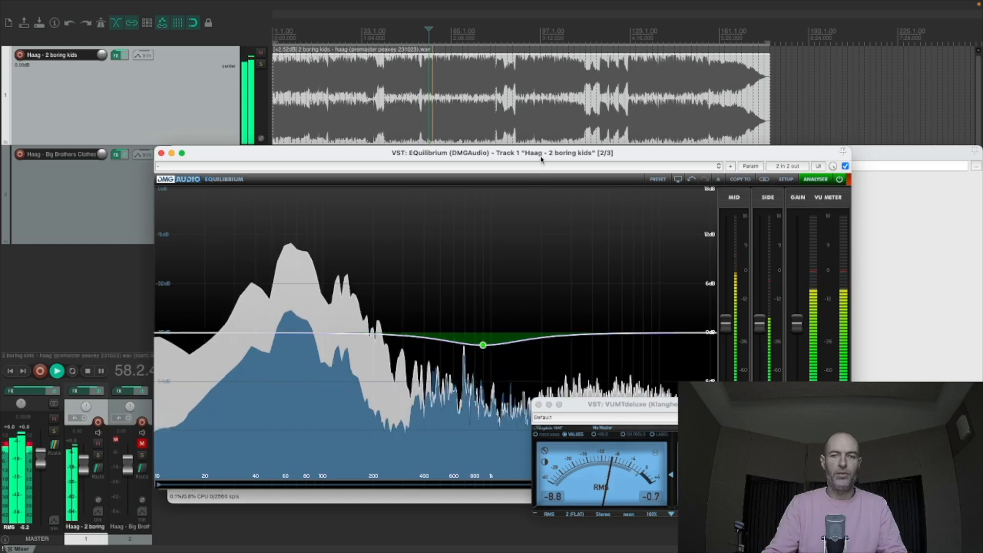
{"action": "left_click_drag", "start_coordinate": [540, 154], "coordinate": [485, 43]}
{"action": "key", "text": "space"}
{"action": "left_click_drag", "start_coordinate": [432, 234], "coordinate": [448, 236]}
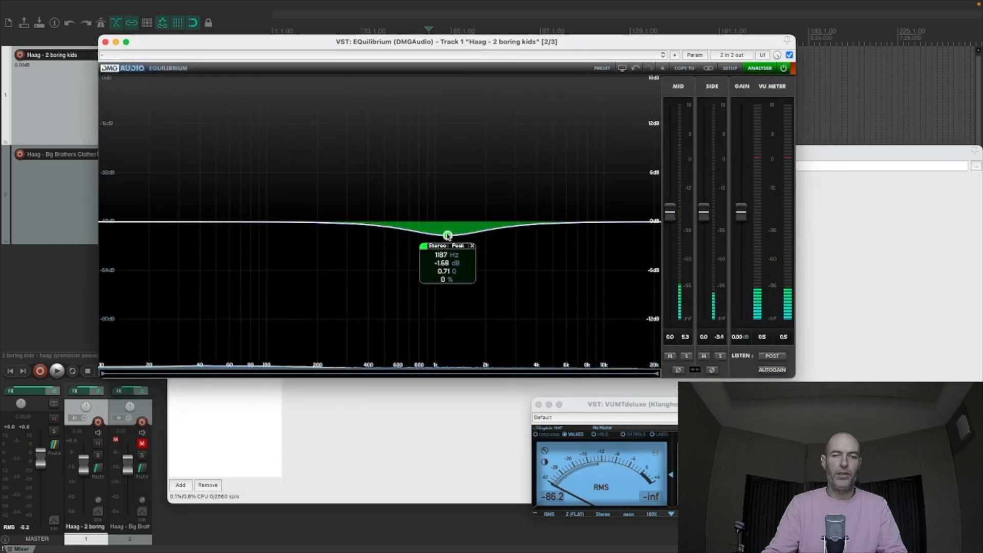
- Apply the cut near 1.2 kHz to the Side channel only, then widen and deepen it to about -4 dB during playback
{"action": "left_click", "coordinate": [455, 246]}
{"action": "left_click", "coordinate": [455, 246]}
{"action": "left_click", "coordinate": [434, 246]}
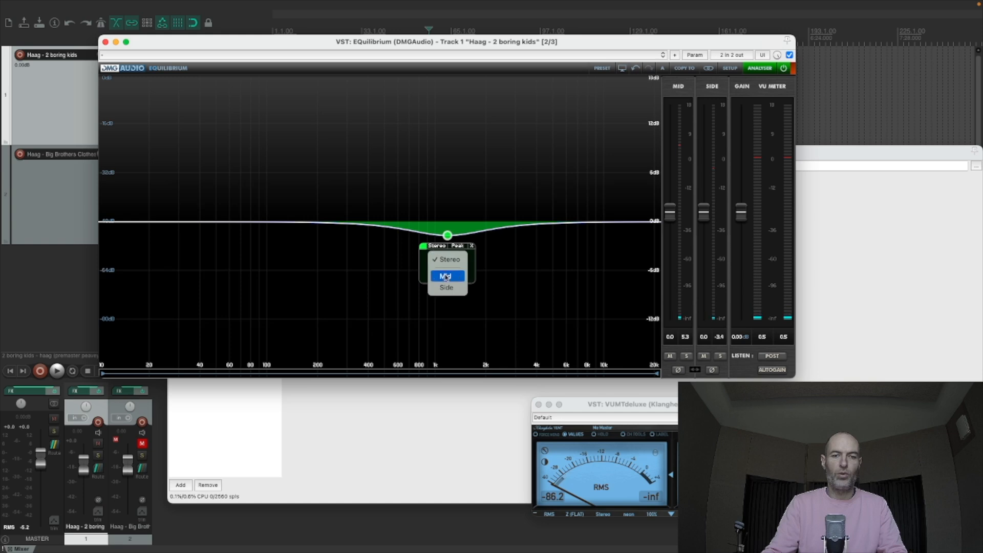
{"action": "left_click", "coordinate": [446, 285]}
{"action": "key", "text": "space"}
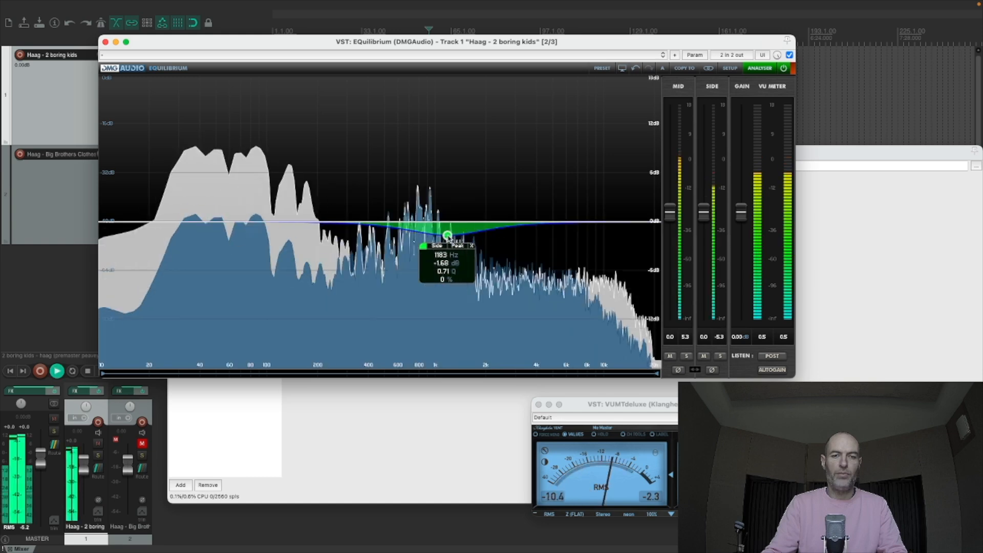
{"action": "left_click_drag", "start_coordinate": [451, 239], "coordinate": [449, 287]}
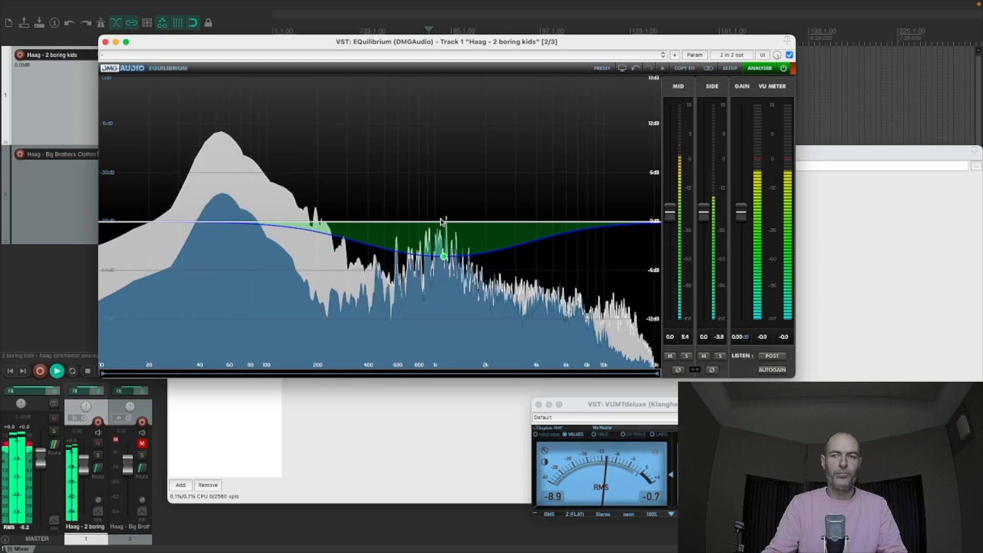
- Add a wide Mid-only boost of about 5 dB near 1.1 kHz above the side cut and replay the song from 1:52
{"action": "double_click", "coordinate": [448, 183]}
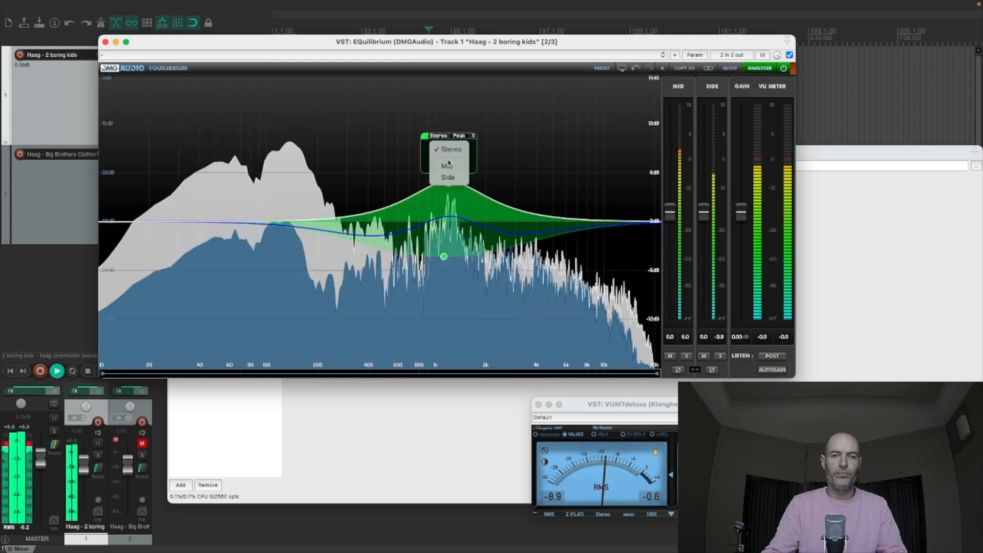
{"action": "mouse_move", "coordinate": [450, 185]}
{"action": "left_mouse_down"}
{"action": "mouse_move", "coordinate": [433, 126]}
{"action": "mouse_move", "coordinate": [441, 185]}
{"action": "left_mouse_up"}
{"action": "key", "text": "space"}
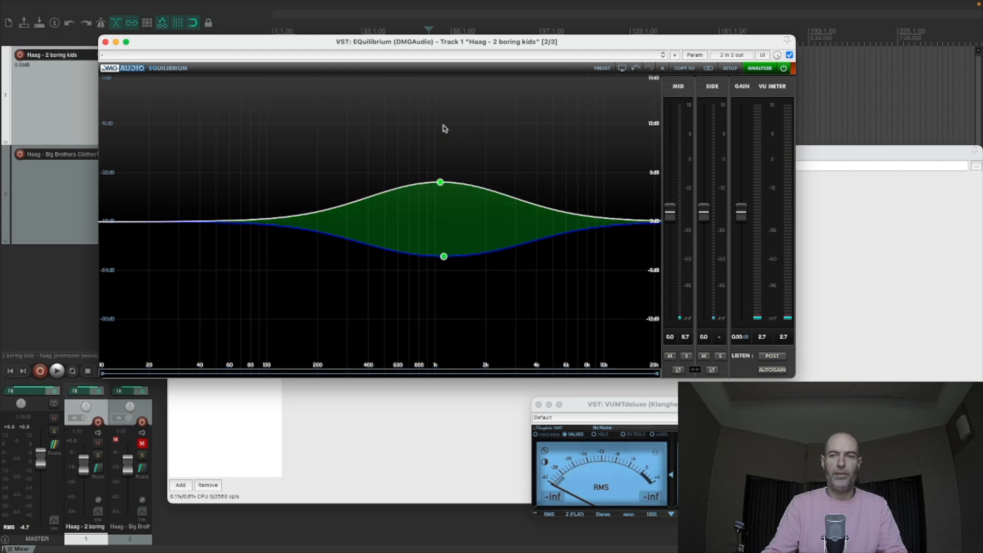
{"action": "key", "text": "space"}
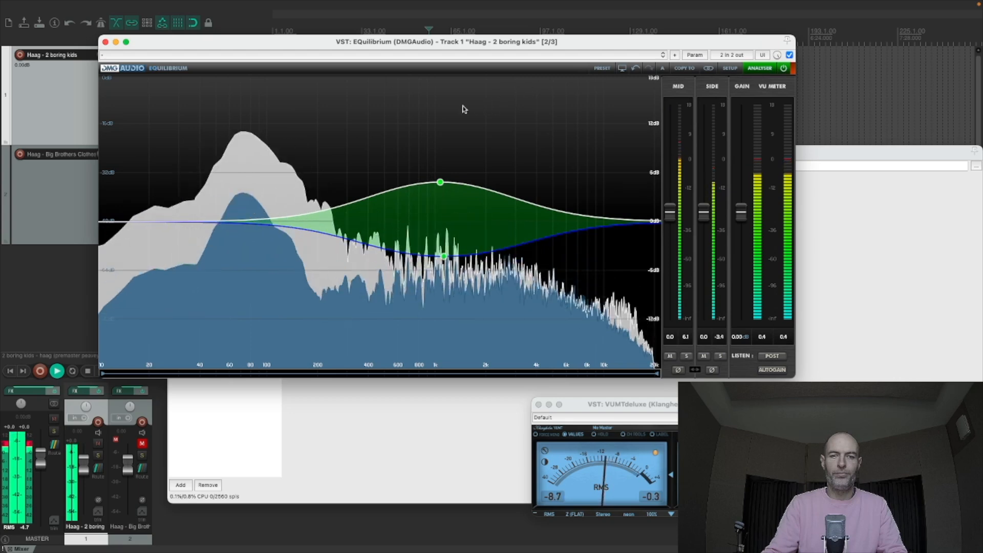
- Close the EQuilibrium and effects chain windows and compare the passage from 1:52 with the first track's effects bypassed and active
{"action": "left_click", "coordinate": [105, 42]}
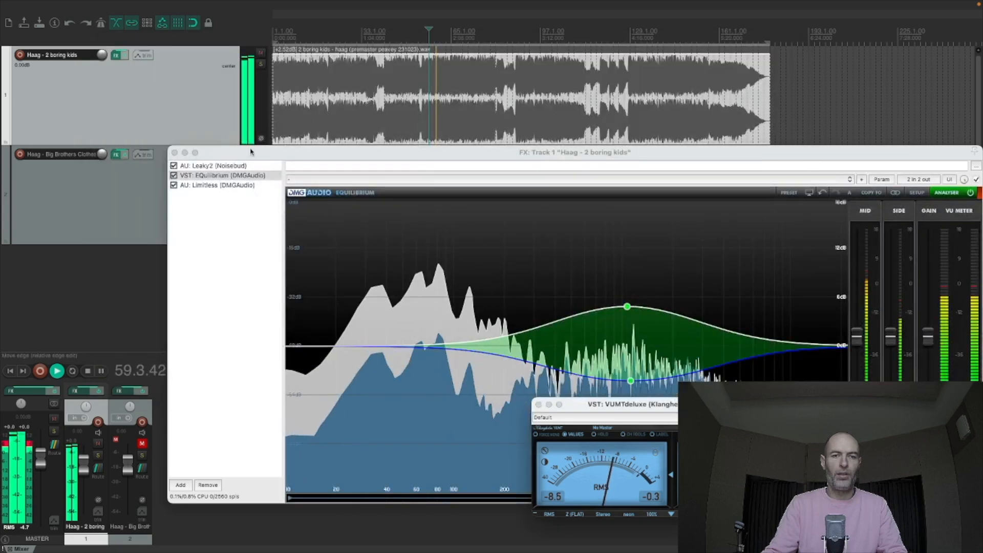
{"action": "left_click", "coordinate": [174, 152]}
{"action": "left_click", "coordinate": [126, 56]}
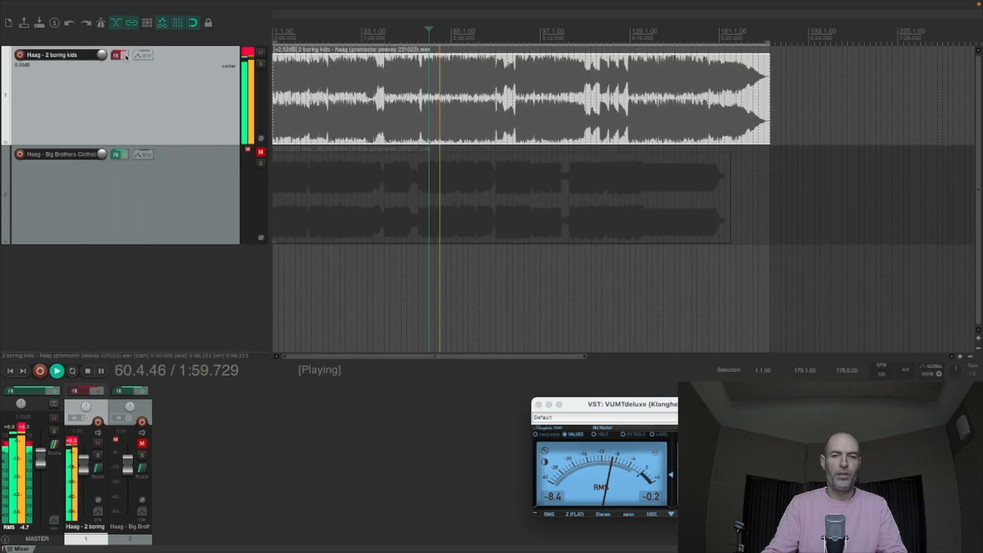
{"action": "key", "text": "space"}
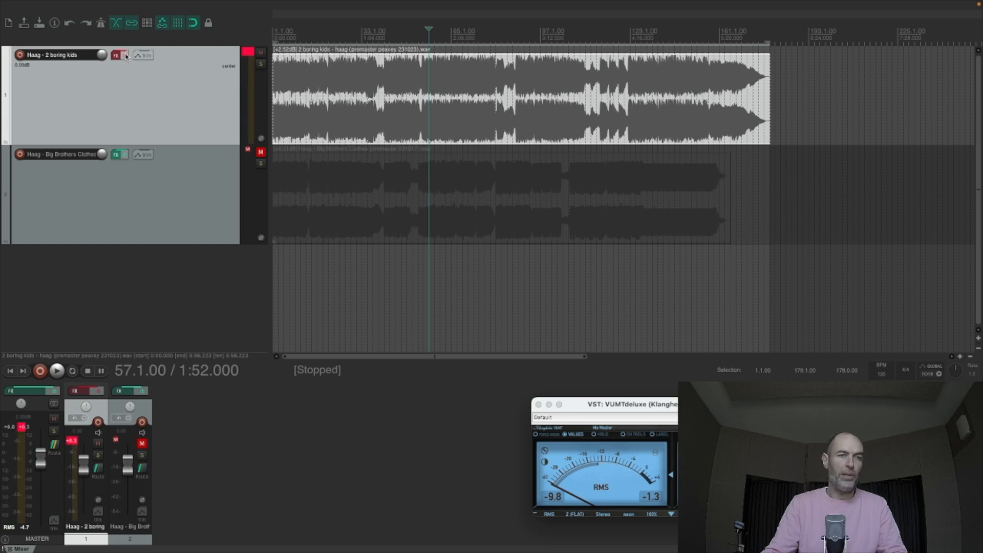
{"action": "key", "text": "space"}
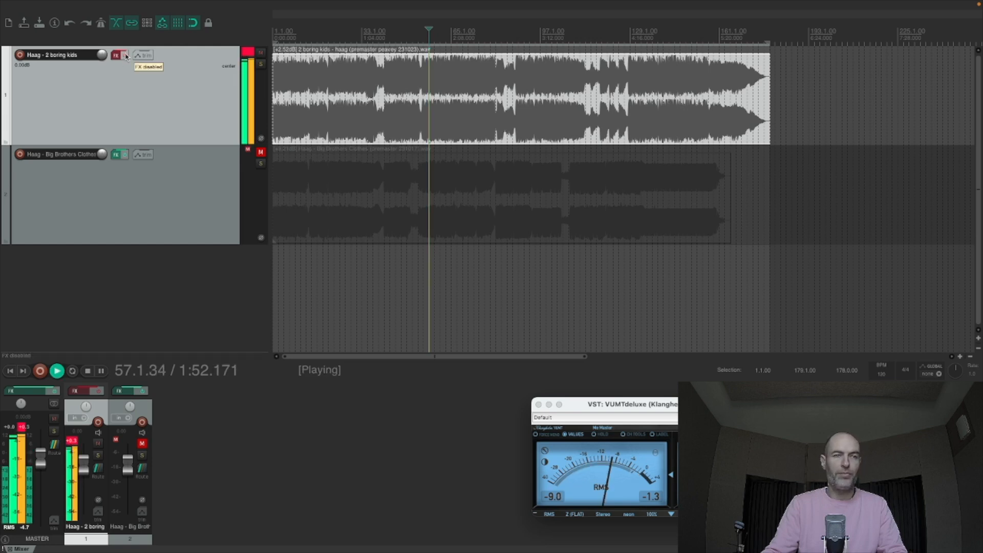
{"action": "left_click", "coordinate": [126, 55]}
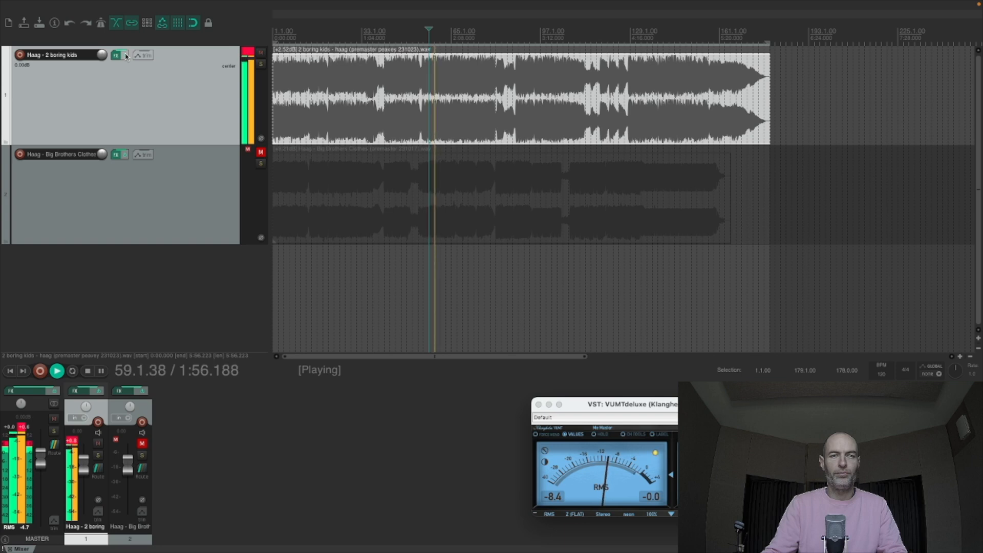
{"action": "left_click", "coordinate": [126, 55]}
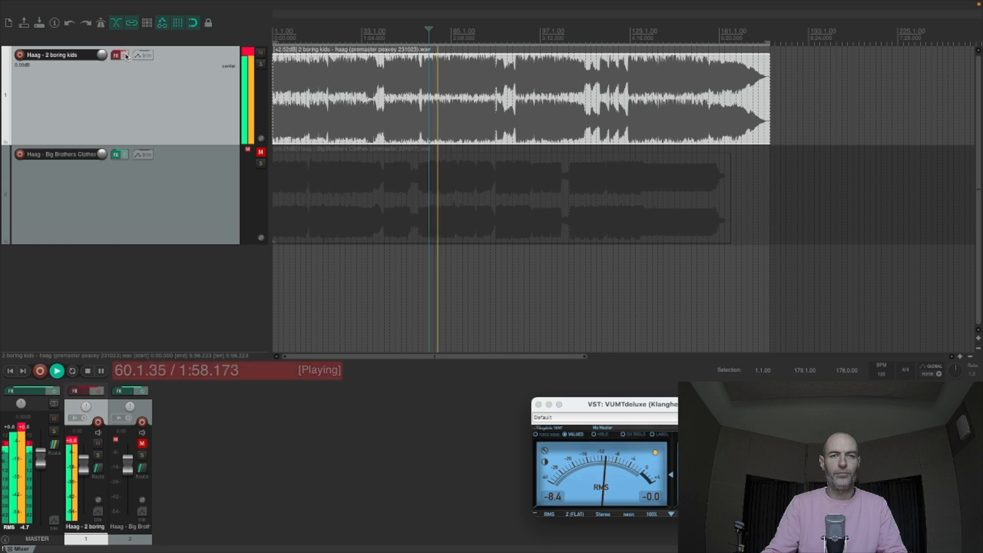
{"action": "left_click", "coordinate": [125, 55]}
{"action": "key", "text": "space"}
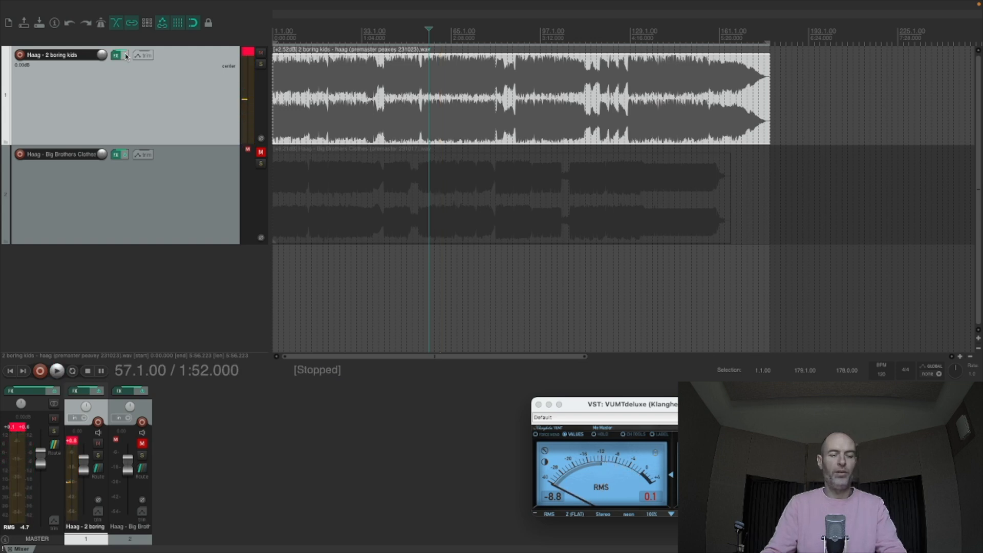
- Replay the passage from 1:52 twice more, toggling the first track's effects bypass, and stop with the effects enabled
{"action": "key", "text": "space"}
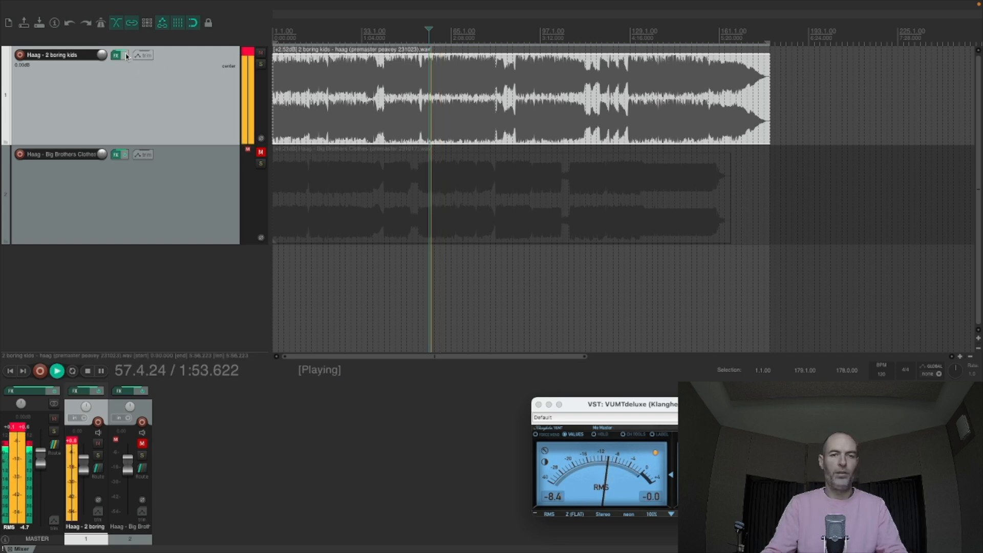
{"action": "left_click", "coordinate": [126, 55]}
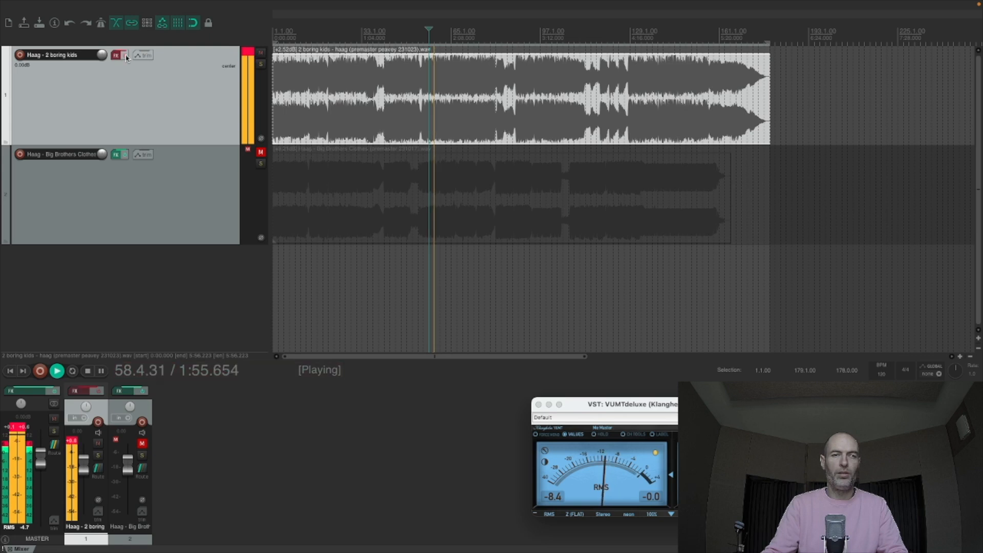
{"action": "left_click", "coordinate": [126, 55]}
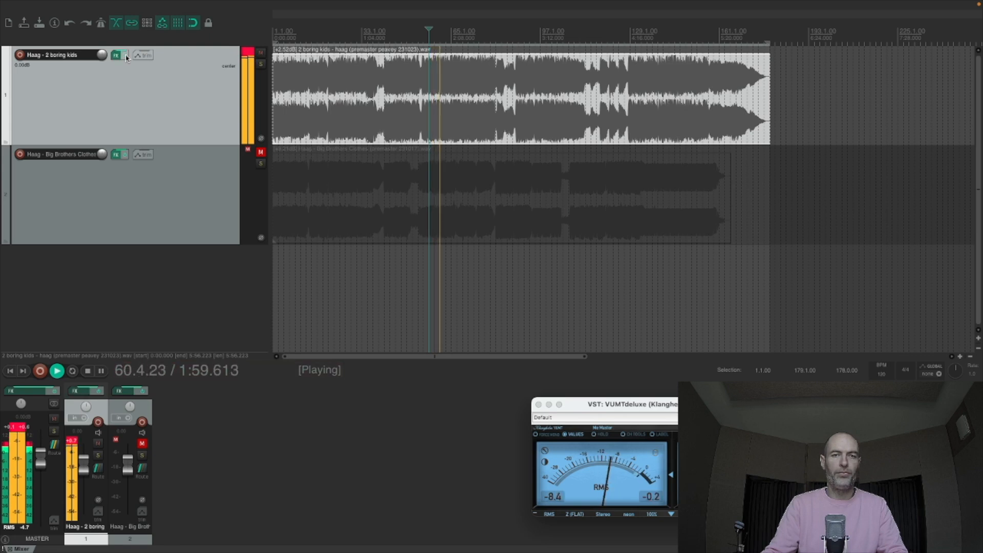
{"action": "left_click", "coordinate": [125, 55]}
{"action": "key", "text": "space"}
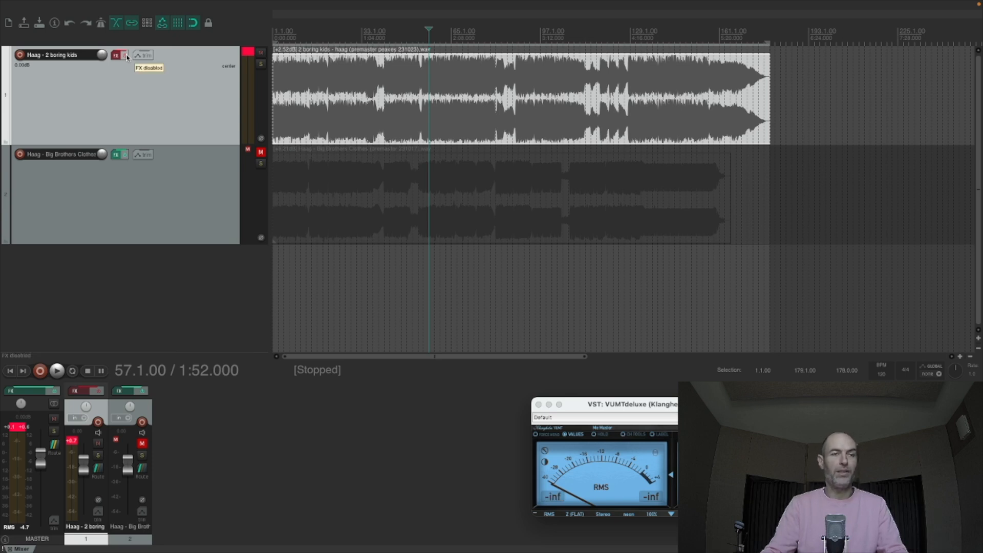
{"action": "key", "text": "space"}
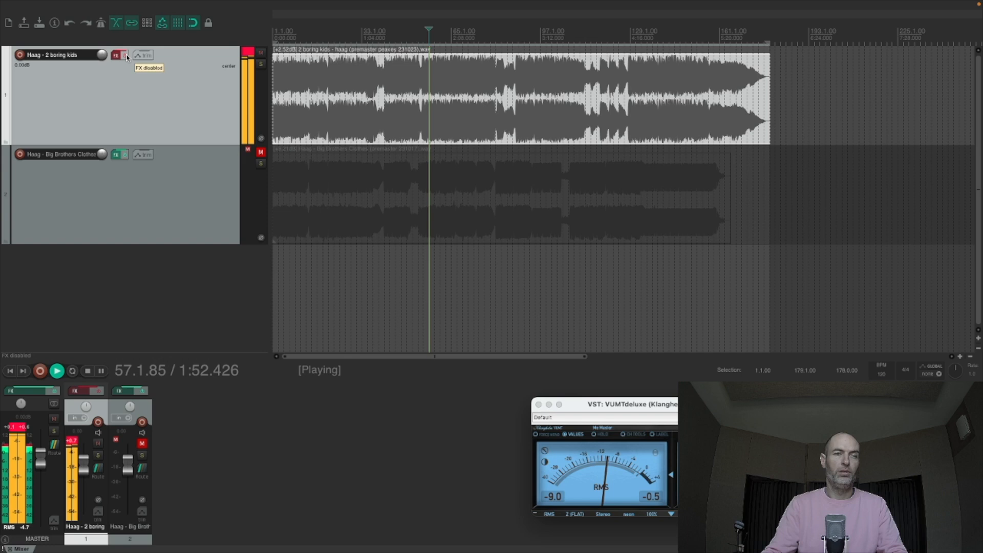
{"action": "left_click", "coordinate": [126, 57]}
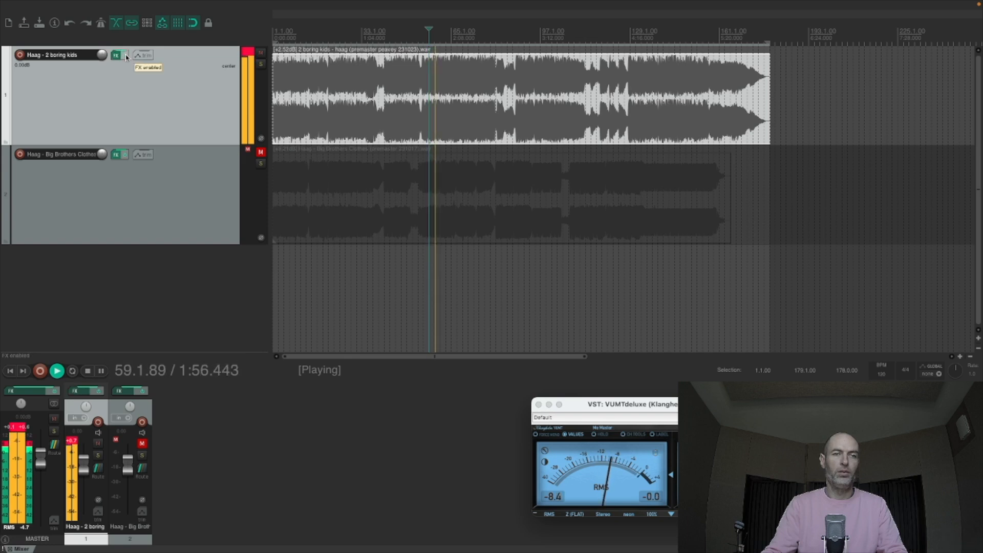
{"action": "key", "text": "space"}
- Reduce EQuilibrium's Mid boost to about 4 dB and its Side cut to about 3.5 dB, then close the effects chain
{"action": "left_click", "coordinate": [117, 56]}
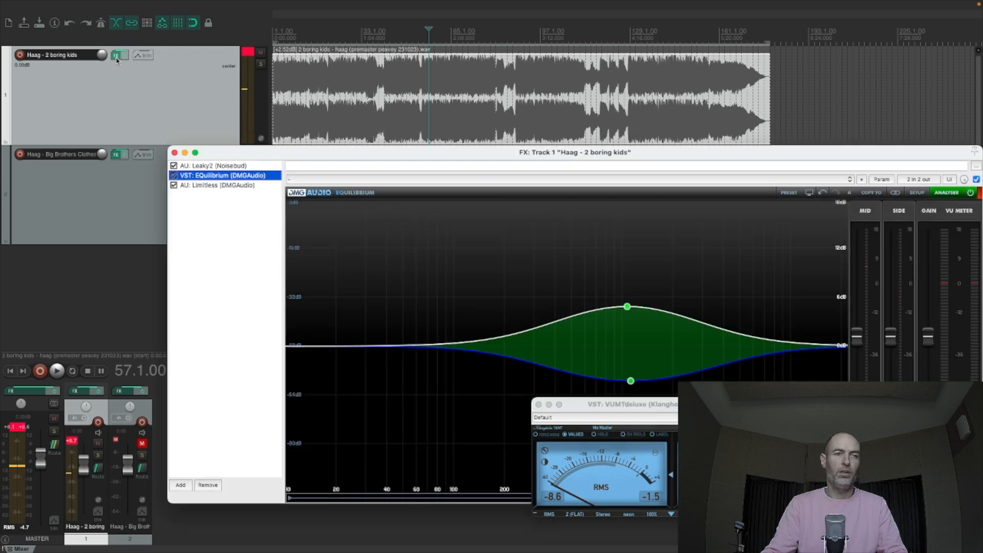
{"action": "left_click_drag", "start_coordinate": [627, 307], "coordinate": [629, 312]}
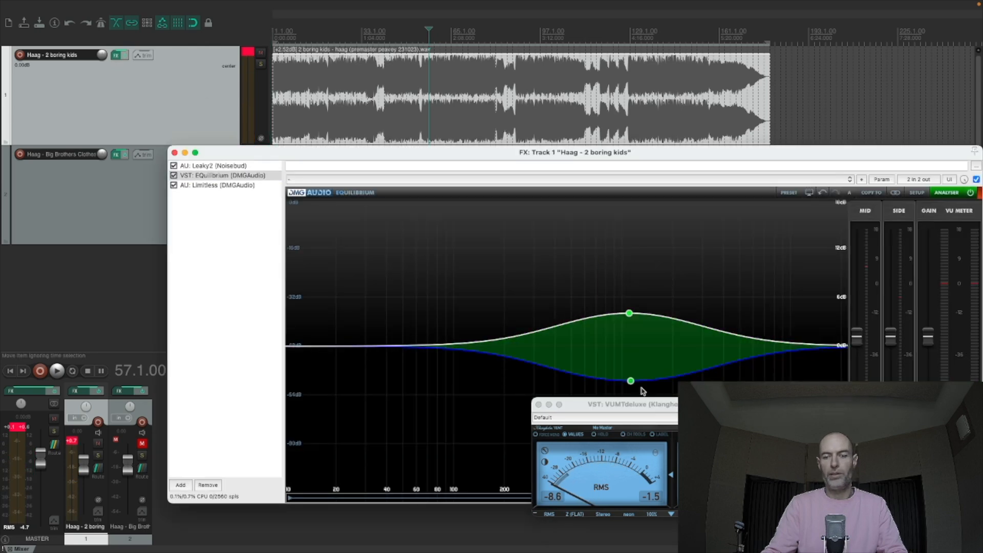
{"action": "left_click_drag", "start_coordinate": [631, 380], "coordinate": [631, 373]}
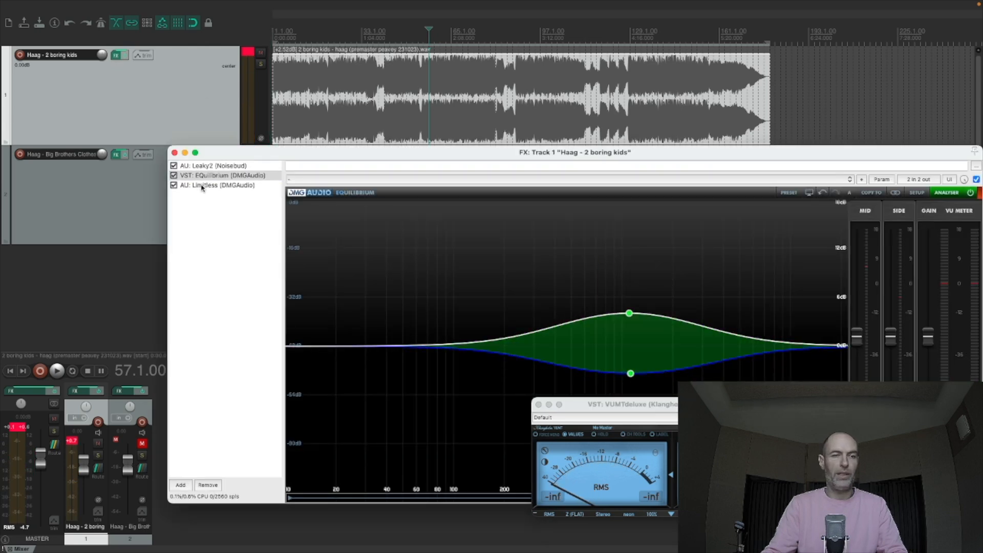
{"action": "left_click", "coordinate": [174, 152]}
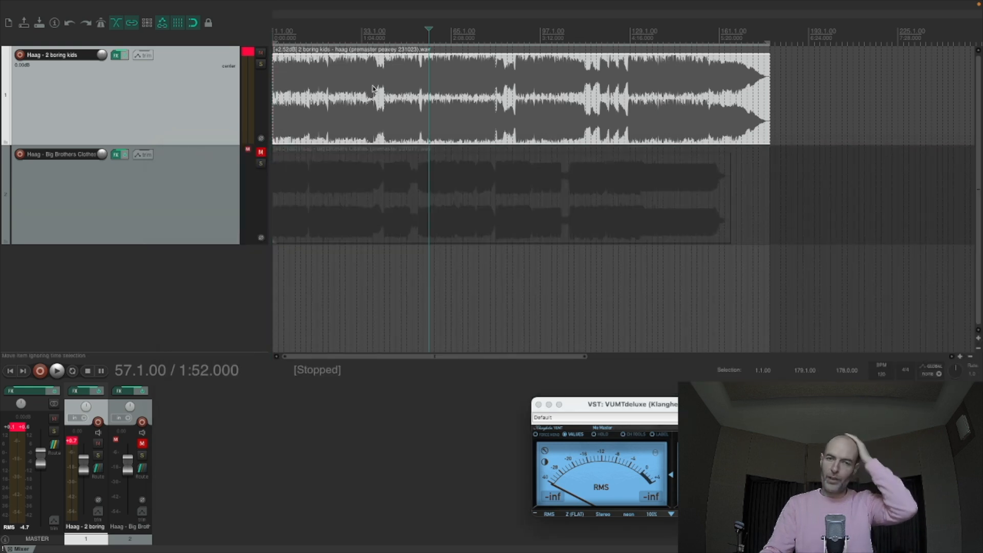
- Clear the first track's clip indicator and replay from 1:52, watching the spectrum in EQuilibrium before closing the effects chain
{"action": "left_click", "coordinate": [249, 53]}
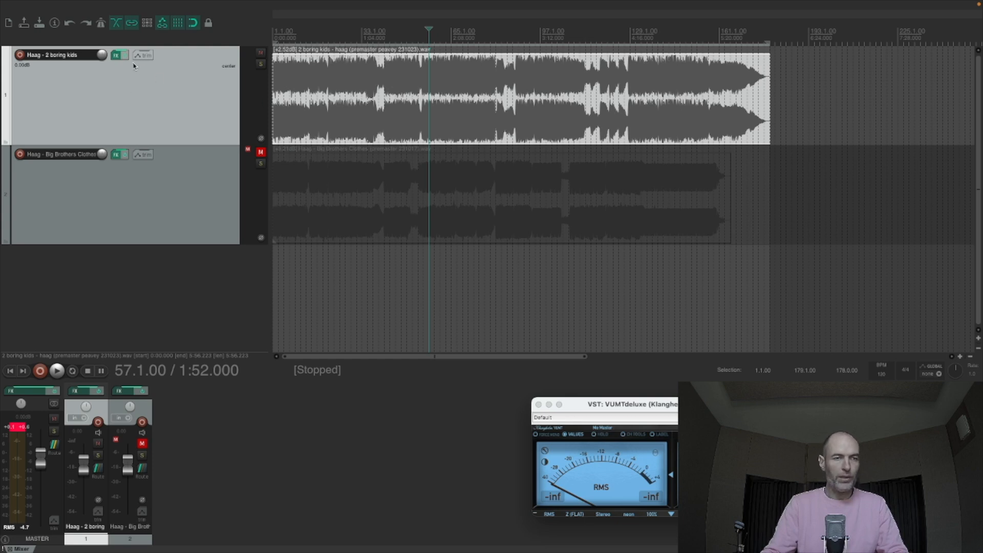
{"action": "key", "text": "space"}
{"action": "scroll", "coordinate": [406, 70], "scroll_direction": "down", "scroll_amount": 1}
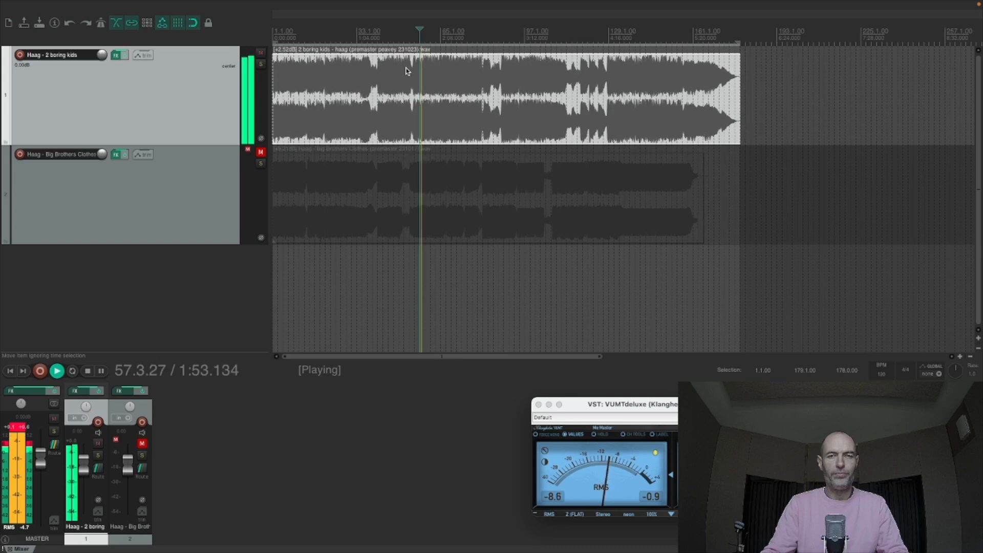
{"action": "left_click", "coordinate": [116, 55]}
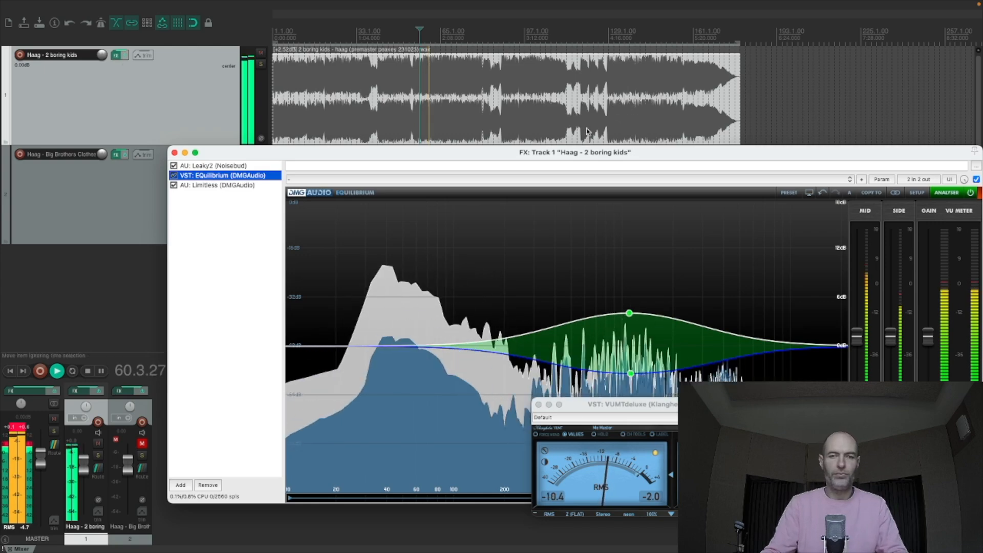
{"action": "left_click_drag", "start_coordinate": [590, 153], "coordinate": [472, 87]}
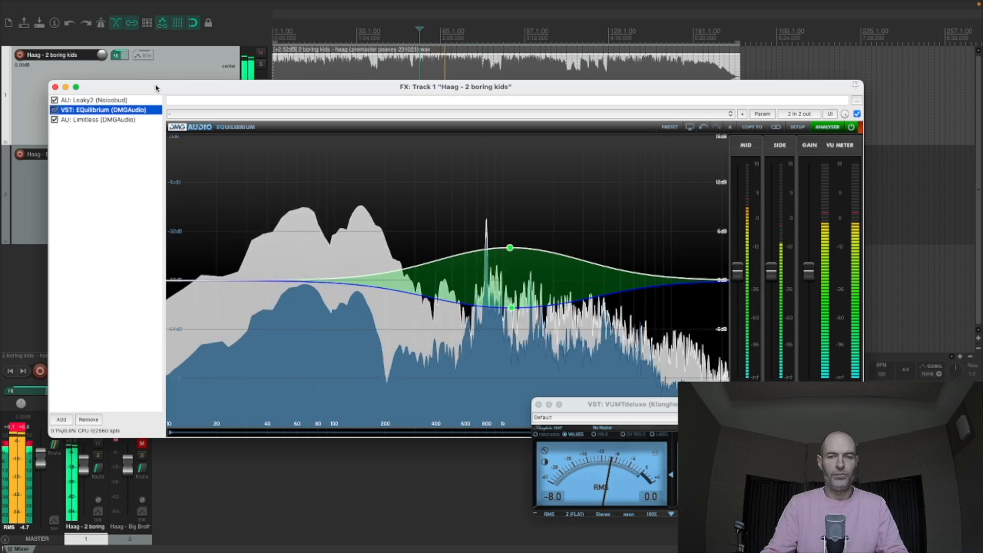
{"action": "left_click", "coordinate": [55, 87]}
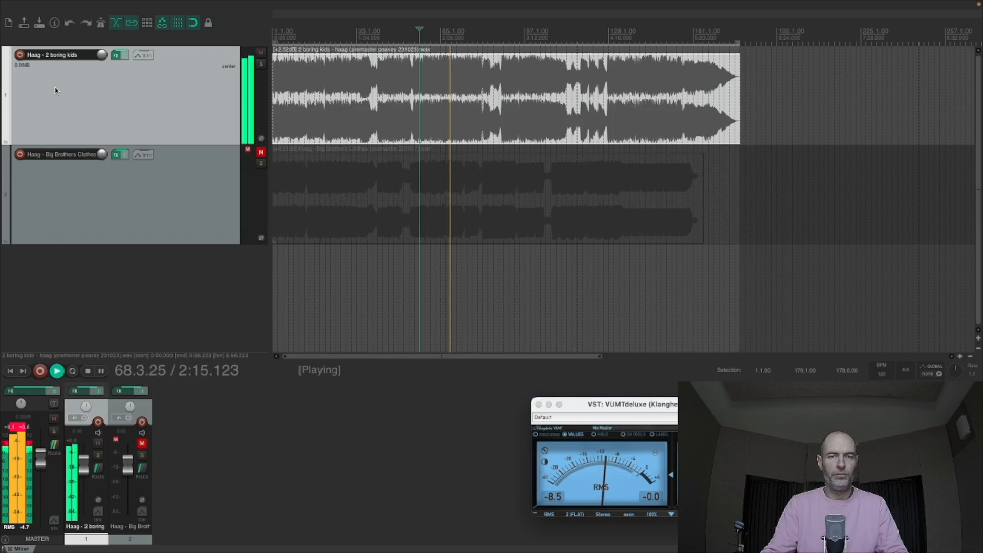
- Reopen the first track's effects, show EQuilibrium in its own window, and close the chain window
{"action": "left_click", "coordinate": [116, 56]}
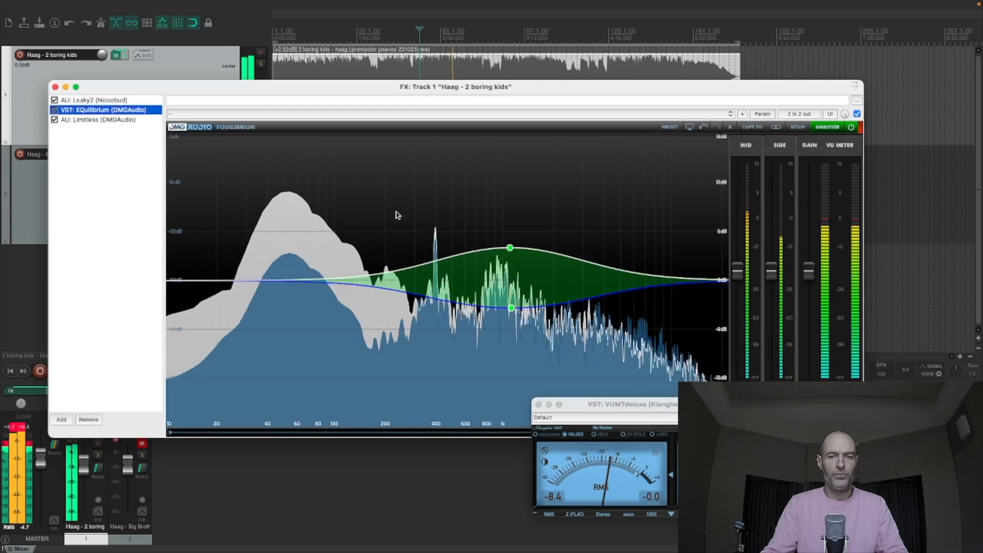
{"action": "double_click", "coordinate": [105, 112]}
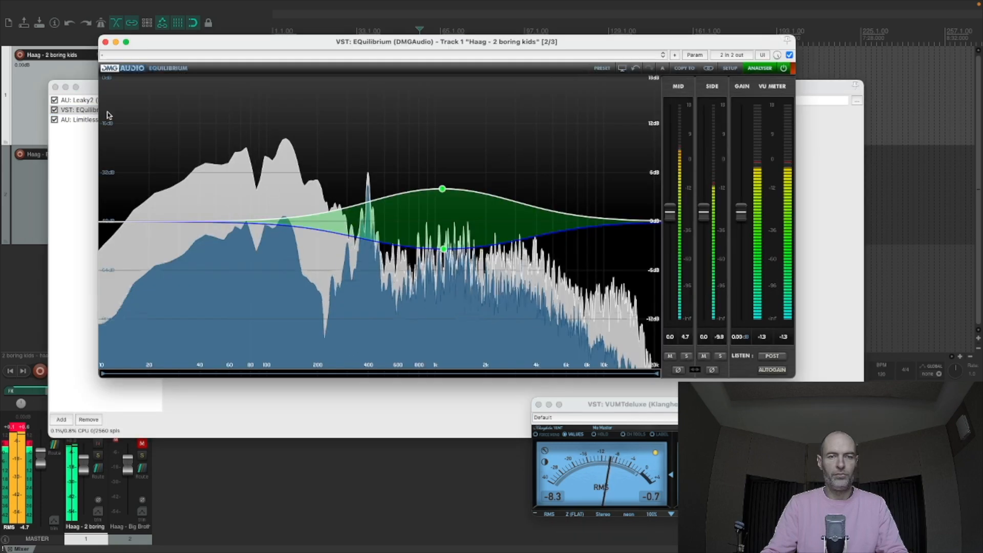
{"action": "left_click", "coordinate": [55, 87]}
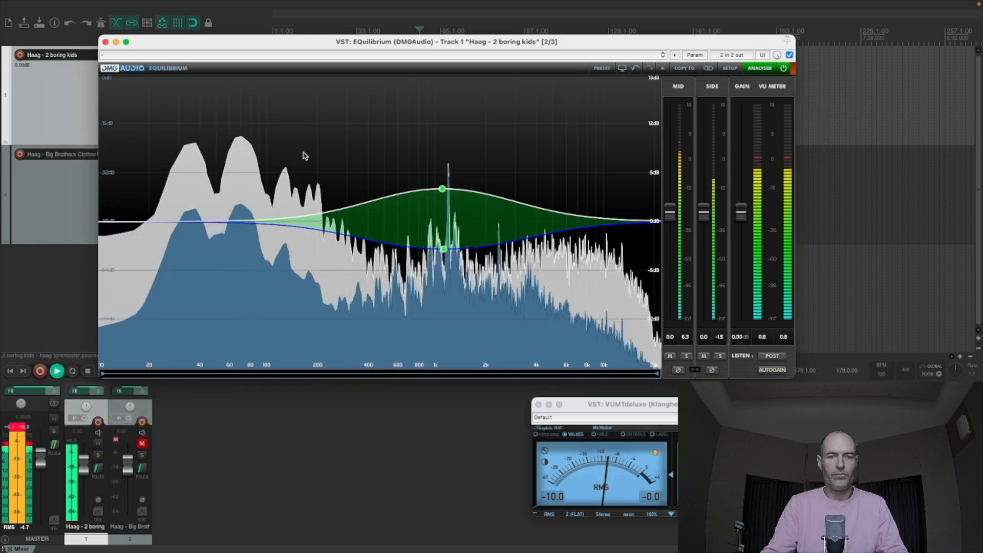
- Stop playback, move the EQuilibrium window clear of the first track's waveform, play the song, and jump to about 2:36
{"action": "key", "text": "space"}
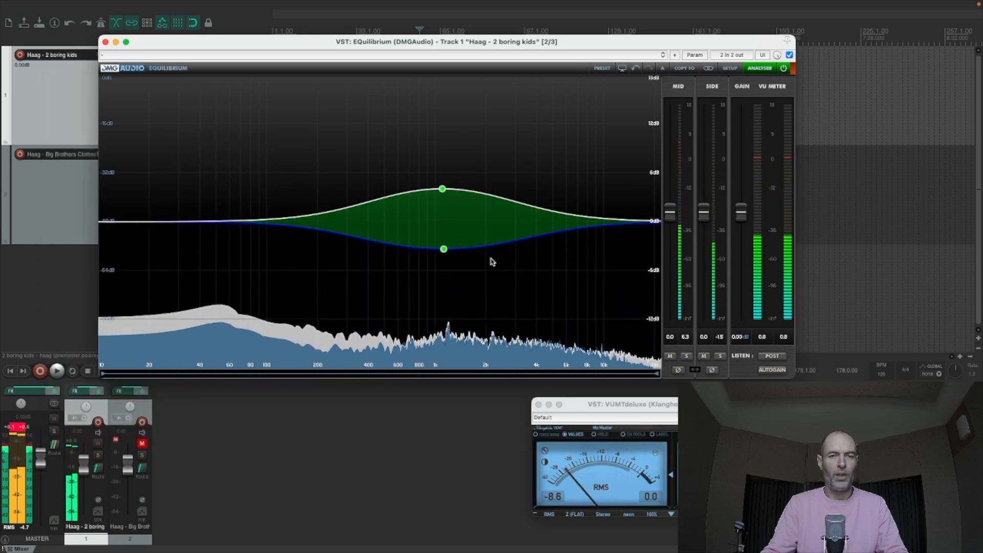
{"action": "mouse_move", "coordinate": [442, 190]}
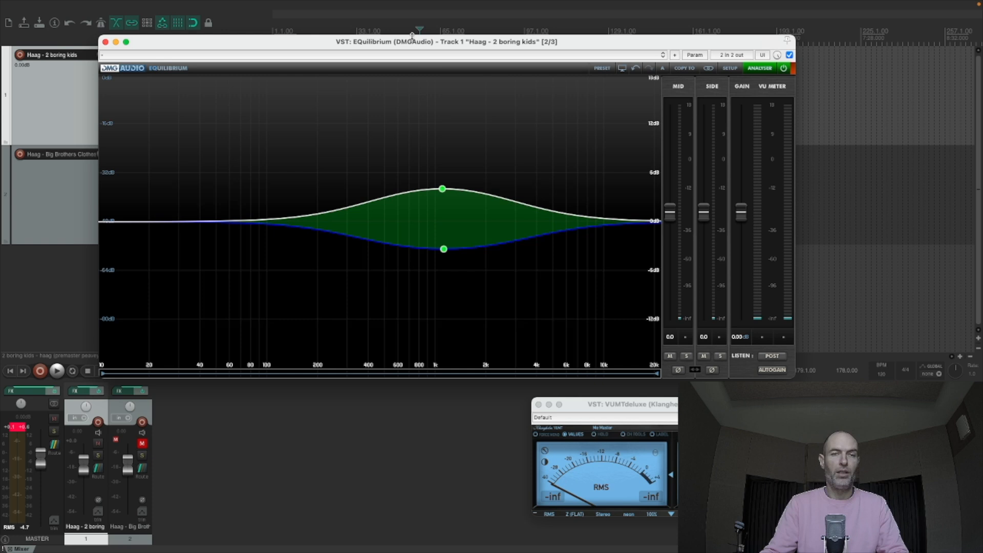
{"action": "left_click_drag", "start_coordinate": [419, 48], "coordinate": [445, 146]}
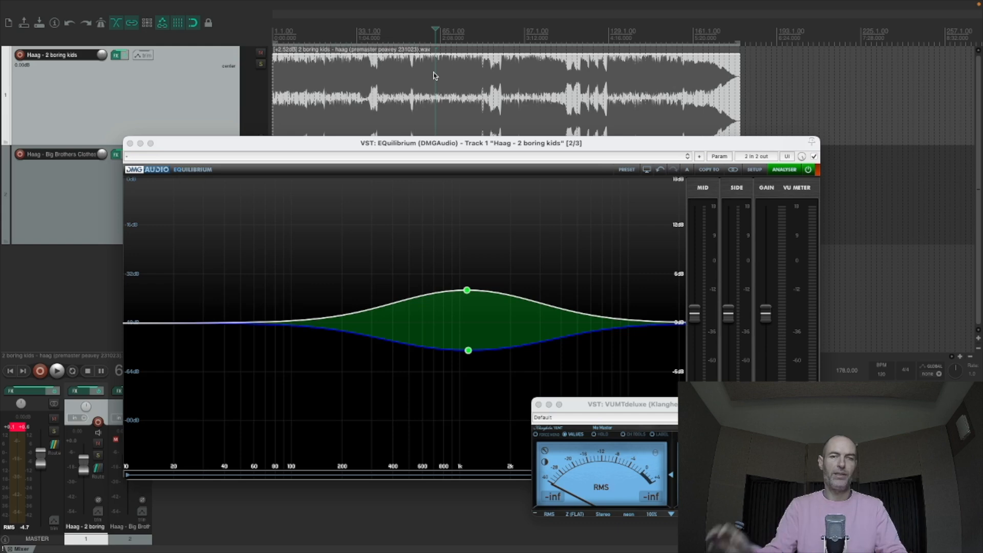
{"action": "key", "text": "space"}
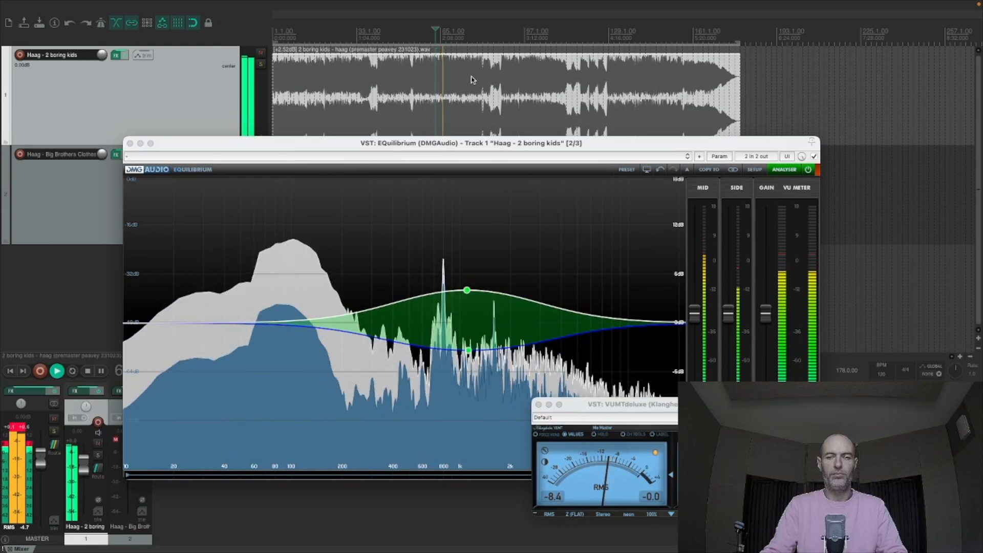
{"action": "left_click", "coordinate": [473, 78]}
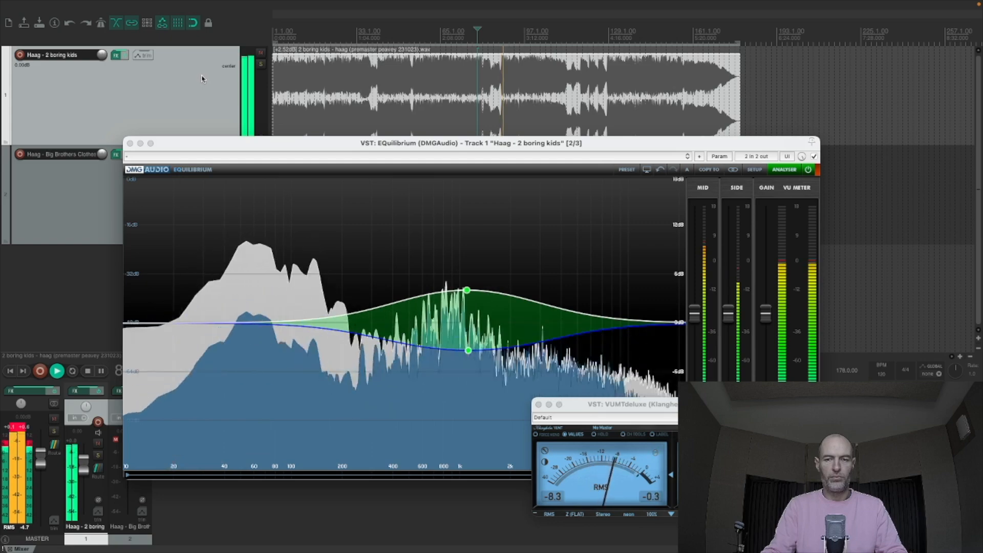
- Jump to the end of the quiet break at about 2:53, stop playback, and examine the transition in the waveform
{"action": "scroll", "coordinate": [515, 85], "scroll_direction": "up", "scroll_amount": 4}
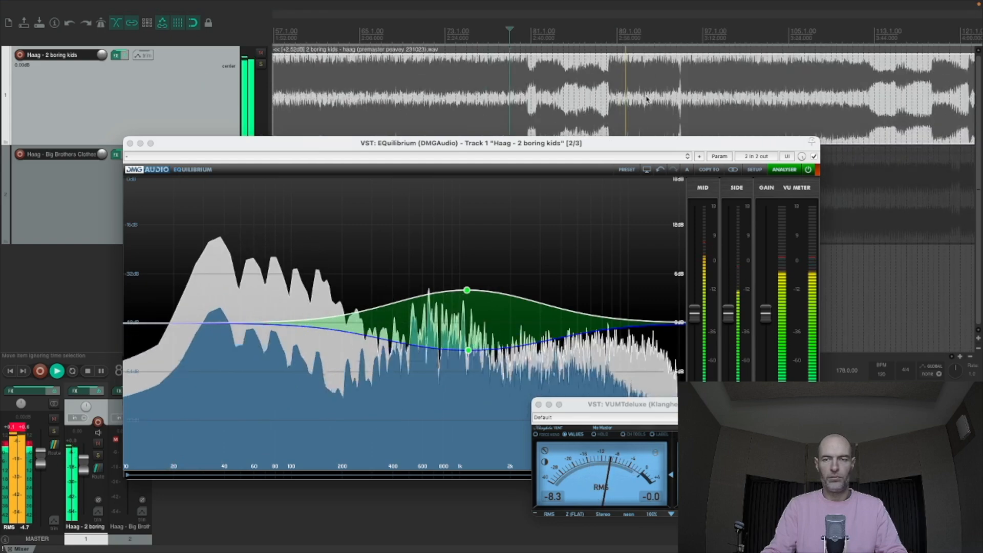
{"action": "scroll", "coordinate": [575, 96], "scroll_direction": "up", "scroll_amount": 2}
{"action": "left_click", "coordinate": [574, 96]}
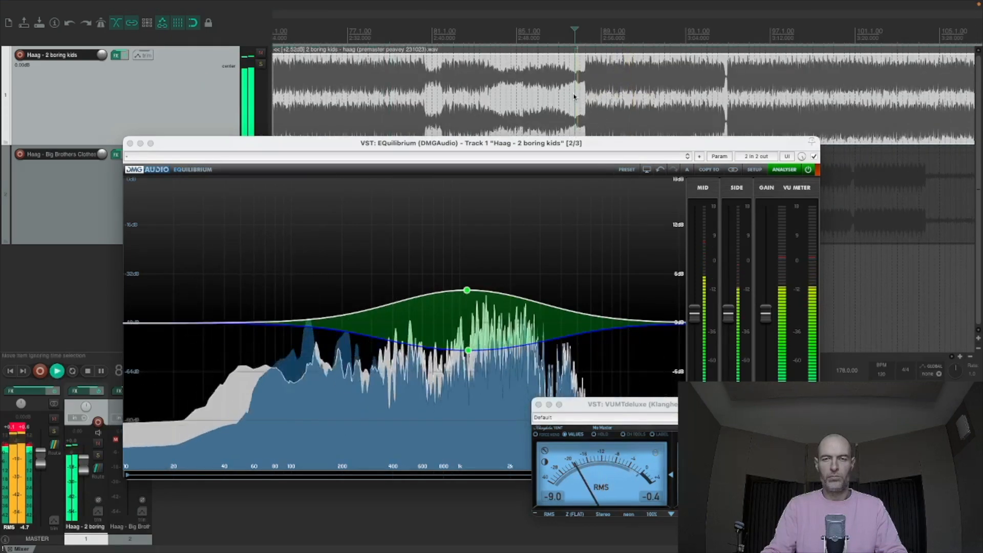
{"action": "key", "text": "space"}
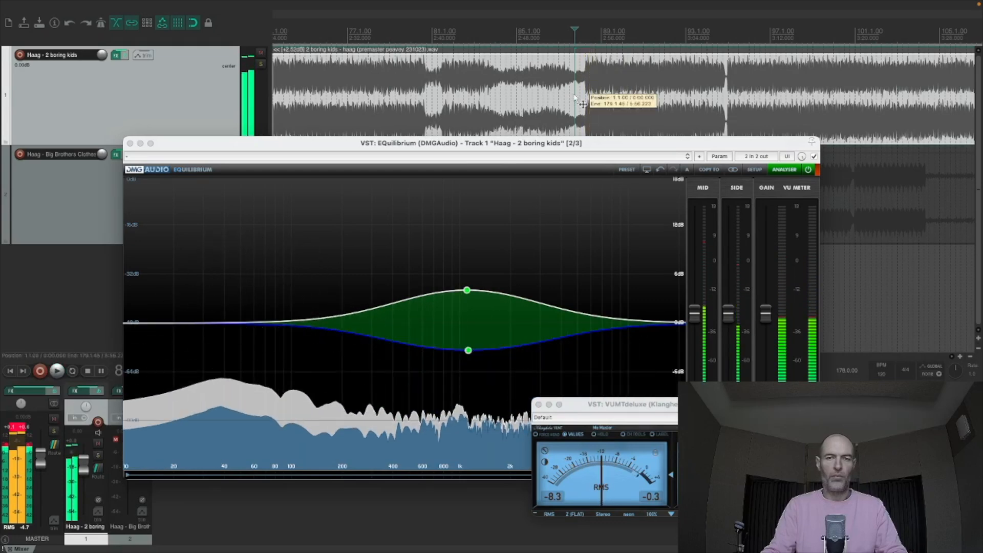
{"action": "scroll", "coordinate": [591, 84], "scroll_direction": "up", "scroll_amount": 3}
{"action": "scroll", "coordinate": [685, 96], "scroll_direction": "up", "scroll_amount": 3}
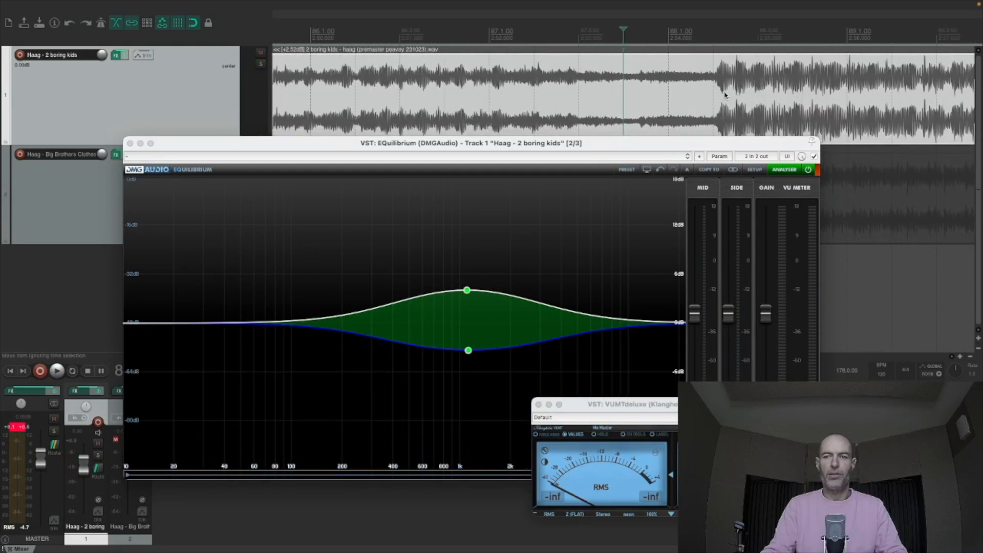
- Audition the transition out of the quiet break twice, starting from about 2:49 each time
{"action": "scroll", "coordinate": [476, 108], "scroll_direction": "down", "scroll_amount": 2}
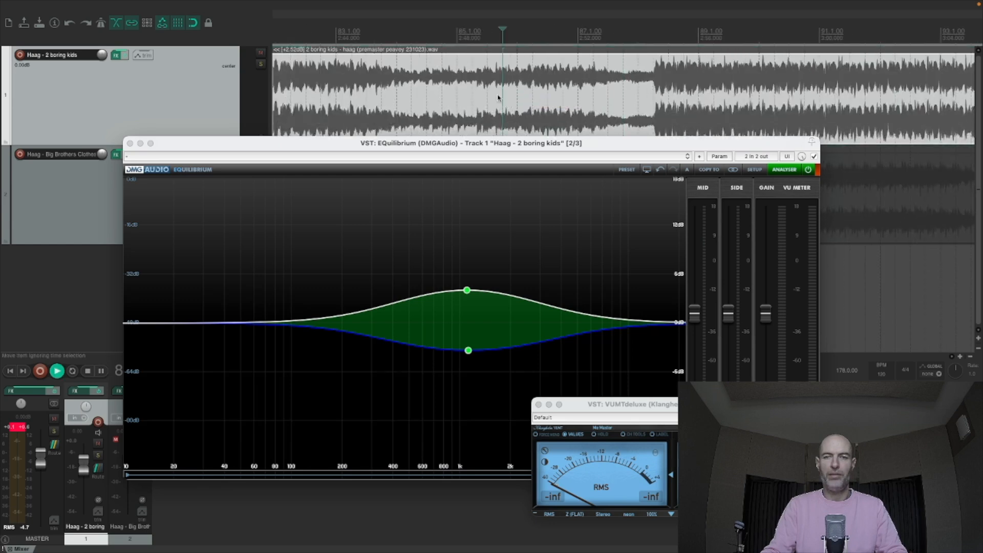
{"action": "key", "text": "space"}
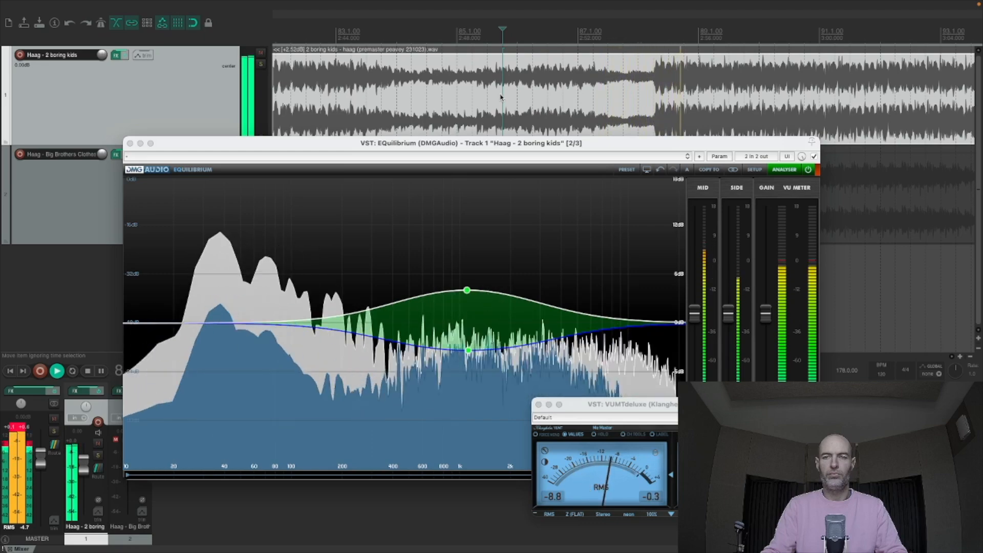
{"action": "scroll", "coordinate": [502, 97], "scroll_direction": "down", "scroll_amount": 3}
{"action": "scroll", "coordinate": [525, 86], "scroll_direction": "down", "scroll_amount": 1}
{"action": "key", "text": "space"}
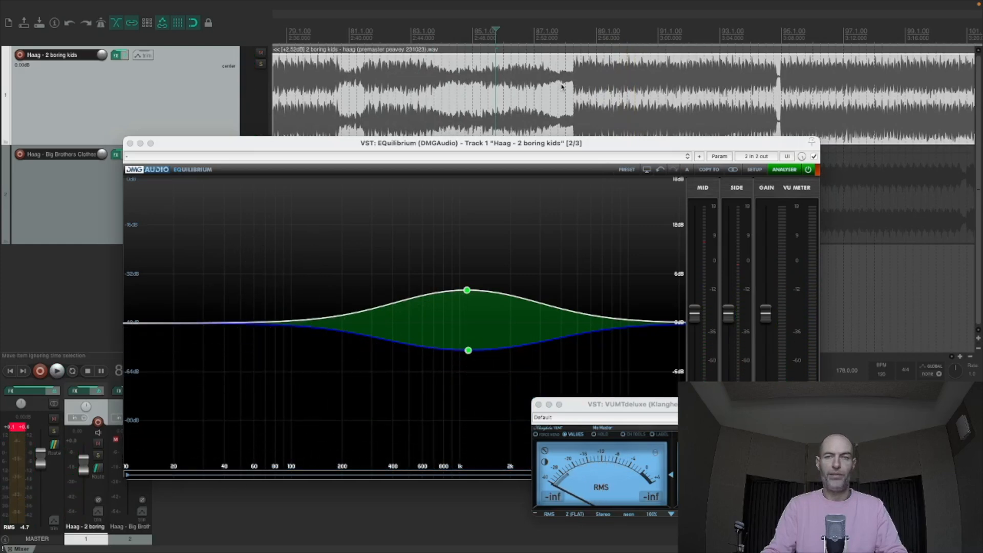
{"action": "scroll", "coordinate": [593, 92], "scroll_direction": "down", "scroll_amount": 3}
{"action": "key", "text": "space"}
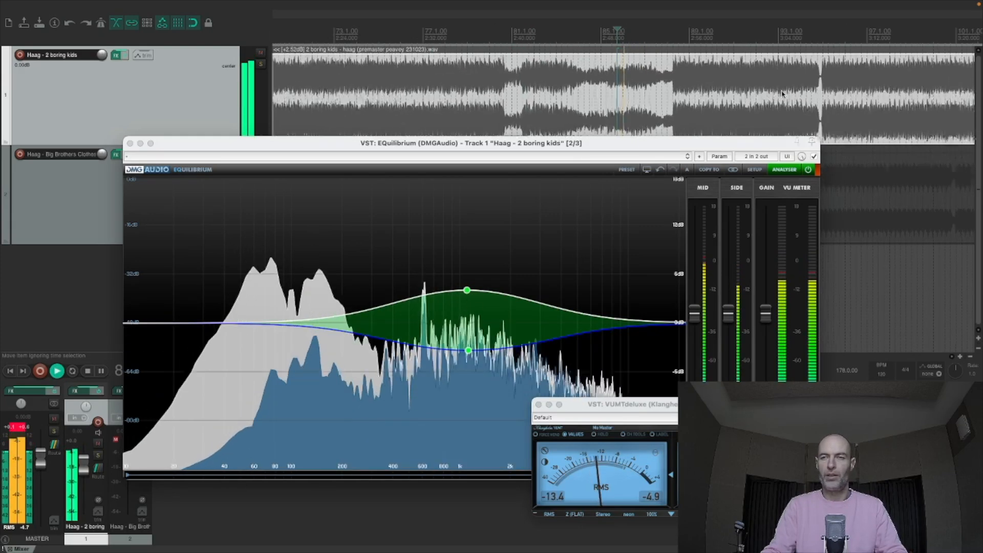
- Play the first track from the short gap at about 3:06, then stop and replay from the same gap
{"action": "left_click", "coordinate": [773, 79]}
{"action": "key", "text": "space"}
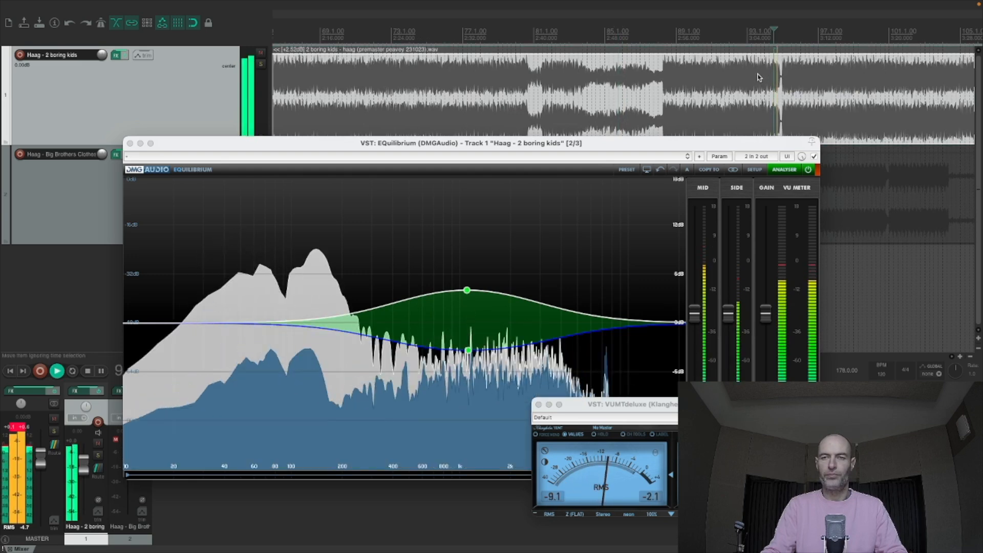
{"action": "scroll", "coordinate": [757, 75], "scroll_direction": "down", "scroll_amount": 1}
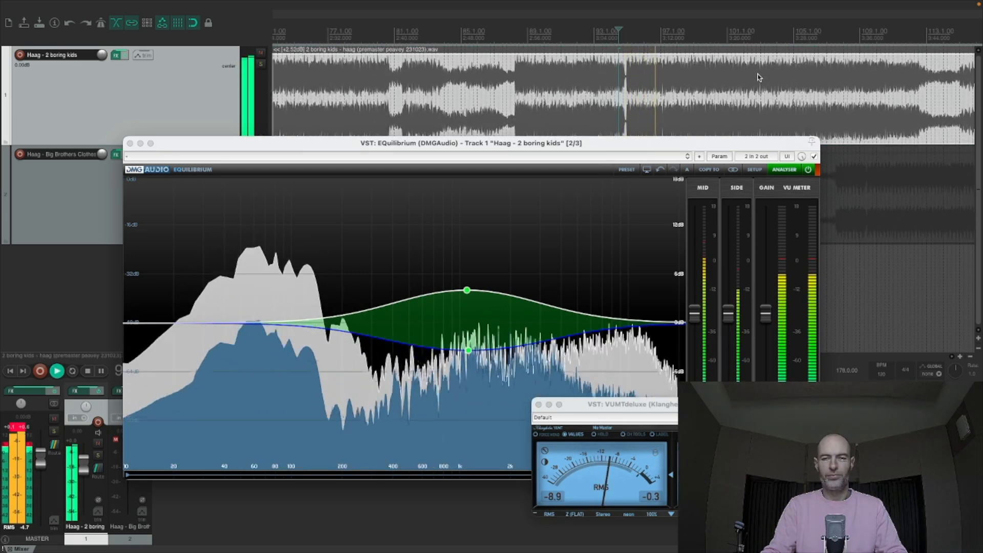
{"action": "key", "text": "space"}
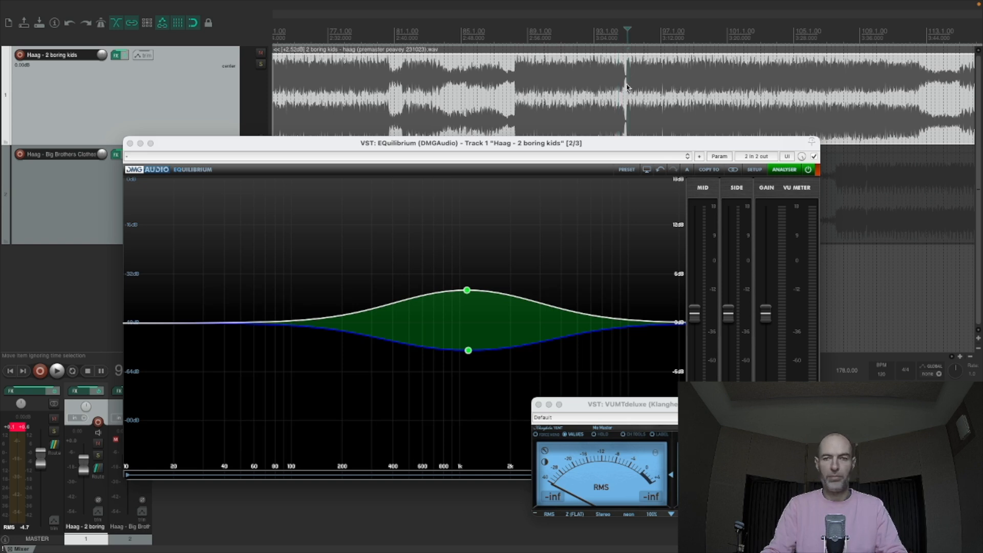
{"action": "key", "text": "space"}
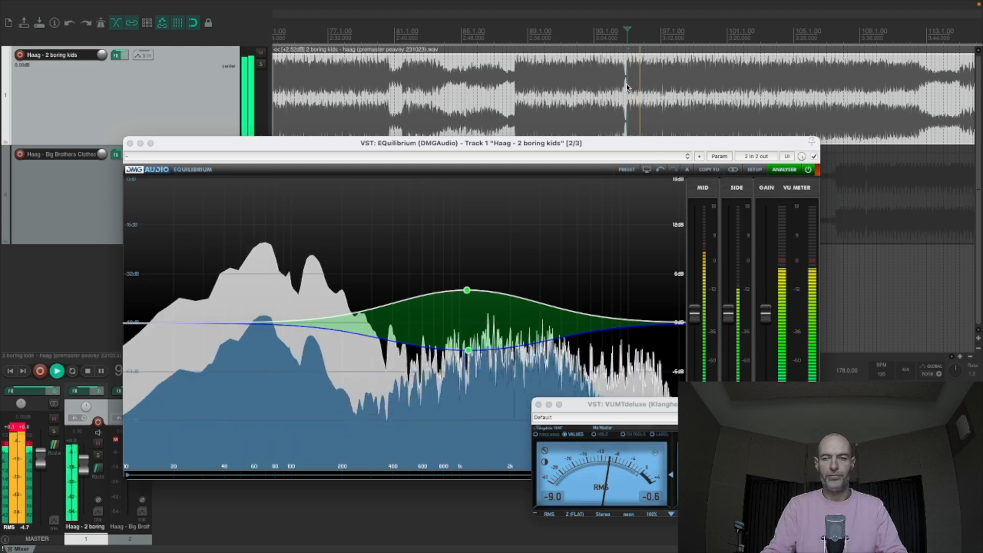
- Move the EQuilibrium window aside and close it, then play the first track from about 3:56
{"action": "left_click_drag", "start_coordinate": [602, 146], "coordinate": [502, 70]}
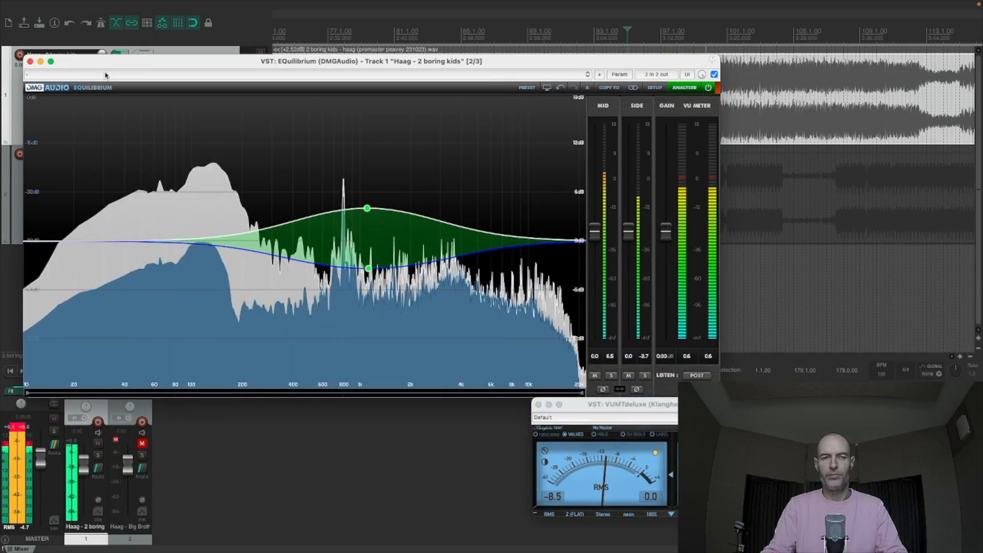
{"action": "left_click", "coordinate": [30, 61]}
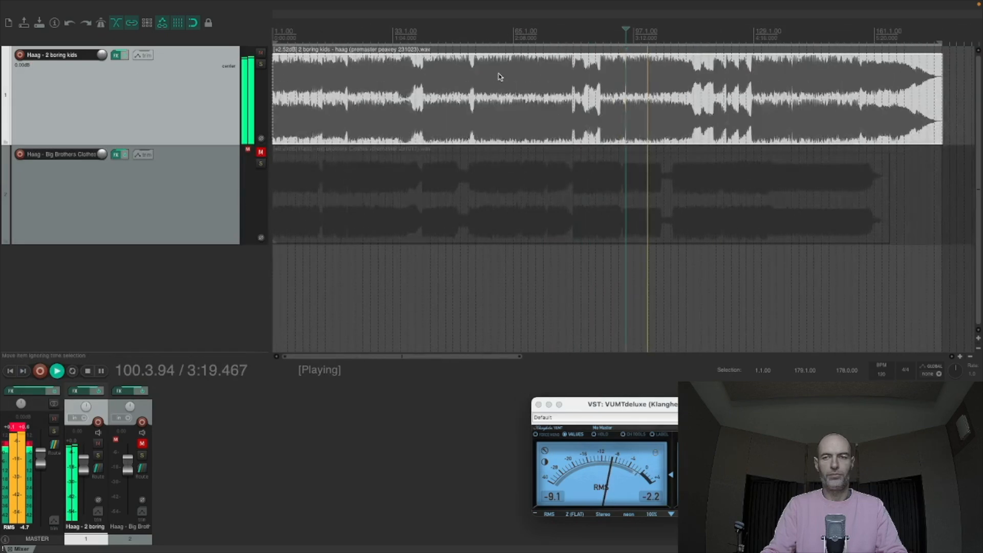
{"action": "scroll", "coordinate": [500, 77], "scroll_direction": "up", "scroll_amount": 1}
{"action": "key", "text": "space"}
{"action": "left_click", "coordinate": [726, 81]}
{"action": "key", "text": "space"}
{"action": "scroll", "coordinate": [727, 80], "scroll_direction": "up", "scroll_amount": 3}
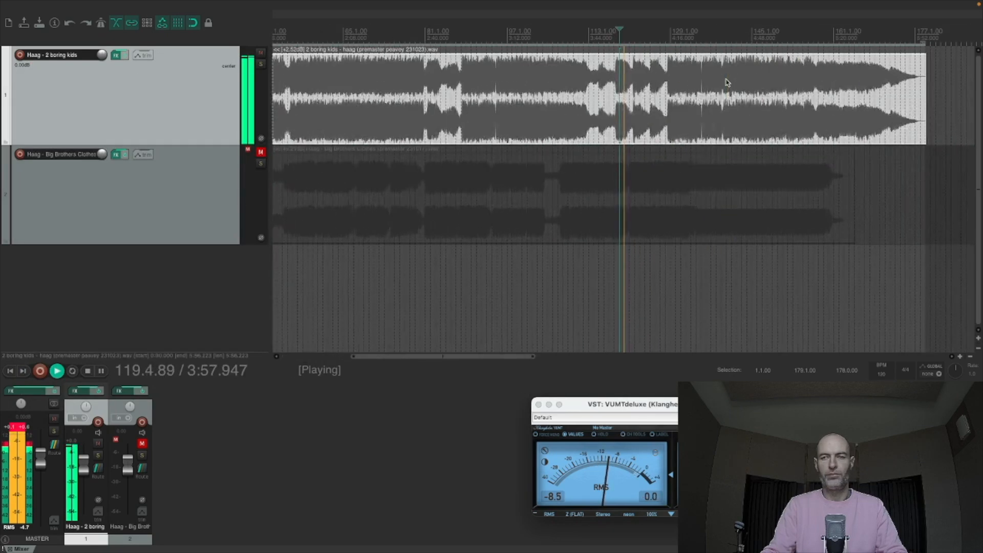
- Audition the first track's final loud section from about 4:16, then jump ahead to 4:46
{"action": "left_click", "coordinate": [671, 77]}
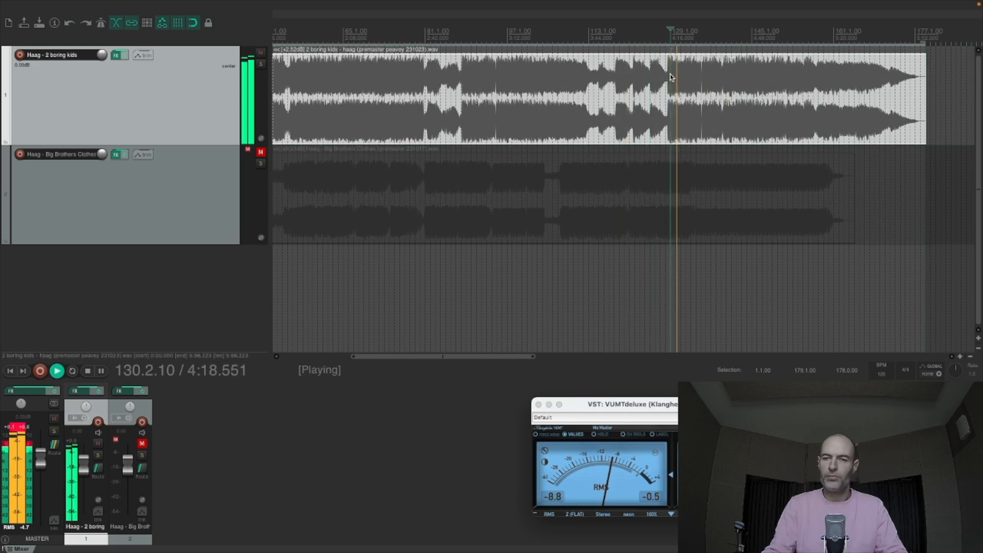
{"action": "scroll", "coordinate": [671, 78], "scroll_direction": "down", "scroll_amount": 3}
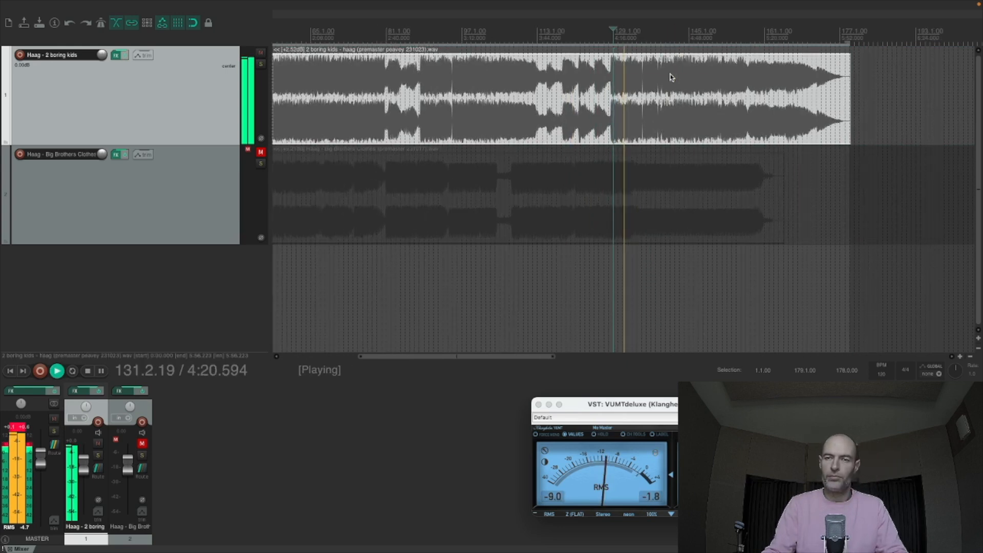
{"action": "scroll", "coordinate": [670, 78], "scroll_direction": "down", "scroll_amount": 4}
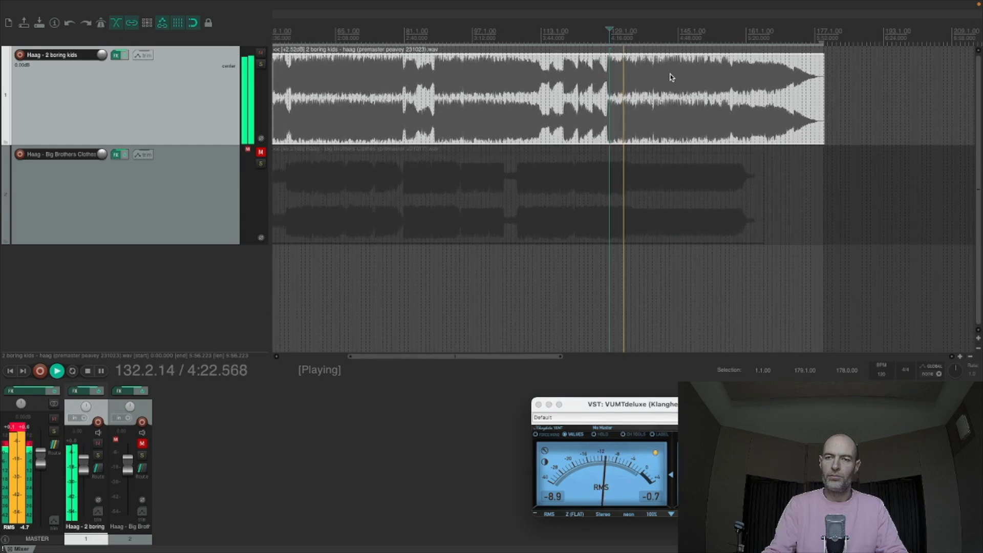
{"action": "left_click", "coordinate": [671, 77]}
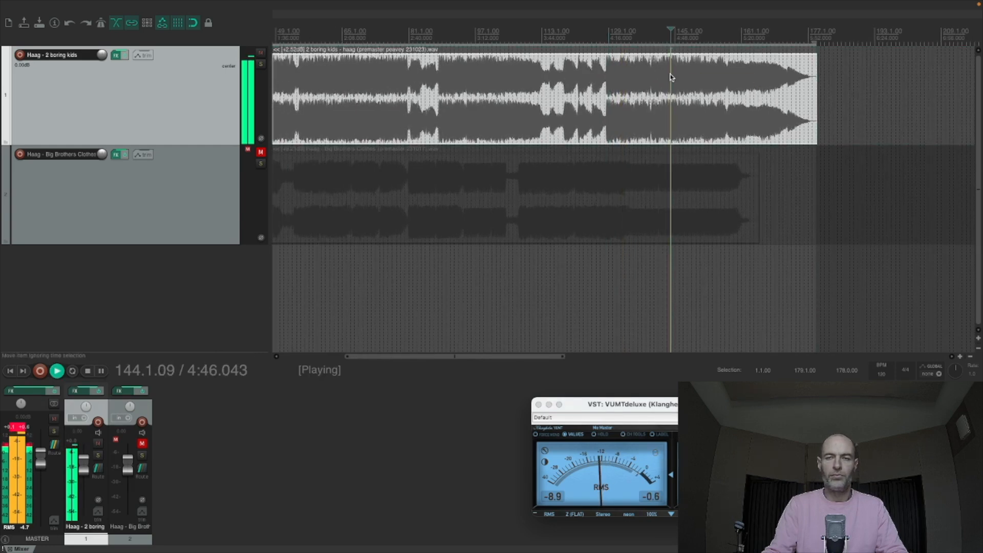
- Bypass and re-enable the first track's effects during playback, then stop and place the edit cursor at 5:00
{"action": "left_click", "coordinate": [126, 55]}
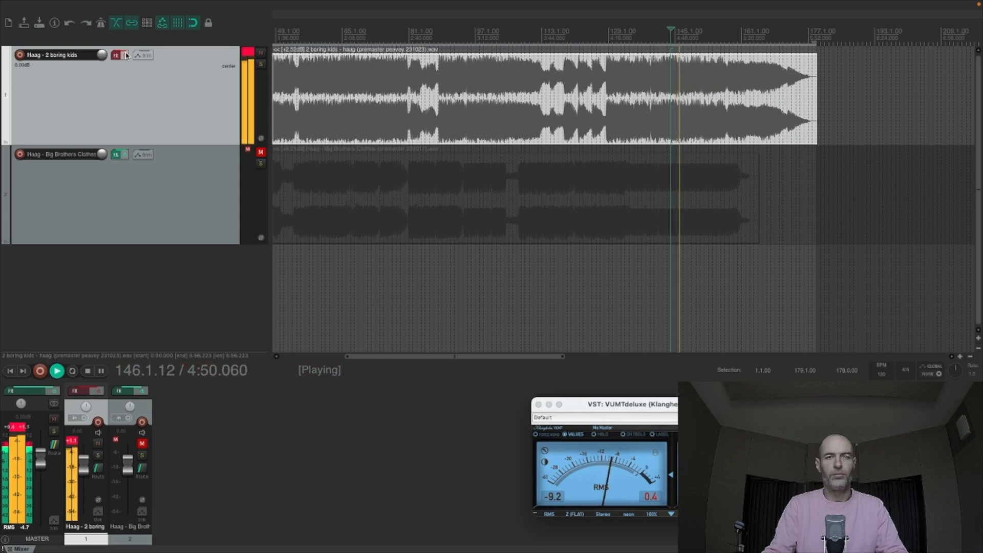
{"action": "left_click", "coordinate": [125, 56]}
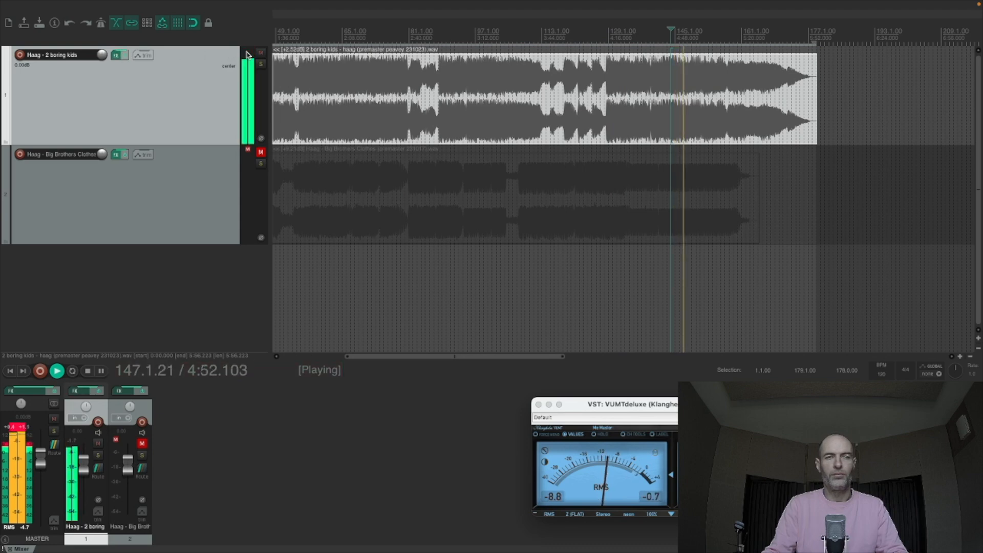
{"action": "scroll", "coordinate": [519, 81], "scroll_direction": "right", "scroll_amount": 3}
{"action": "scroll", "coordinate": [519, 81], "scroll_direction": "down", "scroll_amount": 2}
{"action": "key", "text": "space"}
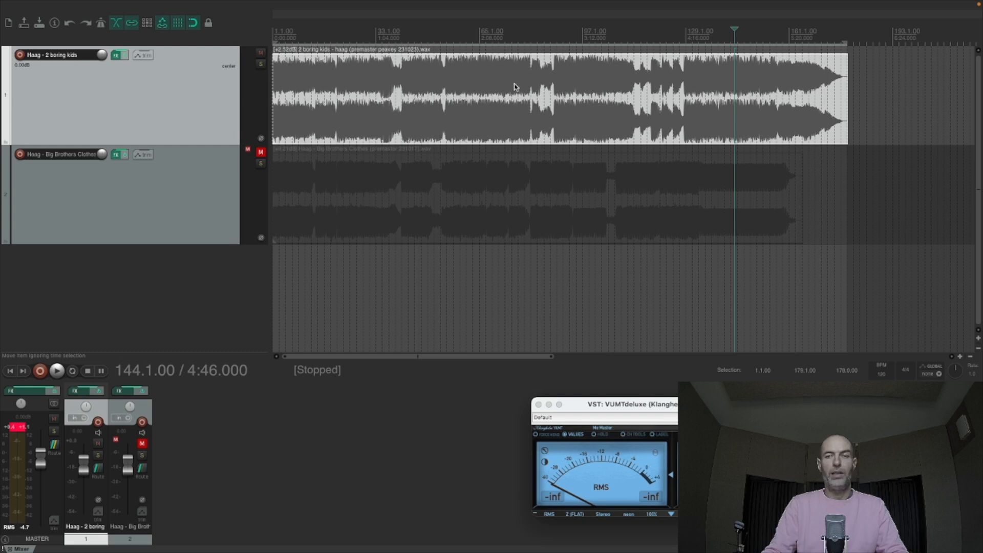
{"action": "scroll", "coordinate": [516, 88], "scroll_direction": "down", "scroll_amount": 1}
{"action": "scroll", "coordinate": [516, 88], "scroll_direction": "down", "scroll_amount": 3}
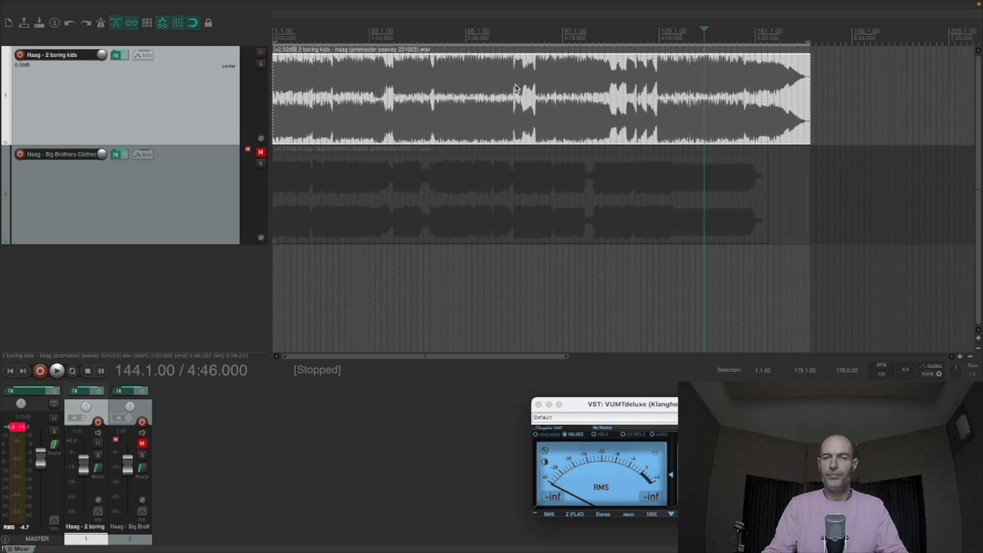
{"action": "left_click", "coordinate": [703, 75]}
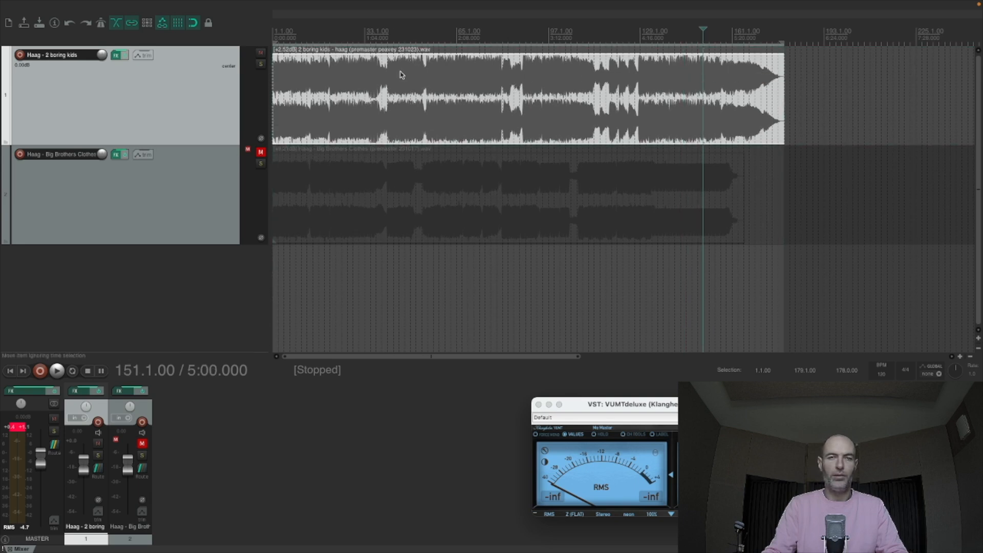
- Mute the 2 boring kids track, unmute the Big Brothers Clothes track, and select its audio item
{"action": "left_click", "coordinate": [260, 54]}
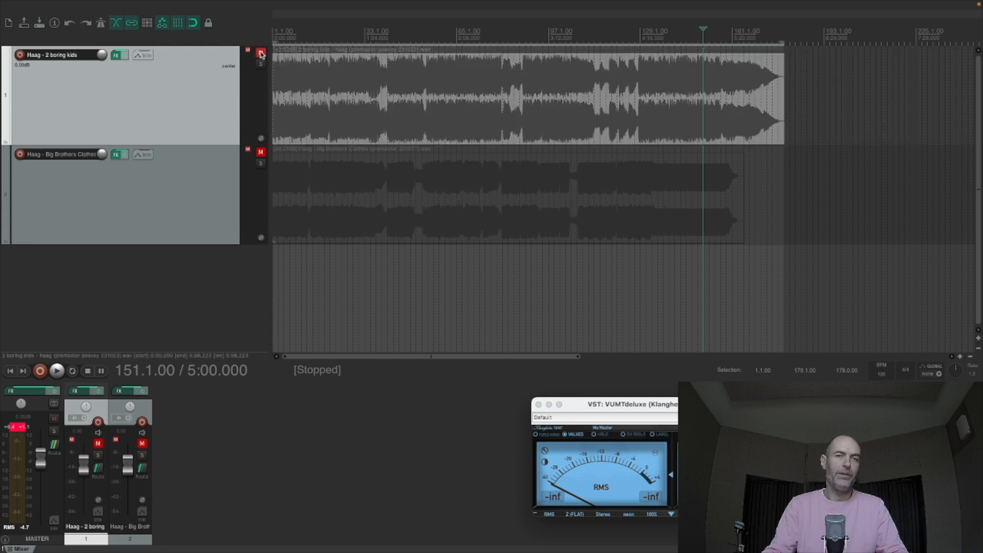
{"action": "left_click", "coordinate": [260, 153]}
{"action": "left_click", "coordinate": [394, 184]}
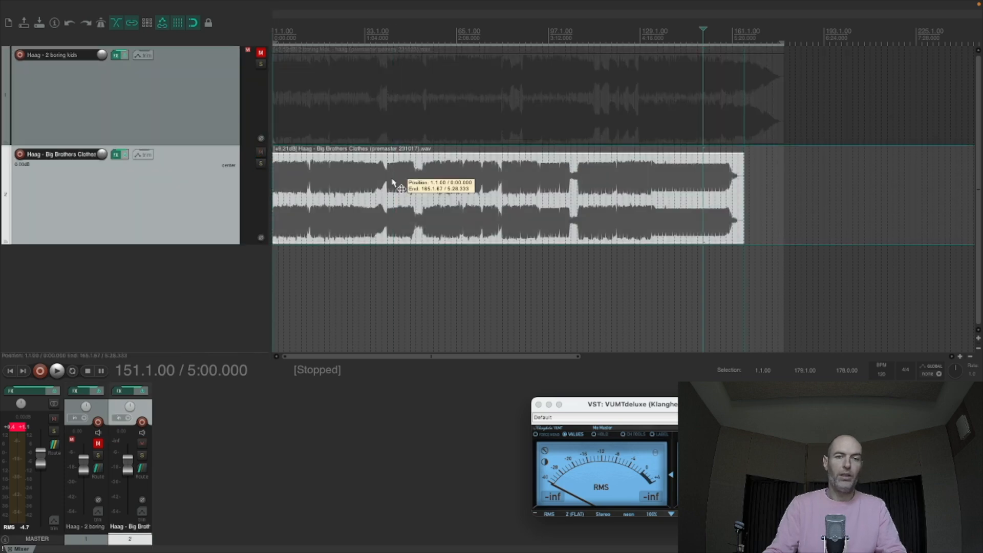
- Return to the start of the project and play Big Brothers Clothes from 0:00
{"action": "key", "text": "Home"}
{"action": "scroll", "coordinate": [339, 177], "scroll_direction": "up", "scroll_amount": 8}
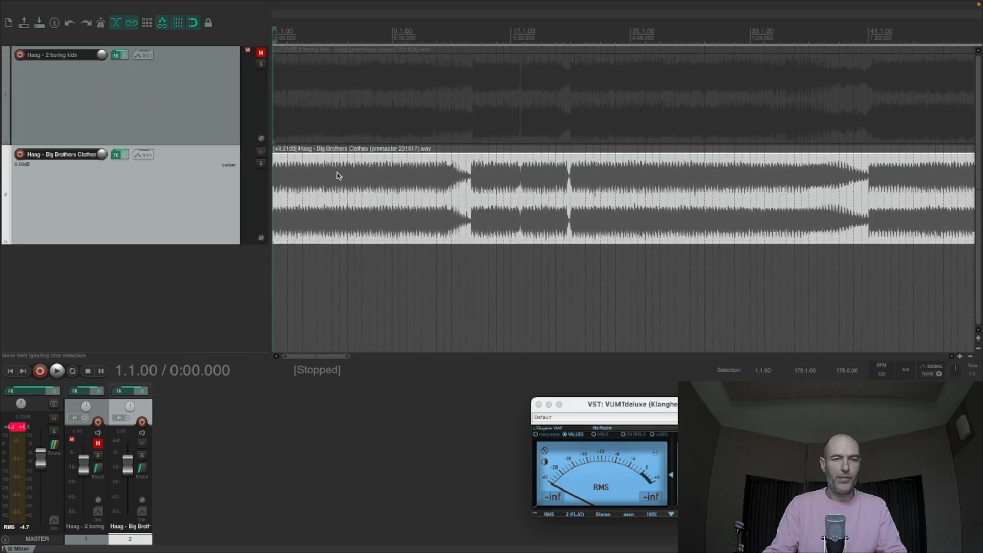
{"action": "scroll", "coordinate": [338, 175], "scroll_direction": "up", "scroll_amount": 6}
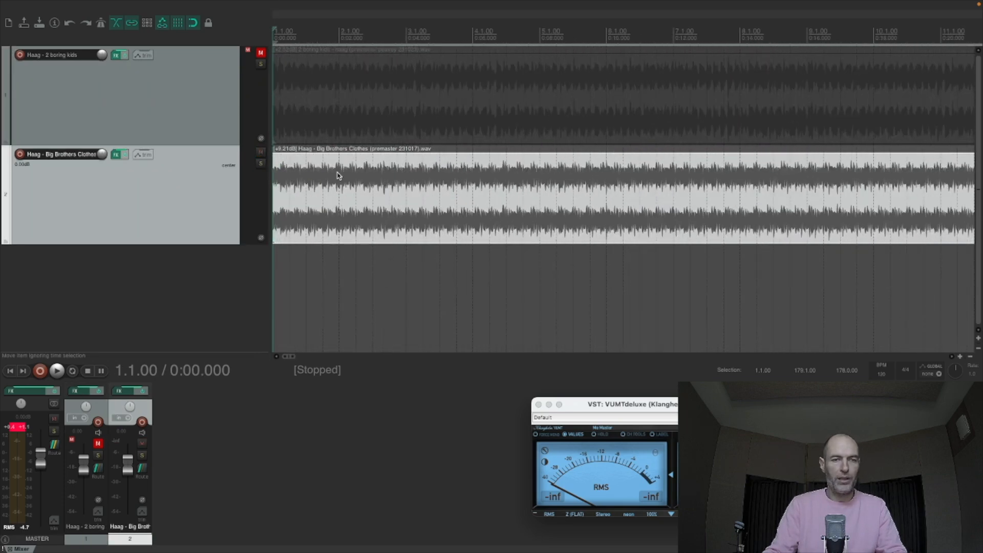
{"action": "scroll", "coordinate": [338, 175], "scroll_direction": "down", "scroll_amount": 8}
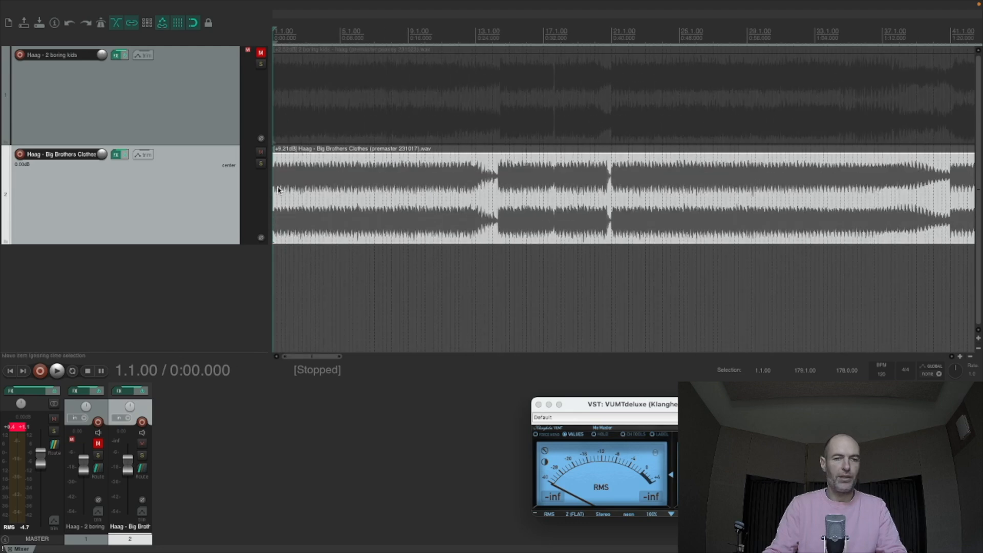
{"action": "key", "text": "space"}
{"action": "scroll", "coordinate": [276, 189], "scroll_direction": "down", "scroll_amount": 3}
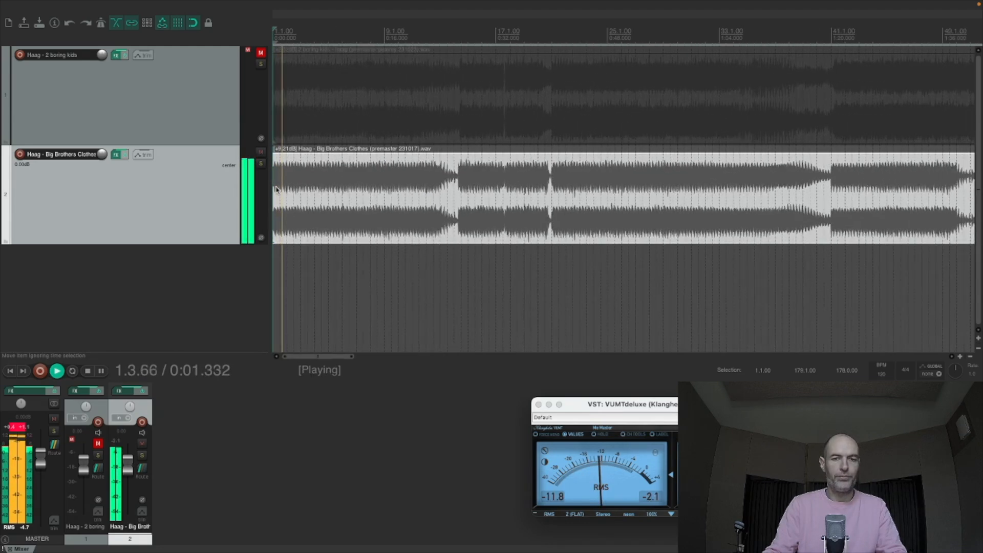
- Open the Big Brothers Clothes track's EQuilibrium in its own window, close the effects chain, and position the EQ clear of the waveform
{"action": "scroll", "coordinate": [276, 189], "scroll_direction": "down", "scroll_amount": 4}
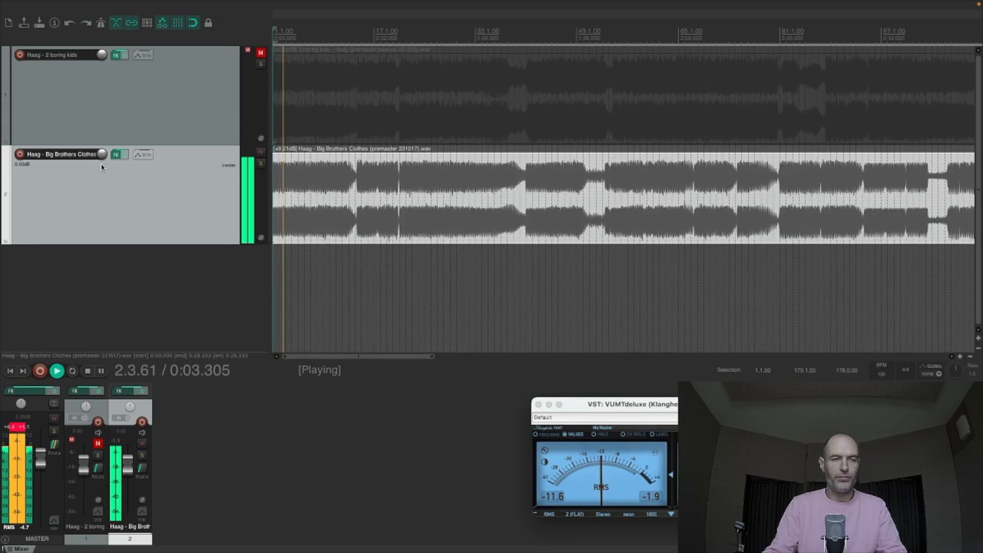
{"action": "left_click", "coordinate": [119, 157]}
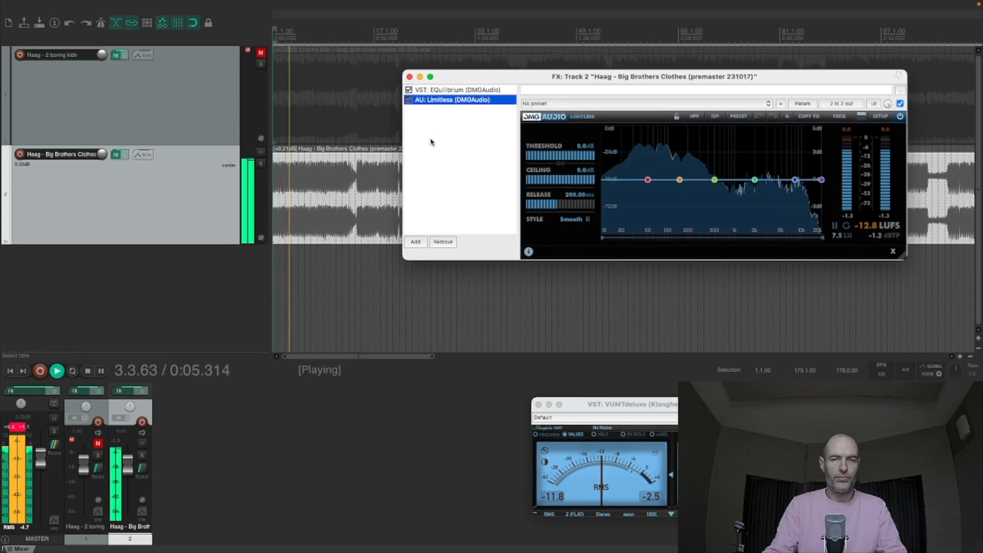
{"action": "left_click", "coordinate": [437, 91]}
{"action": "double_click", "coordinate": [437, 92]}
{"action": "left_click", "coordinate": [409, 76]}
{"action": "left_click_drag", "start_coordinate": [512, 98], "coordinate": [361, 68]}
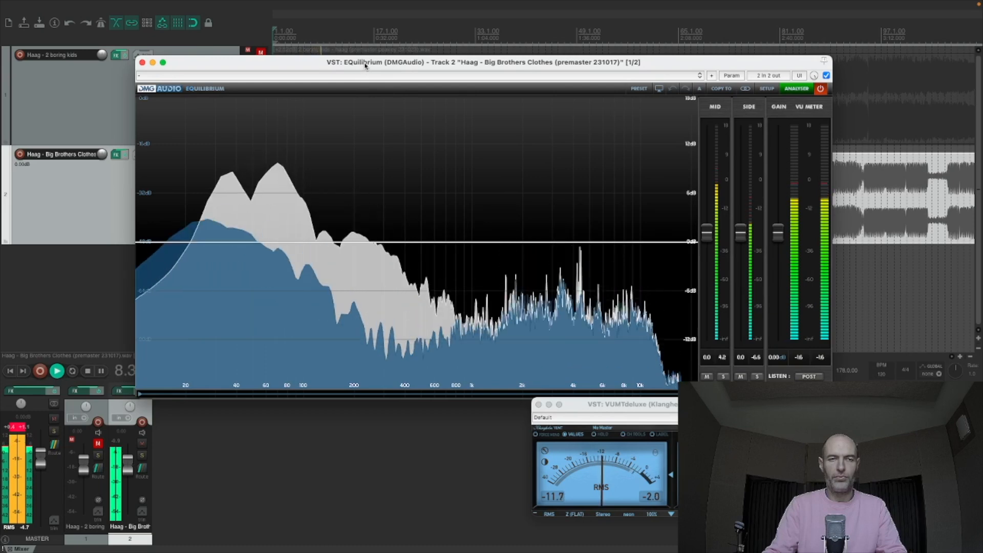
{"action": "left_click_drag", "start_coordinate": [364, 65], "coordinate": [240, 221]}
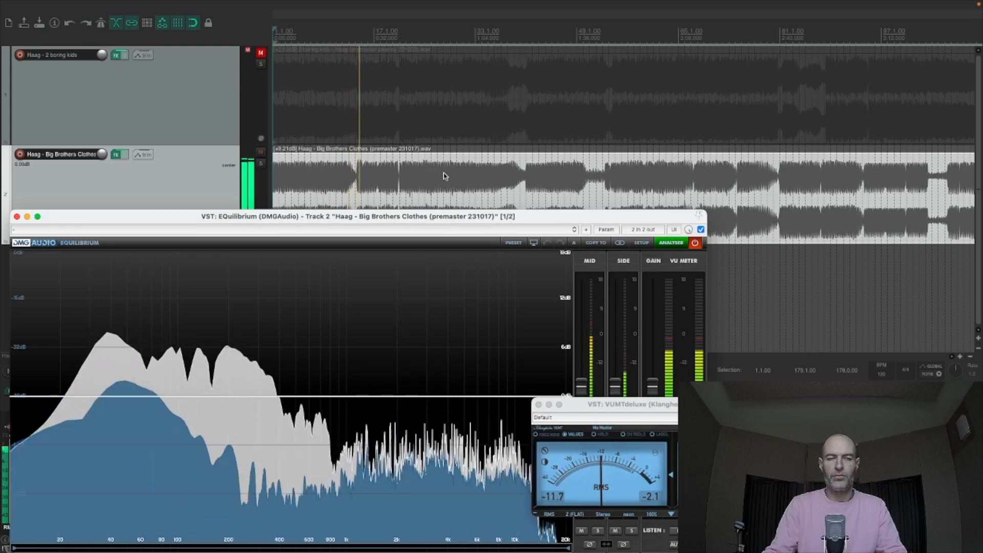
- Audition Big Brothers Clothes from midway through its second section and from 1:32, and close the track's EQuilibrium window
{"action": "left_click", "coordinate": [438, 179]}
{"action": "left_click", "coordinate": [563, 178]}
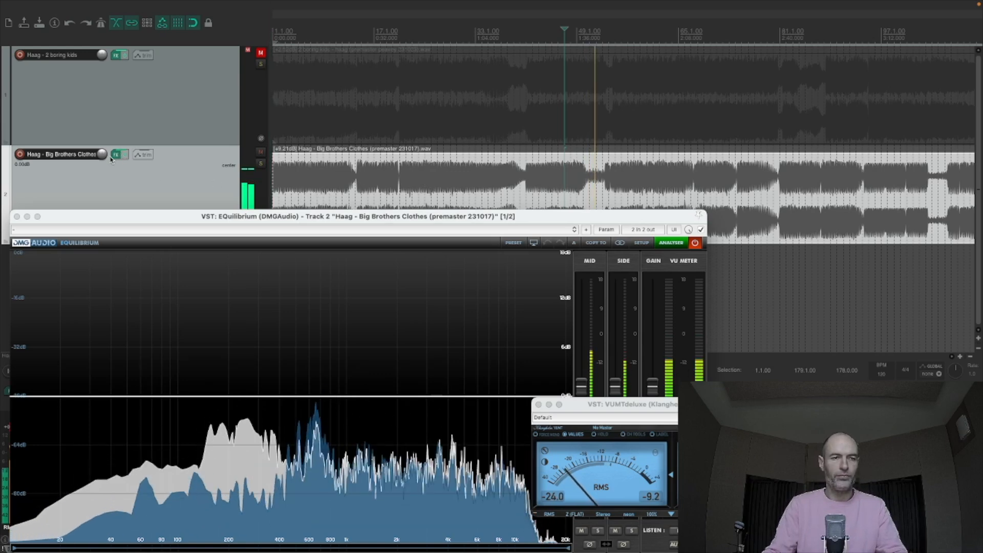
{"action": "left_click", "coordinate": [17, 217]}
- Examine the song's spectrum in the master track's floating EQuilibrium, stop playback, and close the window
{"action": "left_click", "coordinate": [40, 391]}
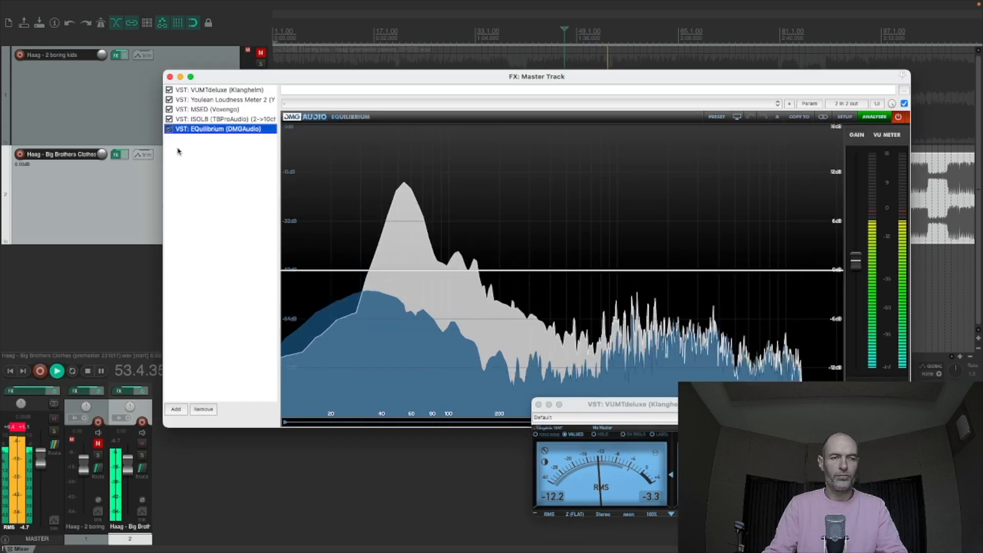
{"action": "double_click", "coordinate": [199, 128]}
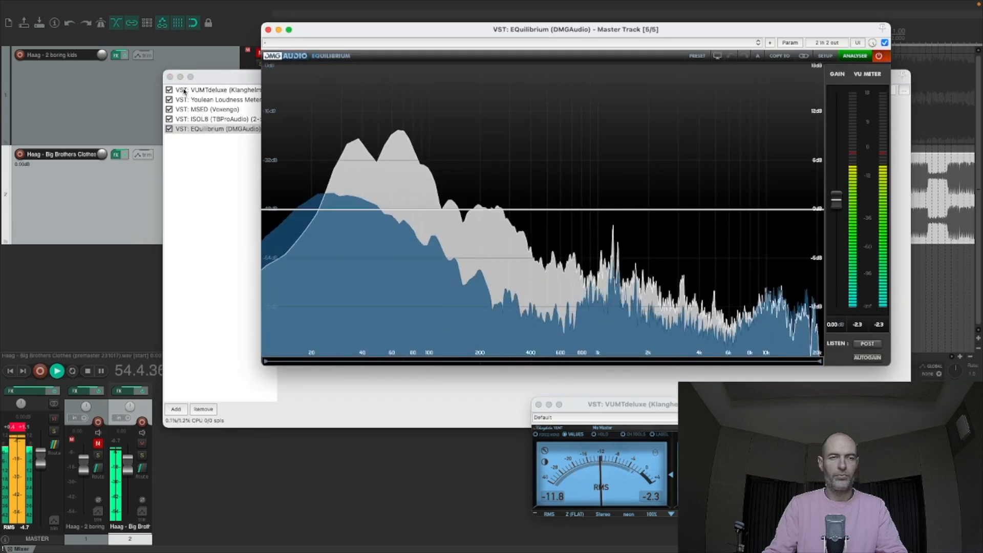
{"action": "left_click", "coordinate": [170, 76]}
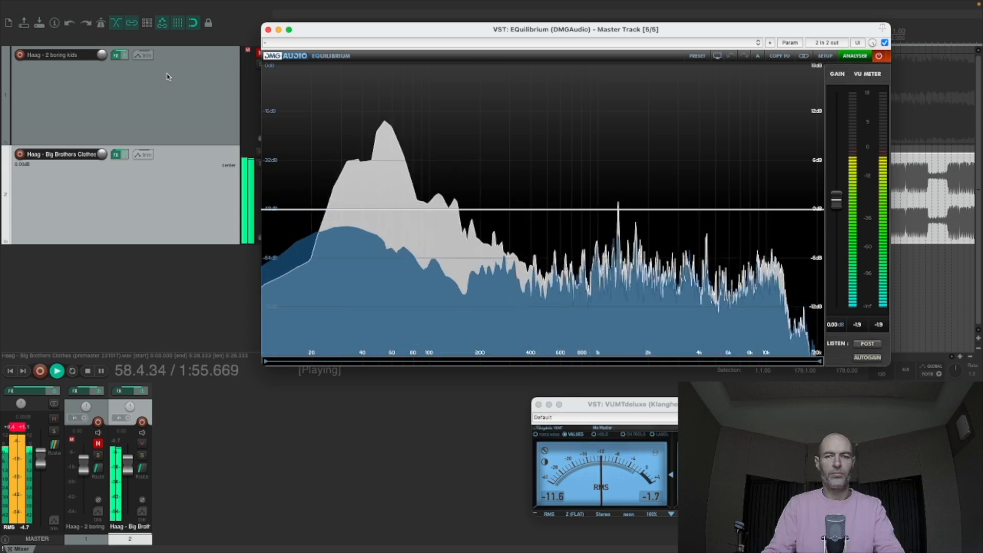
{"action": "key", "text": "space"}
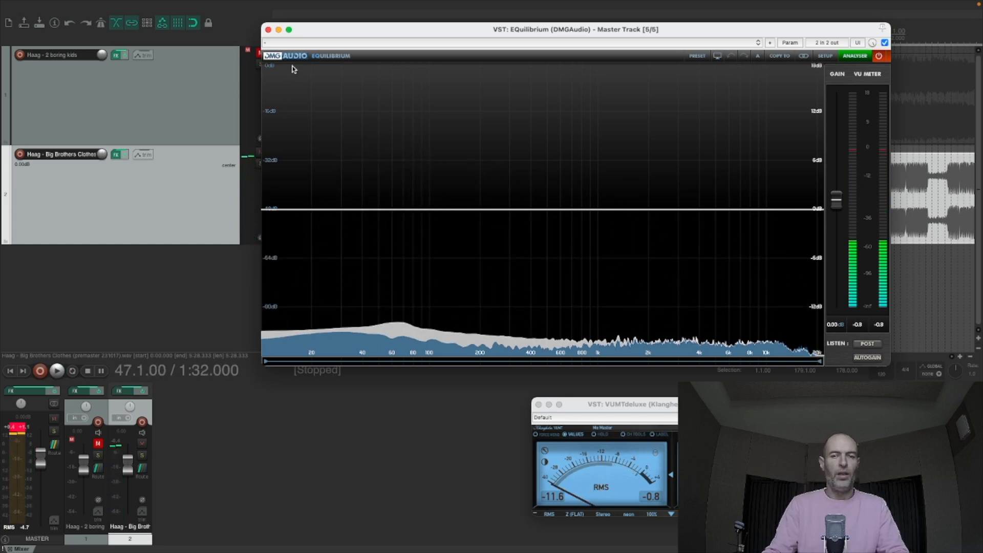
{"action": "left_click", "coordinate": [269, 29]}
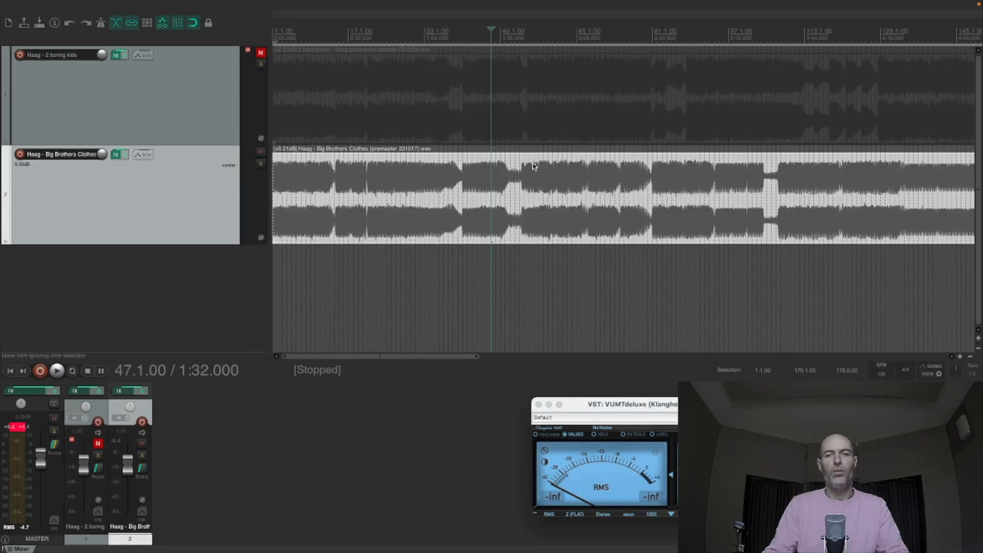
- Open the master track's effects chain and place the edit cursor at 0:06 in Big Brothers Clothes
{"action": "left_click", "coordinate": [293, 178]}
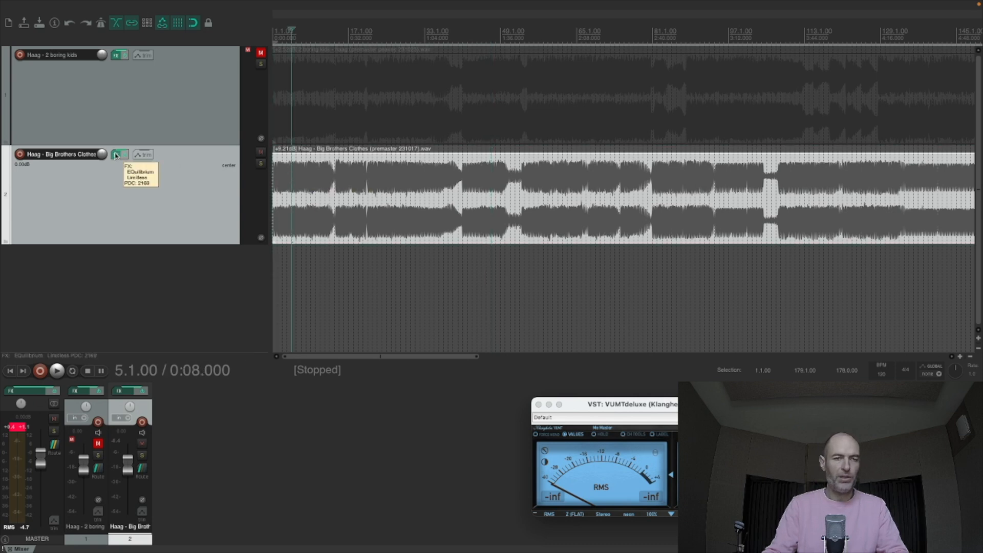
{"action": "left_click", "coordinate": [31, 391]}
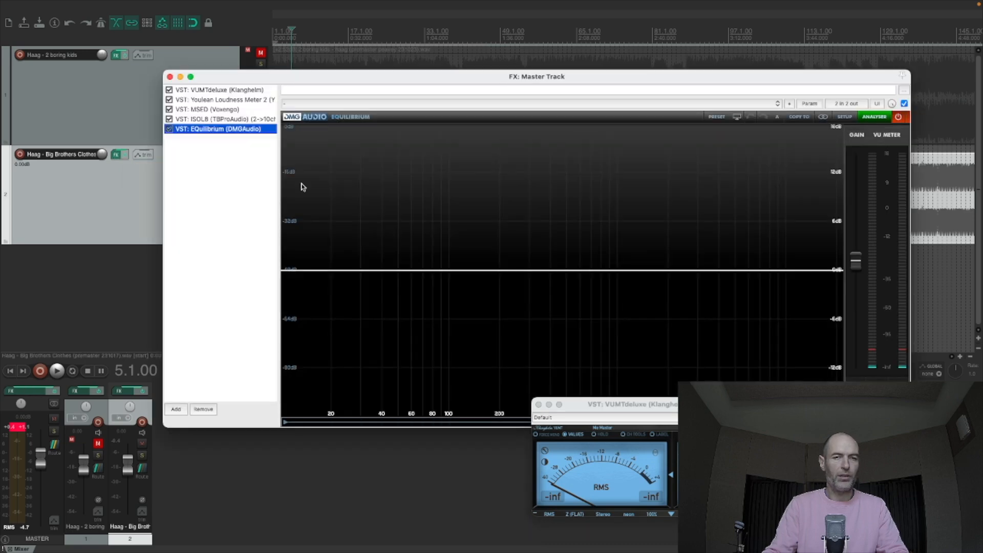
{"action": "left_click_drag", "start_coordinate": [338, 83], "coordinate": [266, 191]}
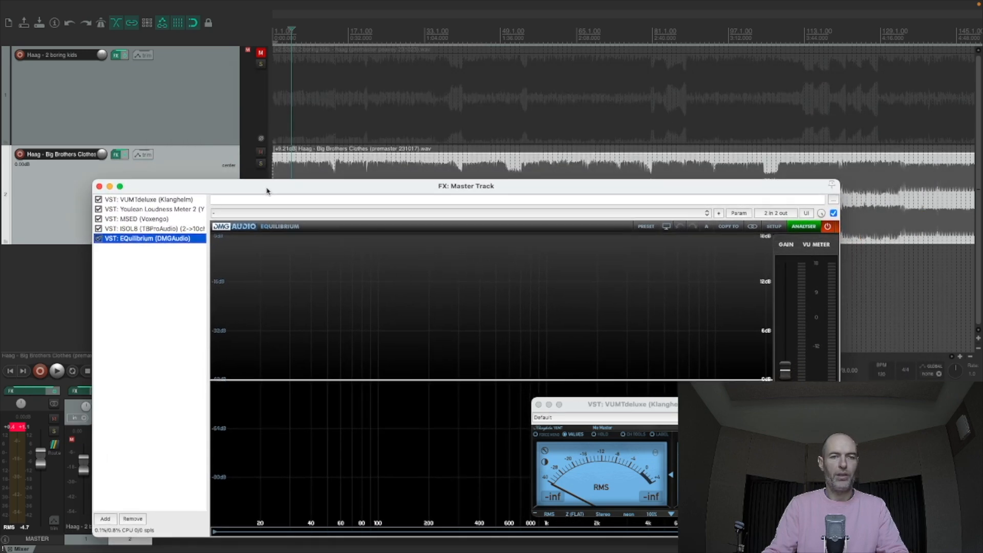
{"action": "left_click", "coordinate": [285, 176]}
- Play the song's opening twice while examining the master EQuilibrium spectrum, then stop and close the effects window
{"action": "key", "text": "space"}
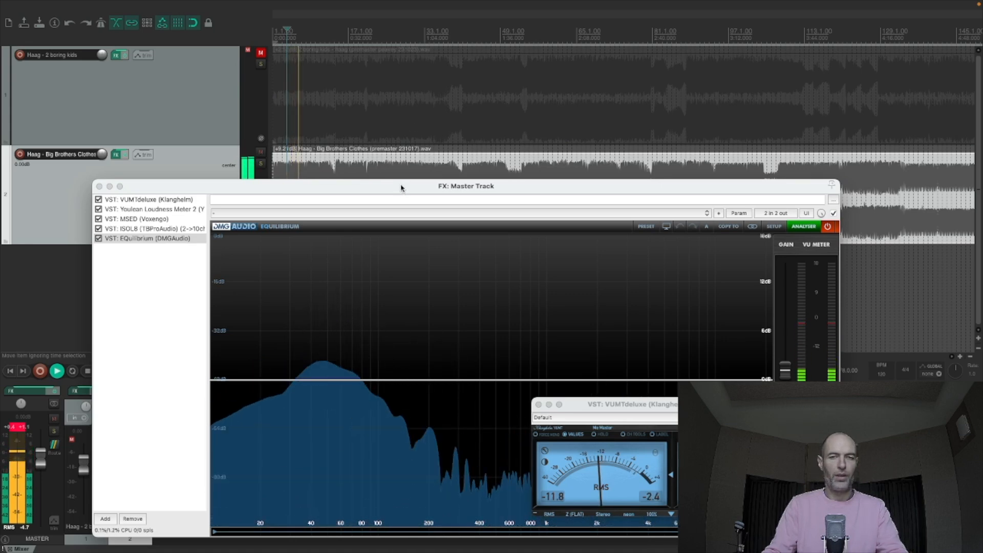
{"action": "left_click_drag", "start_coordinate": [402, 186], "coordinate": [364, 74]}
{"action": "key", "text": "space"}
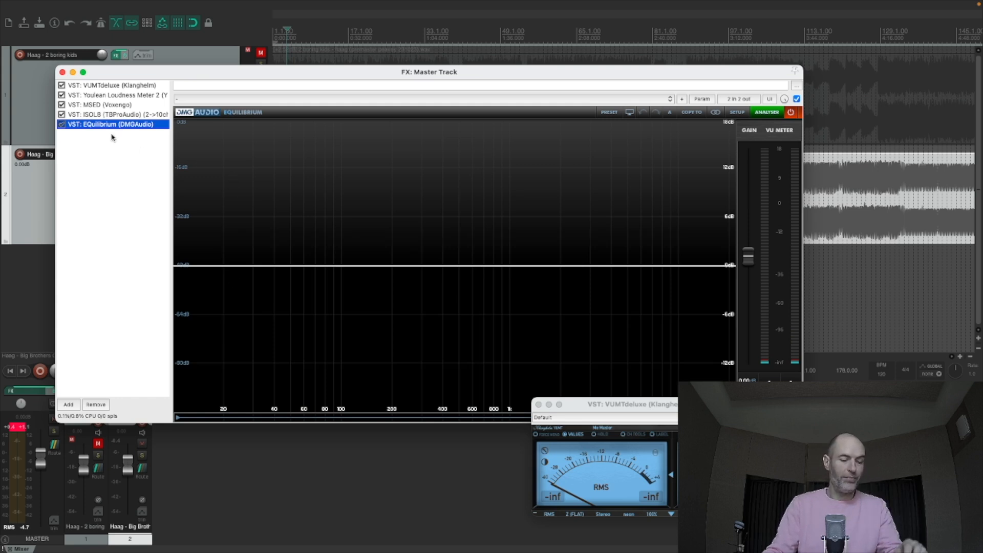
{"action": "key", "text": "space"}
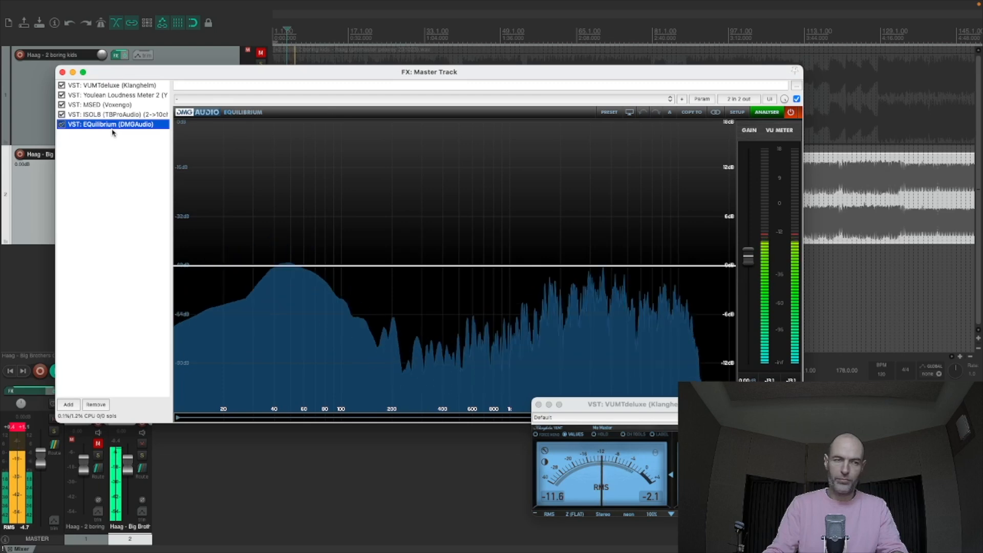
{"action": "key", "text": "space"}
{"action": "left_click", "coordinate": [62, 73]}
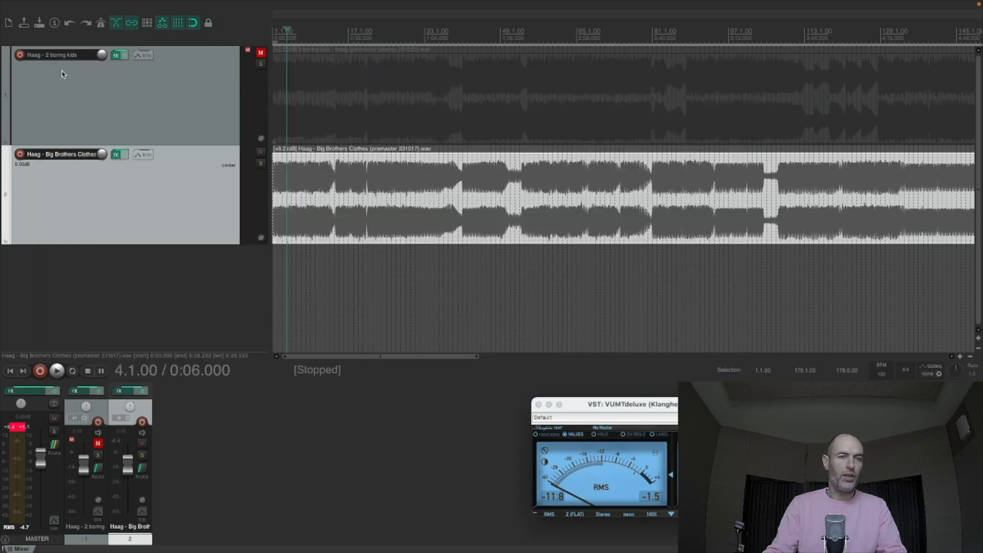
- Add a band at 97.3 Hz in the Big Brothers Clothes track's EQuilibrium and change its type to HPF
{"action": "left_click", "coordinate": [117, 154]}
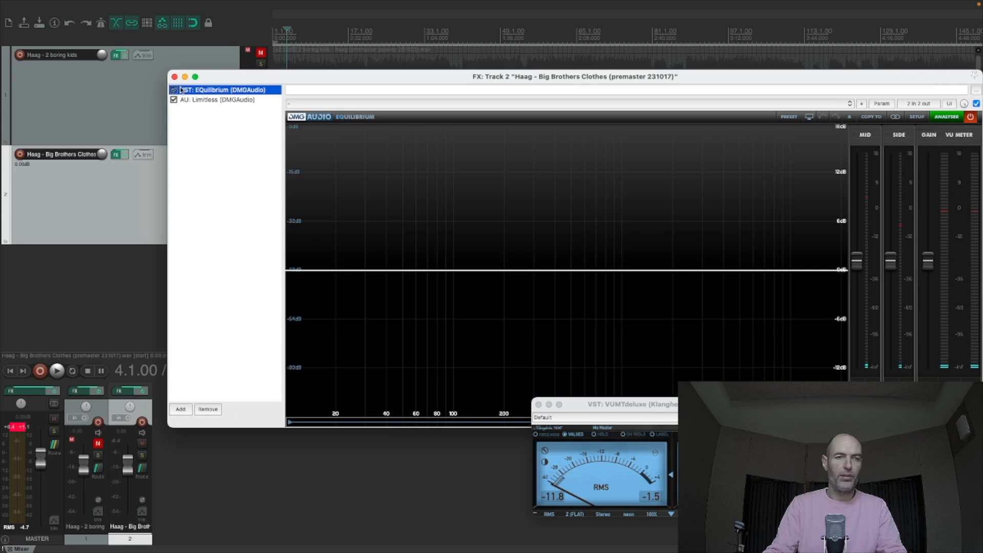
{"action": "left_click", "coordinate": [174, 77]}
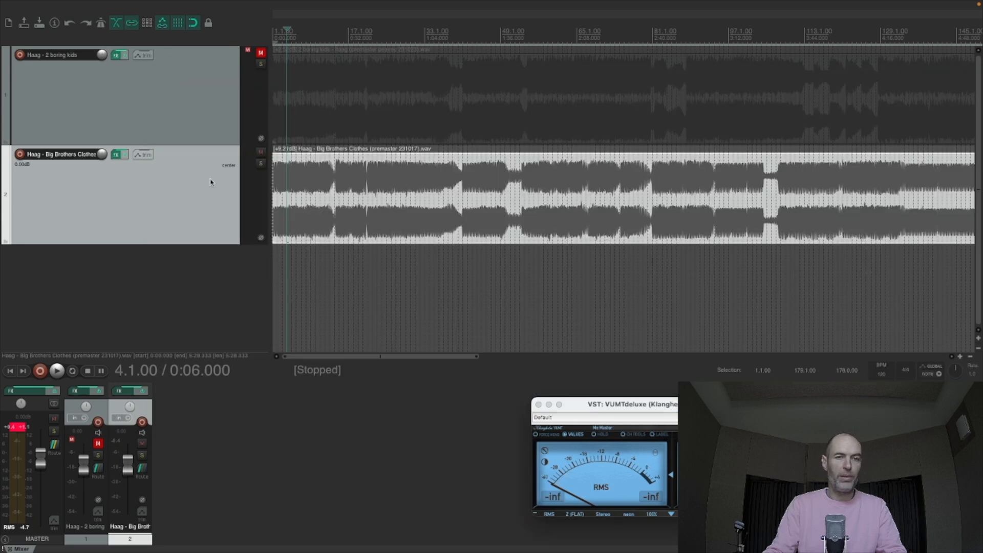
{"action": "left_click", "coordinate": [115, 156]}
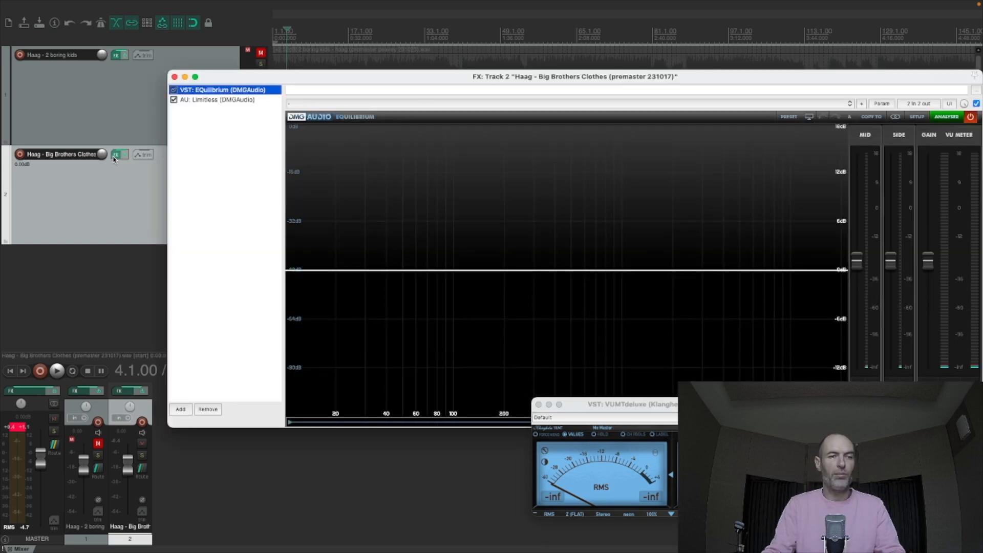
{"action": "left_click", "coordinate": [450, 271]}
{"action": "left_click_drag", "start_coordinate": [426, 51], "coordinate": [413, 47]}
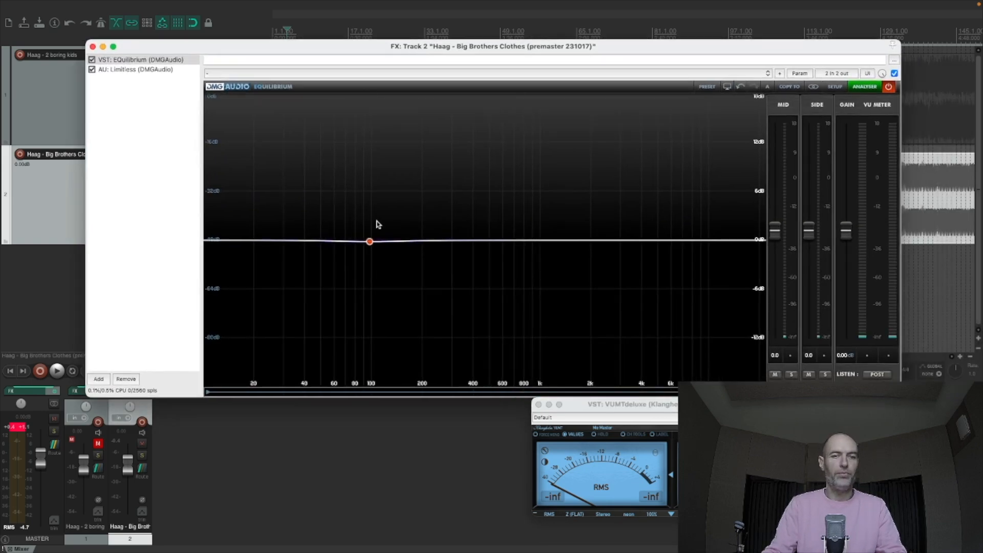
{"action": "left_click", "coordinate": [369, 242]}
{"action": "left_click", "coordinate": [381, 256]}
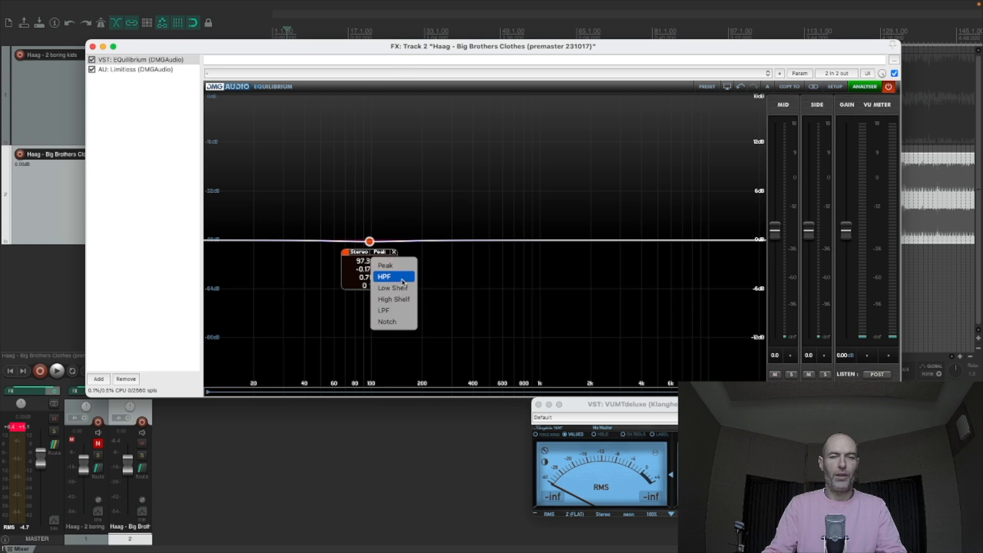
{"action": "left_click", "coordinate": [388, 276]}
- Set EQuilibrium's GUI layout to show BandStrips as Knobs and close the setup
{"action": "left_click", "coordinate": [835, 87]}
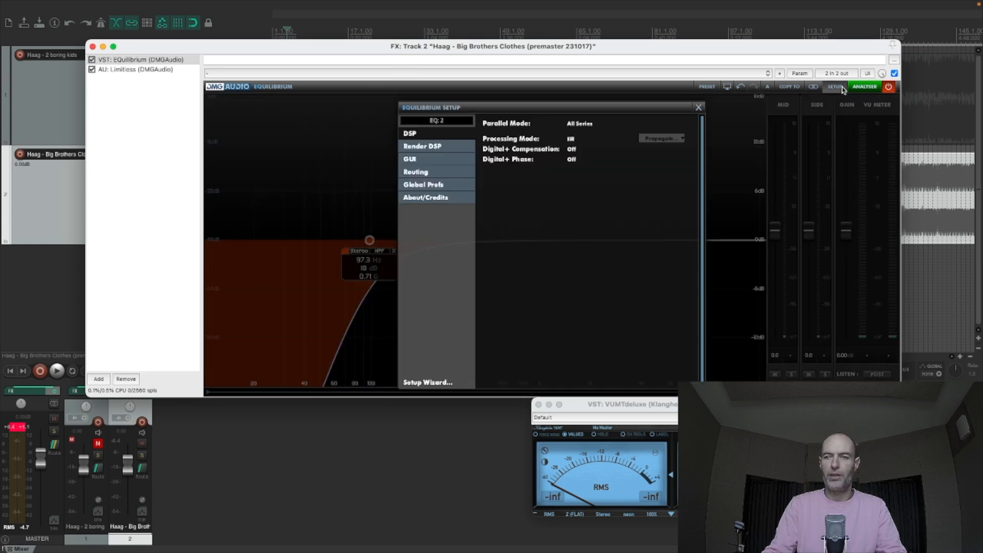
{"action": "left_click", "coordinate": [421, 149]}
{"action": "left_click", "coordinate": [422, 136]}
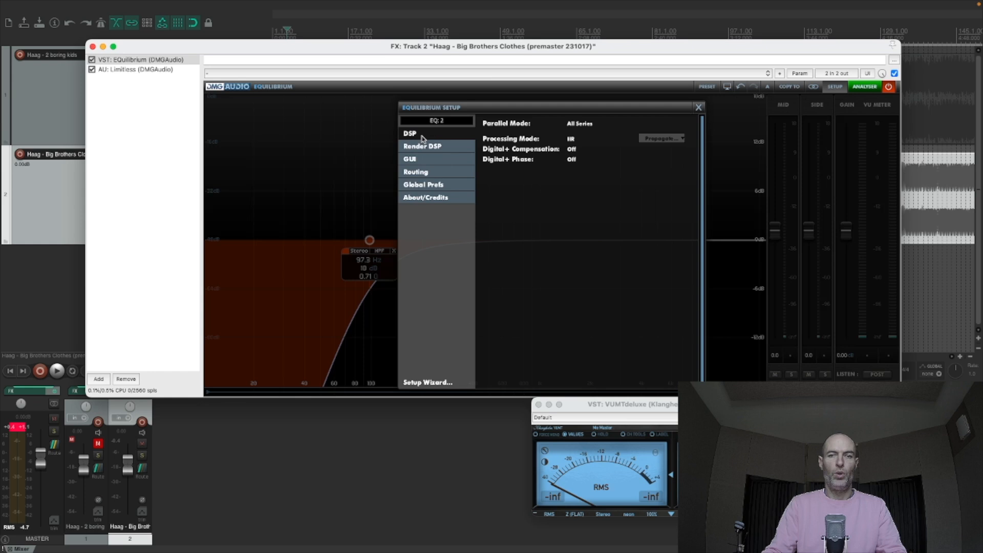
{"action": "left_click", "coordinate": [427, 161]}
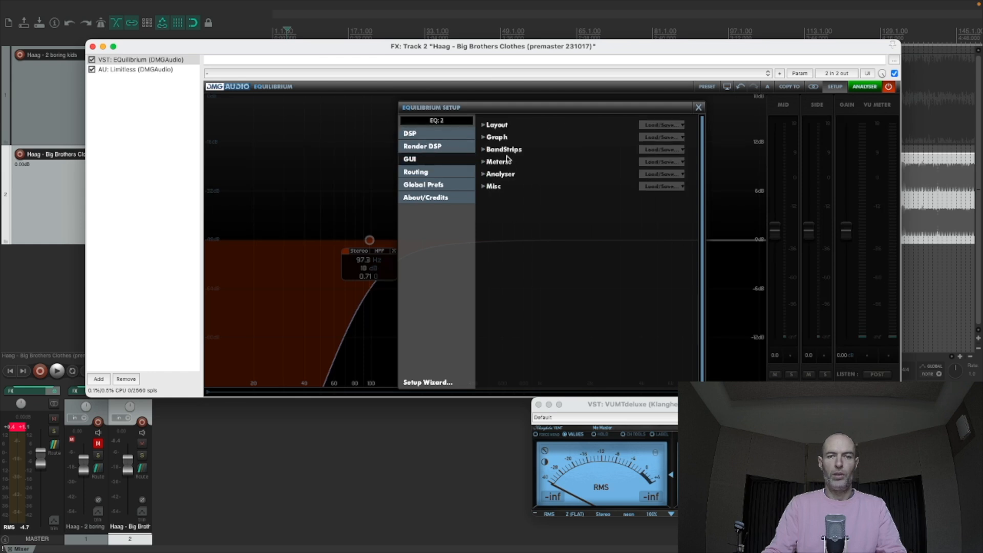
{"action": "left_click", "coordinate": [501, 138]}
{"action": "left_click", "coordinate": [501, 128]}
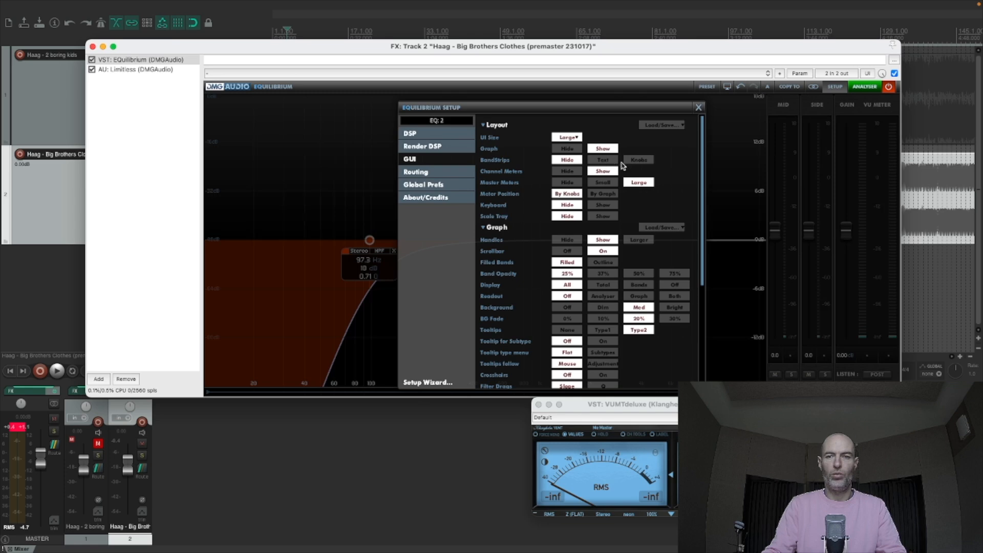
{"action": "left_click", "coordinate": [640, 162]}
{"action": "left_click", "coordinate": [631, 88]}
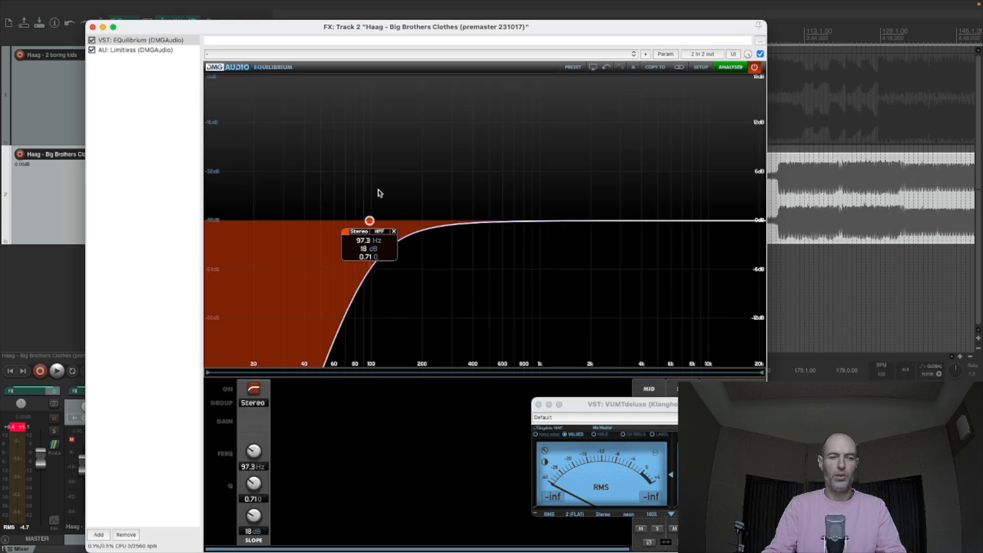
- Move the high-pass filter to 104.4 Hz and switch its channel group from Stereo to Side
{"action": "left_click_drag", "start_coordinate": [373, 224], "coordinate": [376, 223]}
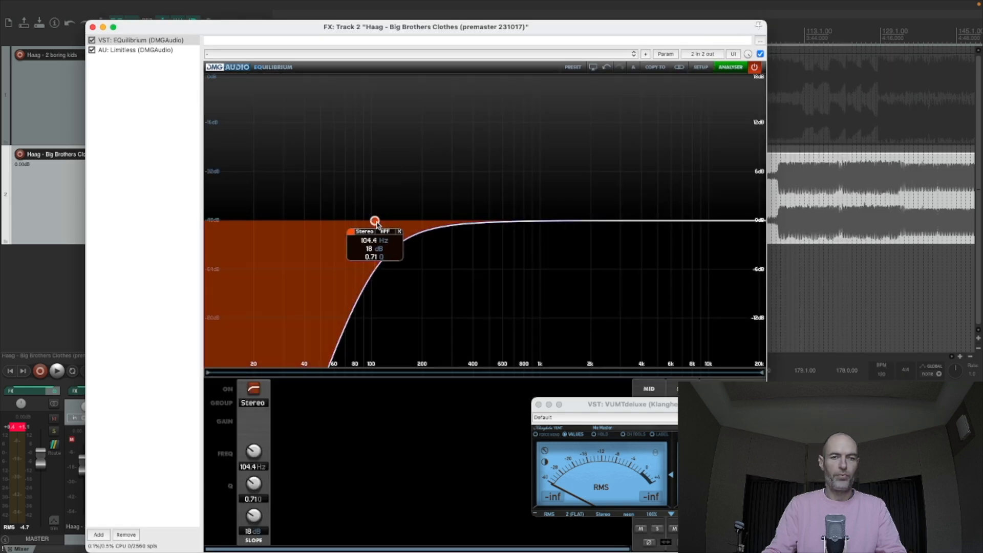
{"action": "left_click", "coordinate": [368, 234]}
{"action": "left_click", "coordinate": [373, 270]}
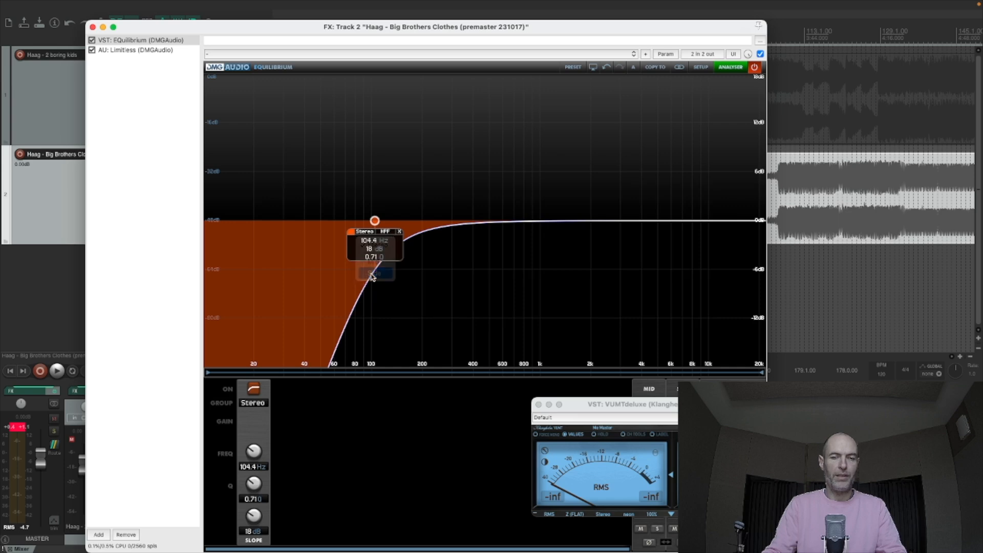
- Raise the side high-pass frequency during playback, toggle EQuilibrium's bypass, then close the effects window and stop playback
{"action": "key", "text": "space"}
{"action": "left_click_drag", "start_coordinate": [375, 221], "coordinate": [414, 221]}
{"action": "left_click", "coordinate": [755, 68]}
{"action": "left_click", "coordinate": [92, 27]}
{"action": "key", "text": "space"}
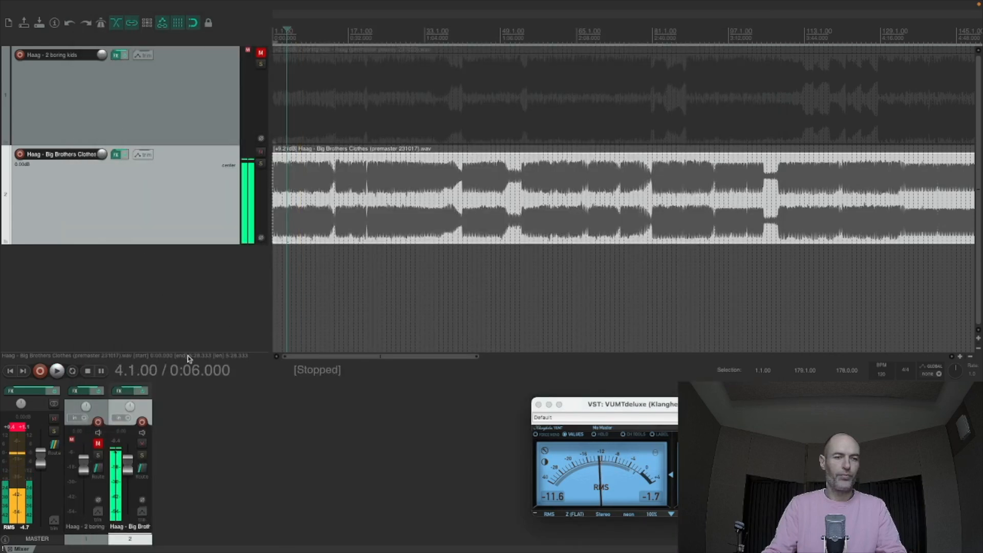
- Check the filtered song's spectrum in the master EQuilibrium by playing from 0:06, then stop and close the effects window
{"action": "left_click", "coordinate": [35, 391]}
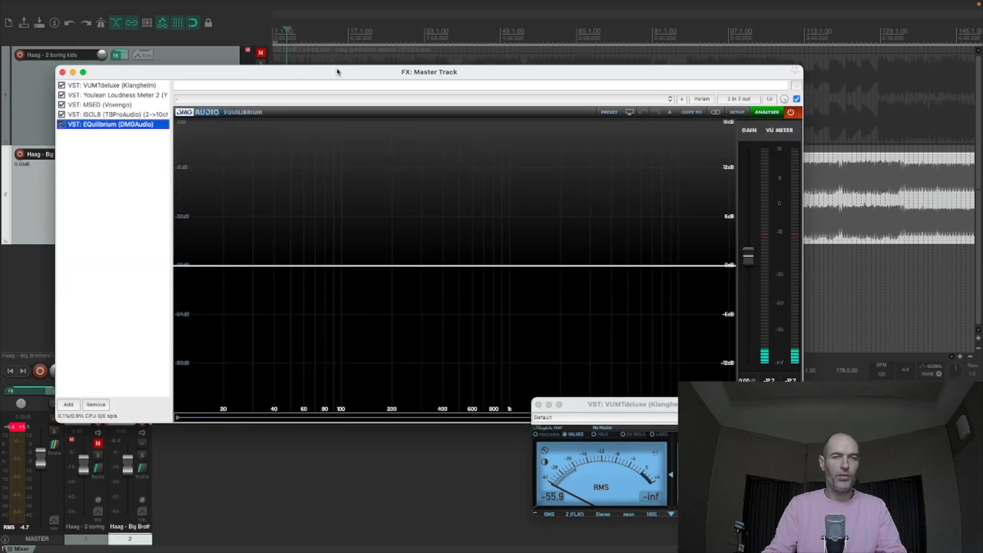
{"action": "left_click_drag", "start_coordinate": [337, 71], "coordinate": [279, 39]}
{"action": "key", "text": "space"}
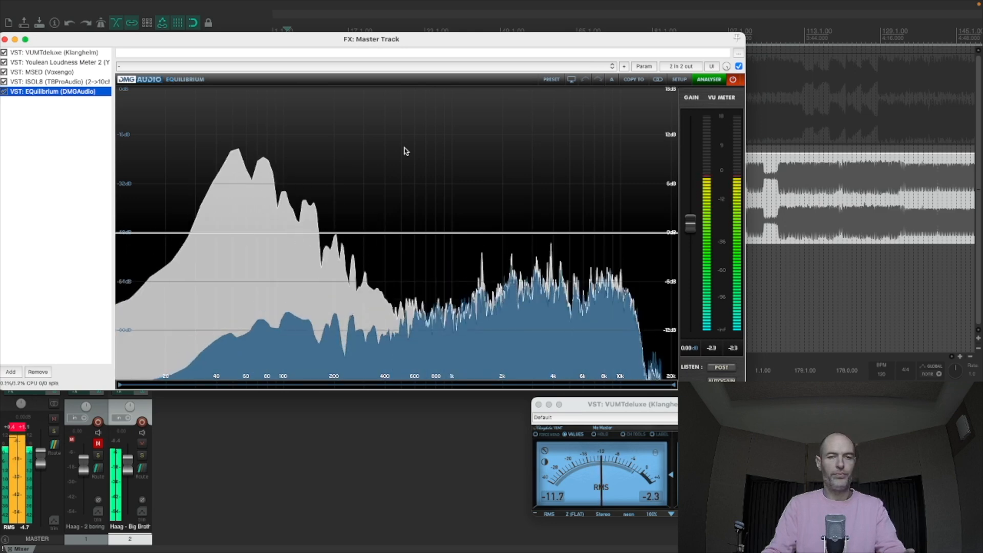
{"action": "key", "text": "space"}
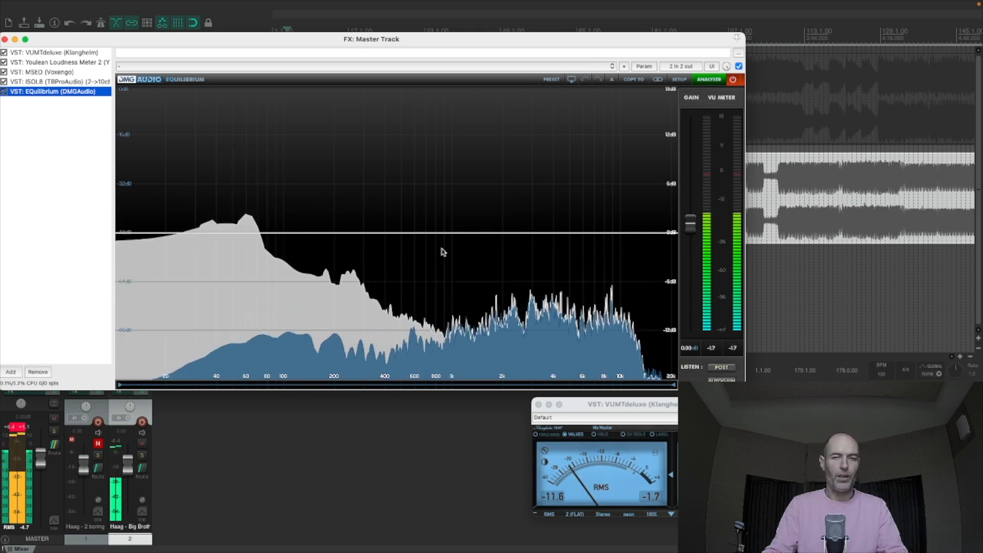
{"action": "left_click_drag", "start_coordinate": [149, 42], "coordinate": [255, 44]}
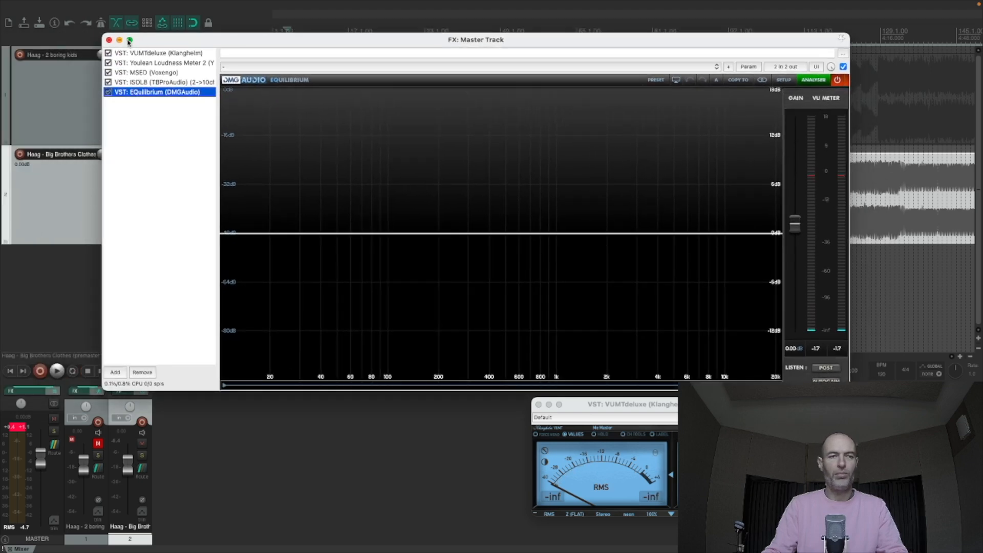
{"action": "left_click", "coordinate": [110, 40]}
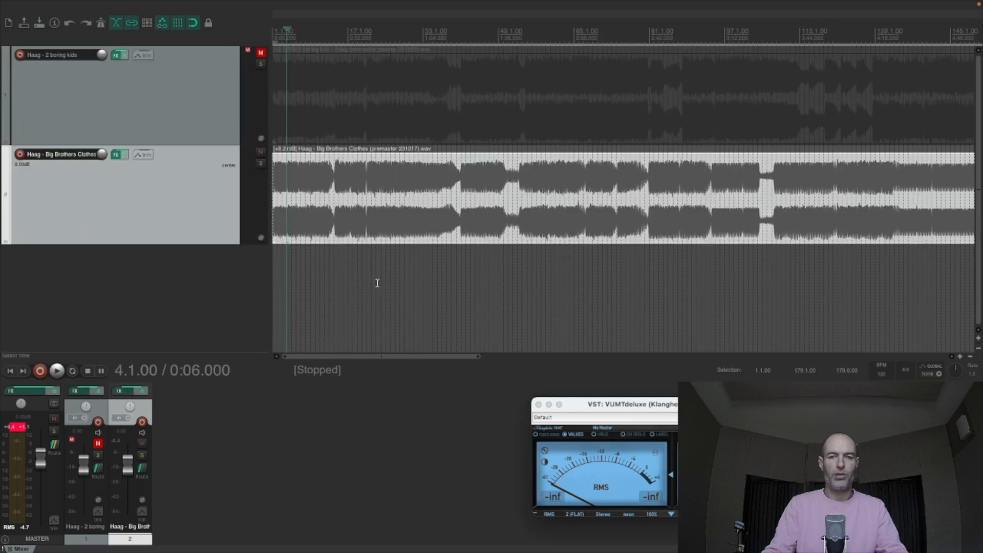
- Play Big Brothers Clothes from 0:48 and examine its spectrum in the track's and master's EQuilibrium, then stop and close the effects window
{"action": "scroll", "coordinate": [378, 284], "scroll_direction": "down", "scroll_amount": 2}
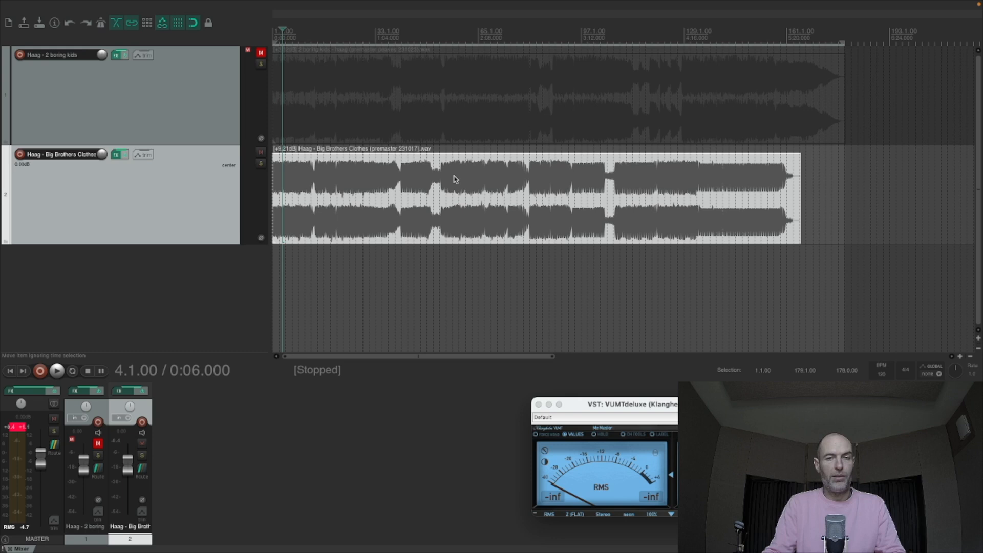
{"action": "left_click", "coordinate": [352, 172]}
{"action": "key", "text": "space"}
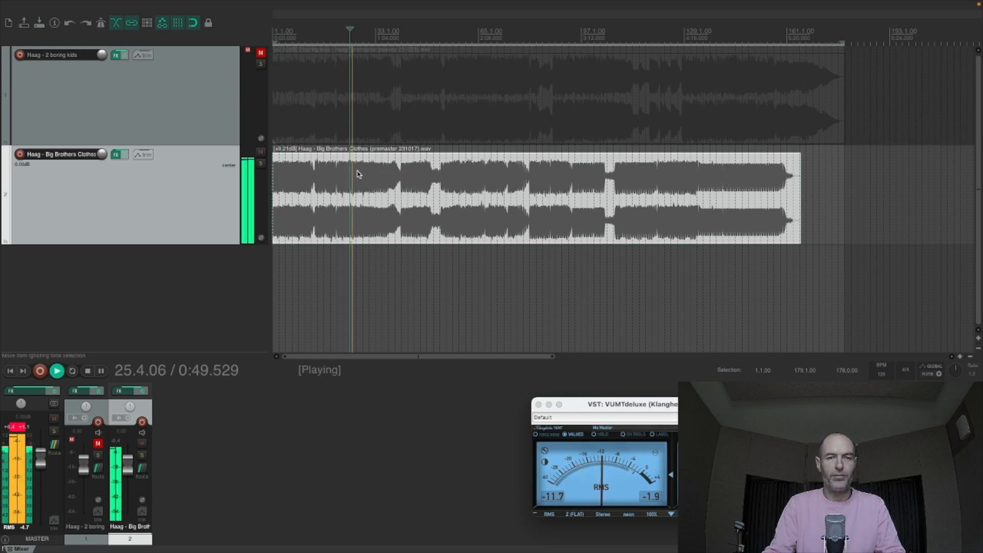
{"action": "left_click", "coordinate": [116, 155]}
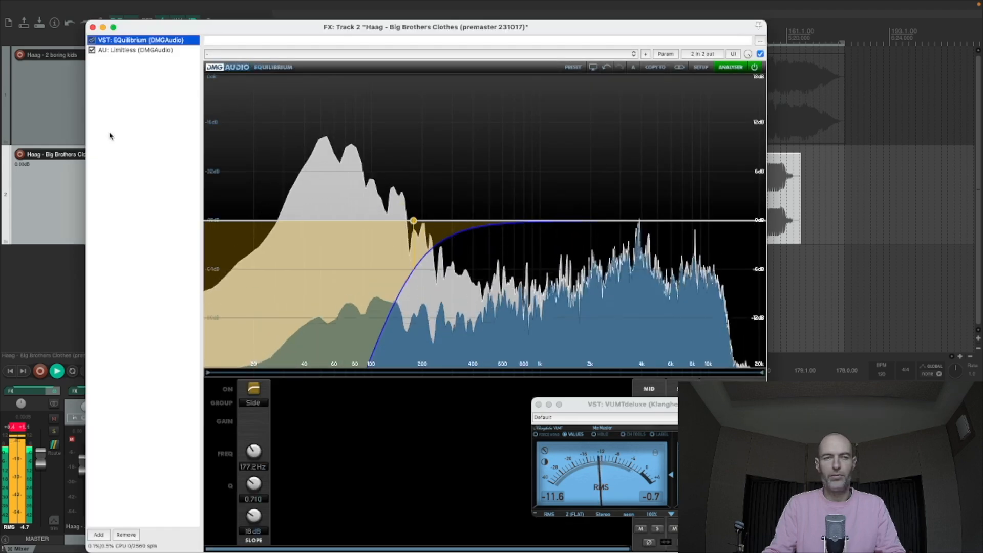
{"action": "left_click", "coordinate": [93, 28]}
{"action": "left_click", "coordinate": [31, 391]}
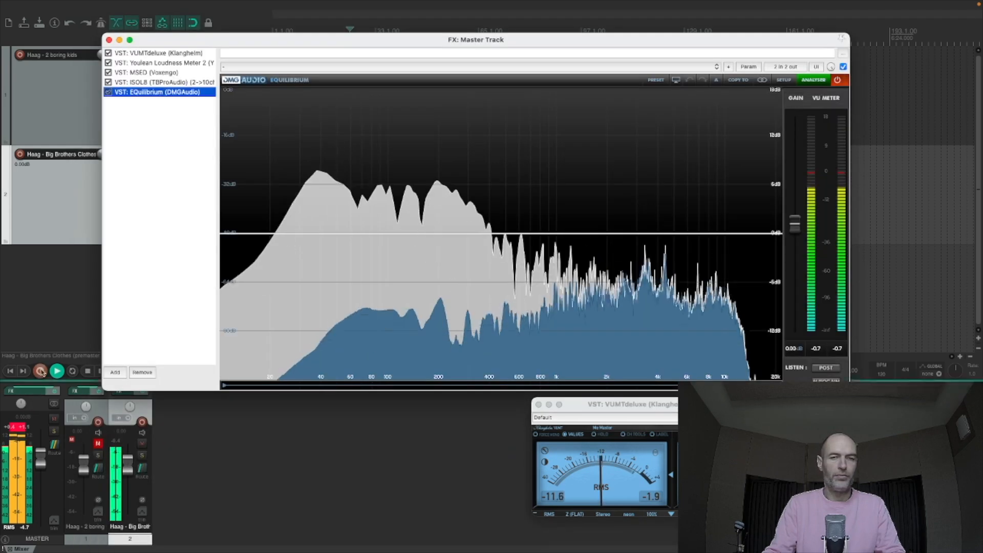
{"action": "key", "text": "space"}
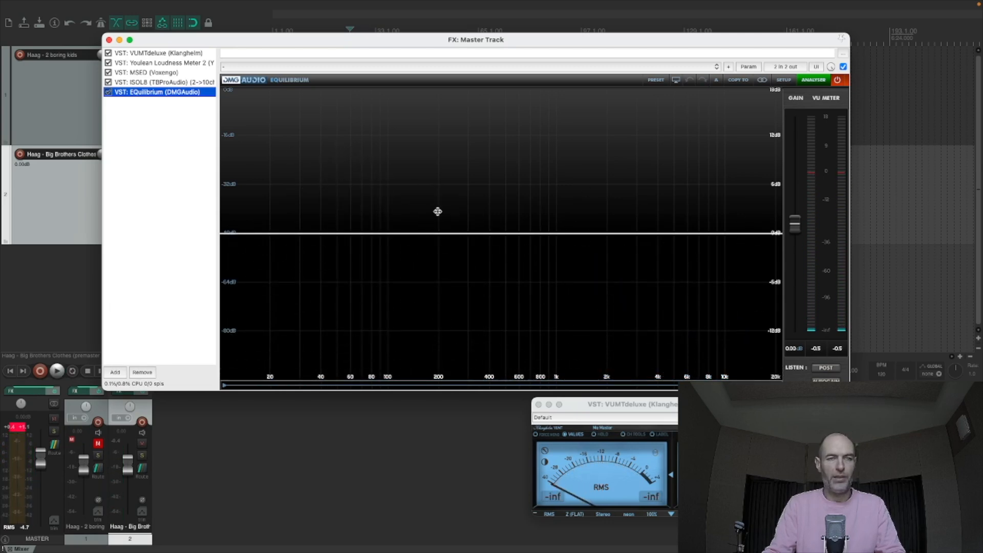
{"action": "left_click", "coordinate": [110, 40]}
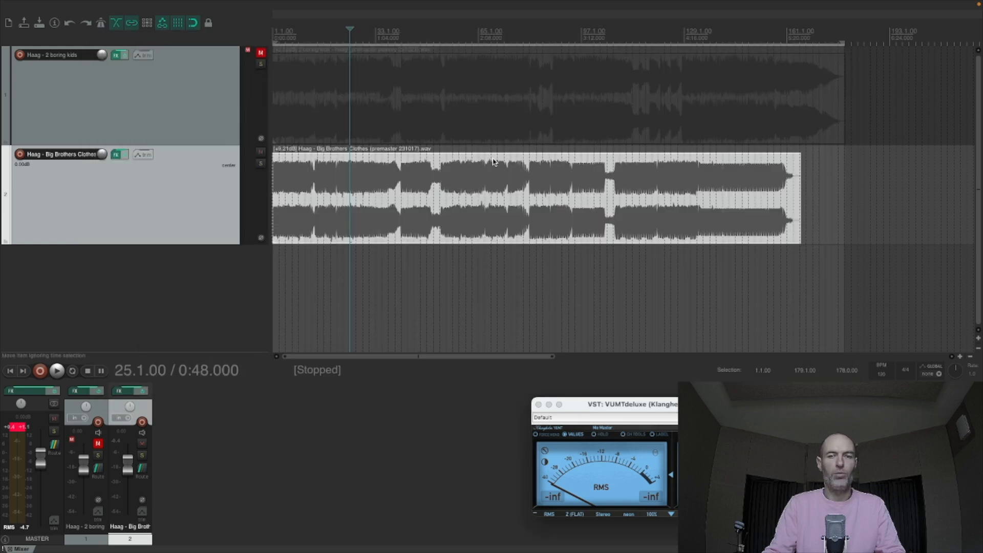
- Examine the spectrum in the track's and master's EQuilibrium from 1:52, close both windows, and audition from 2:44 before stopping
{"action": "left_click", "coordinate": [451, 178]}
{"action": "key", "text": "space"}
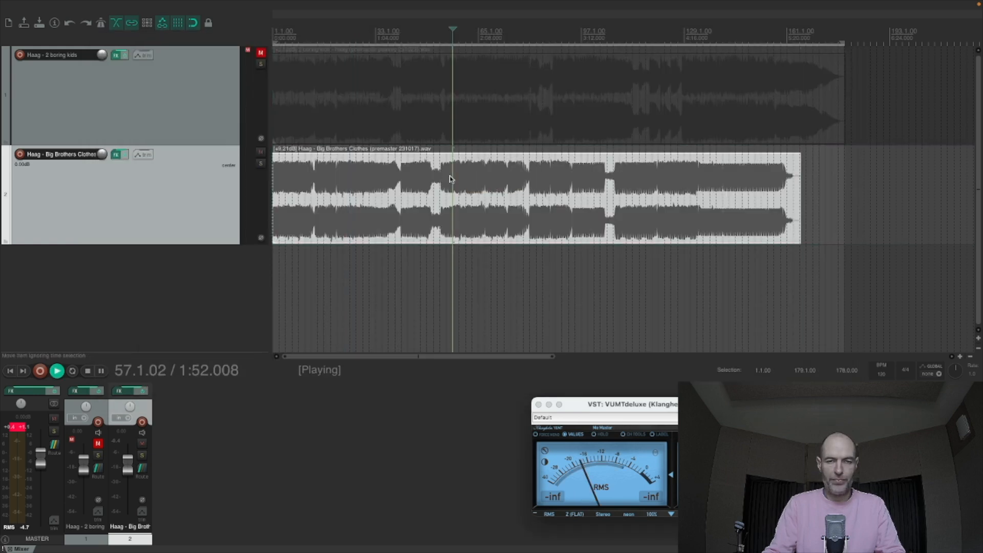
{"action": "scroll", "coordinate": [451, 178], "scroll_direction": "down", "scroll_amount": 2}
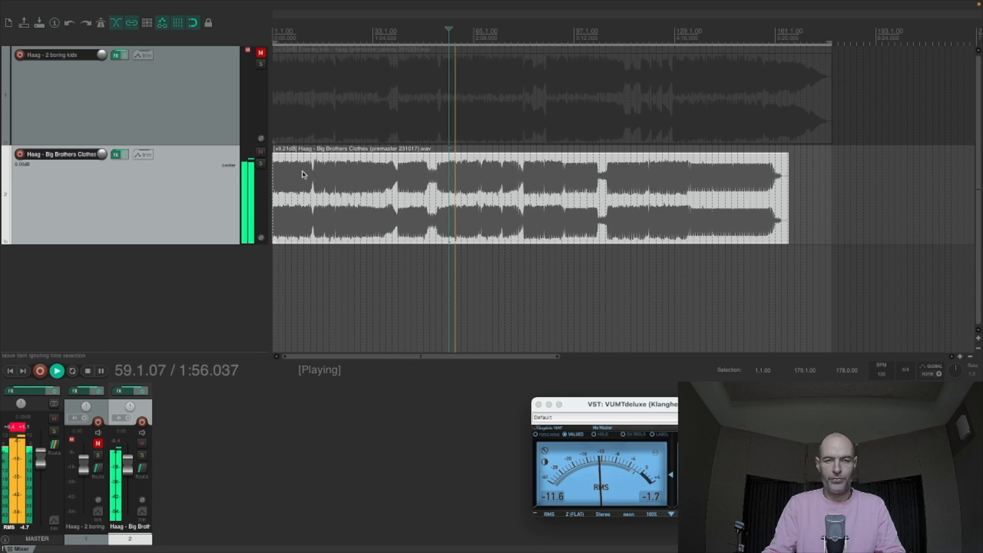
{"action": "left_click", "coordinate": [116, 155]}
{"action": "left_click", "coordinate": [117, 156]}
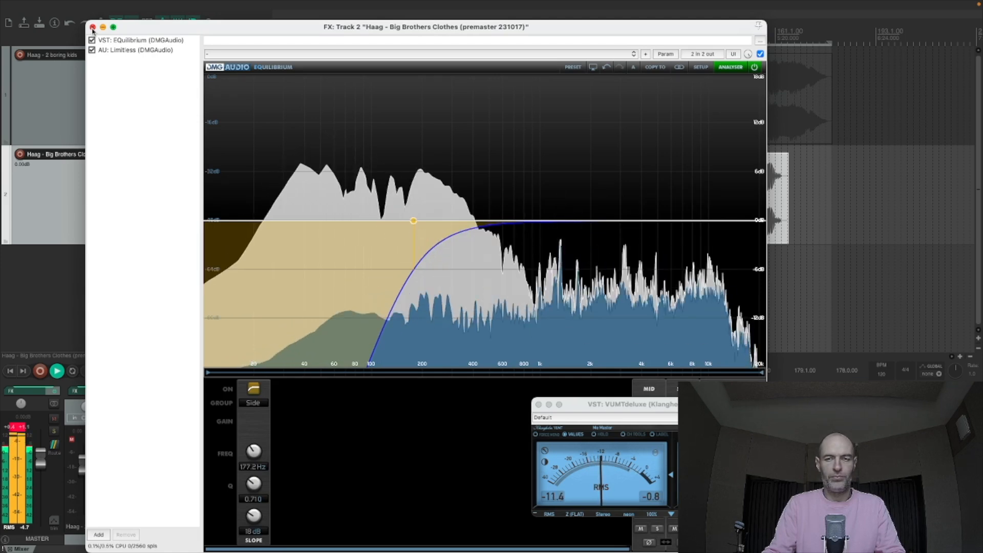
{"action": "left_click", "coordinate": [93, 28]}
{"action": "left_click", "coordinate": [36, 391]}
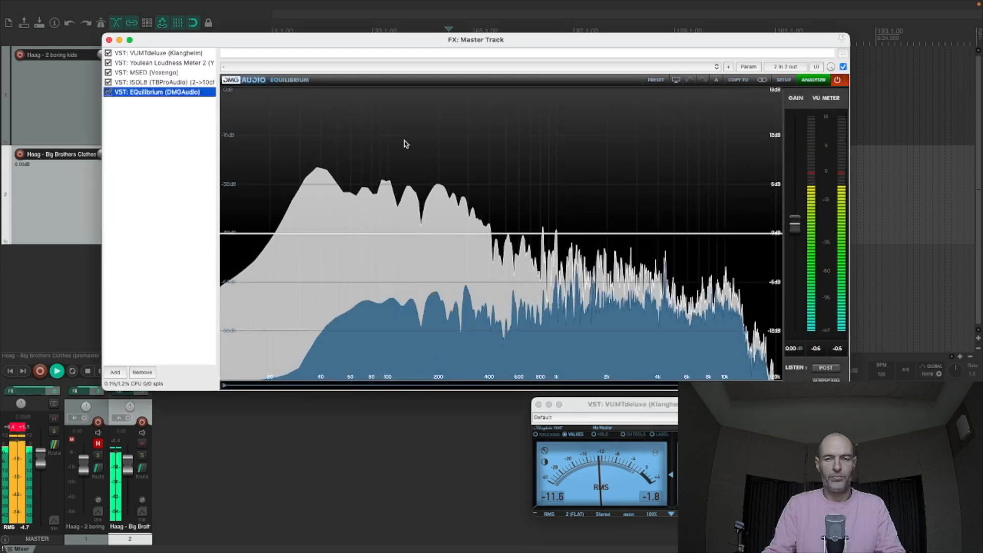
{"action": "left_click", "coordinate": [109, 40]}
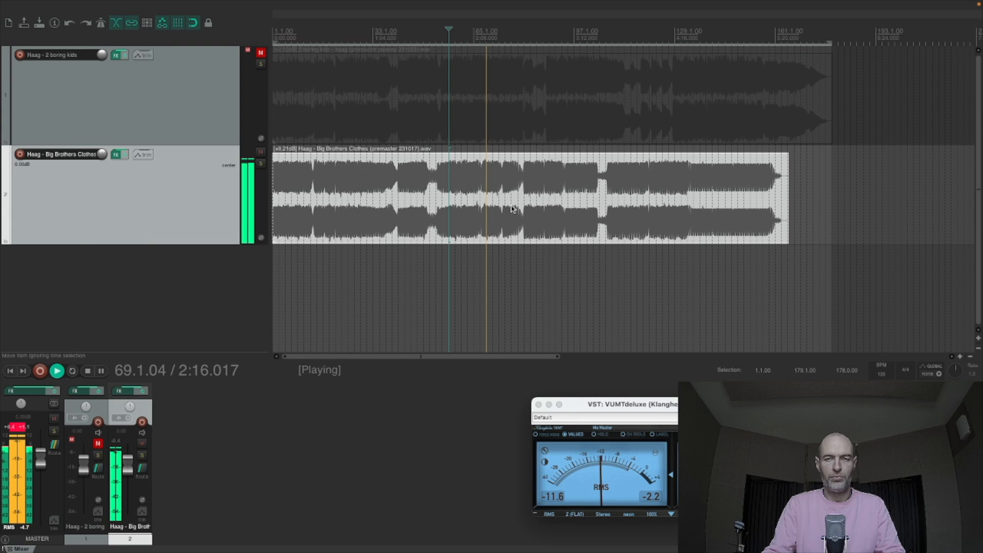
{"action": "left_click", "coordinate": [529, 177]}
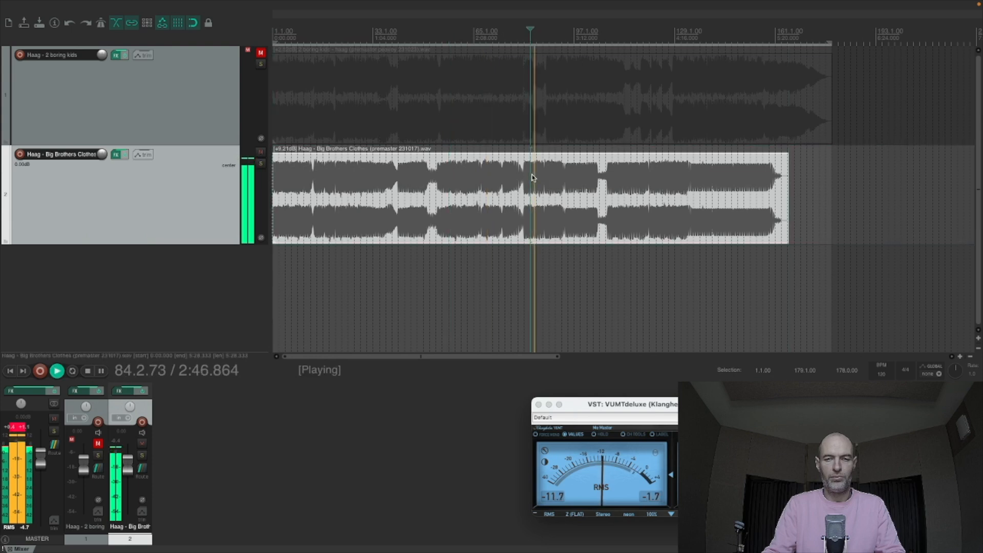
{"action": "key", "text": "space"}
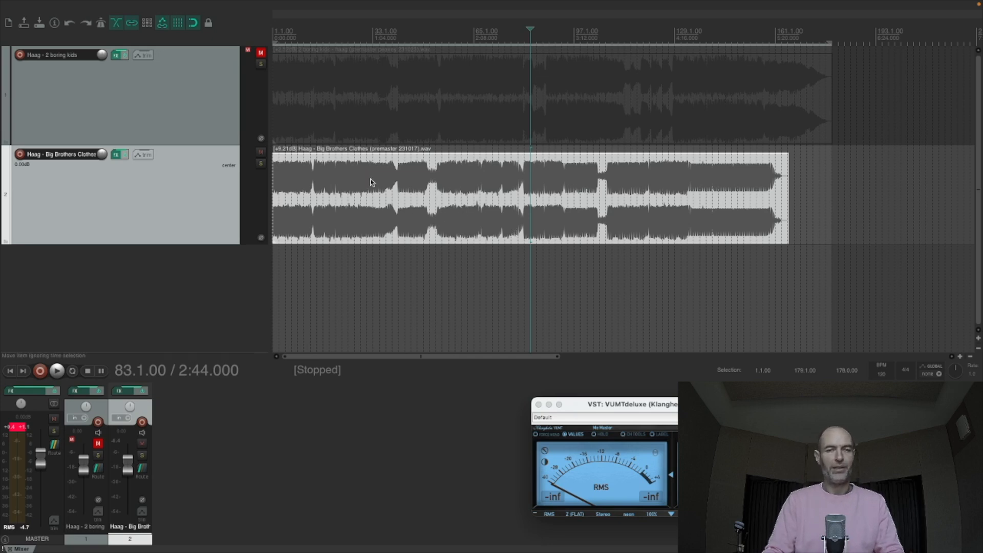
- Play from 2:48 and add a stereo peak boost of 5.56 dB at 841.7 Hz in the track's EQuilibrium
{"action": "scroll", "coordinate": [459, 214], "scroll_direction": "down", "scroll_amount": 1}
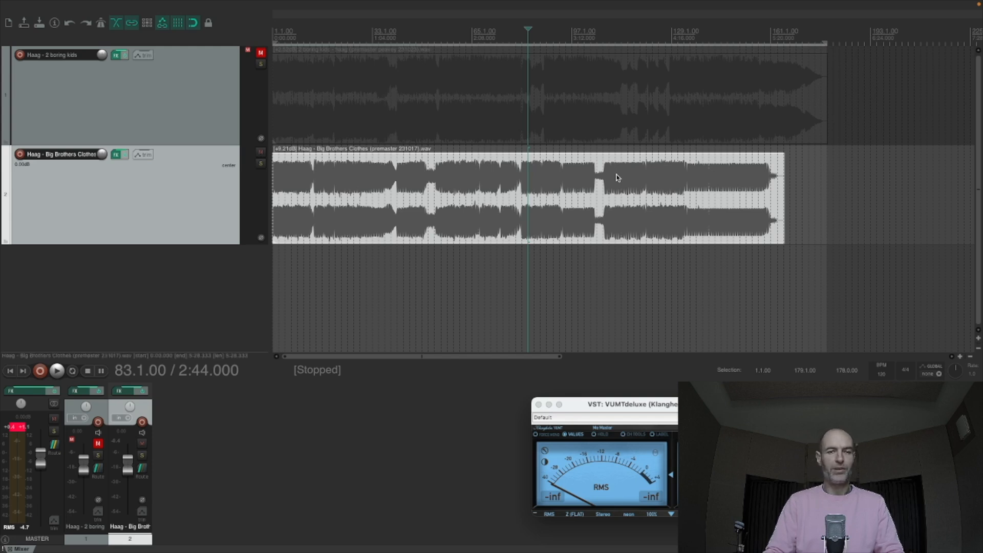
{"action": "left_click", "coordinate": [533, 179]}
{"action": "key", "text": "space"}
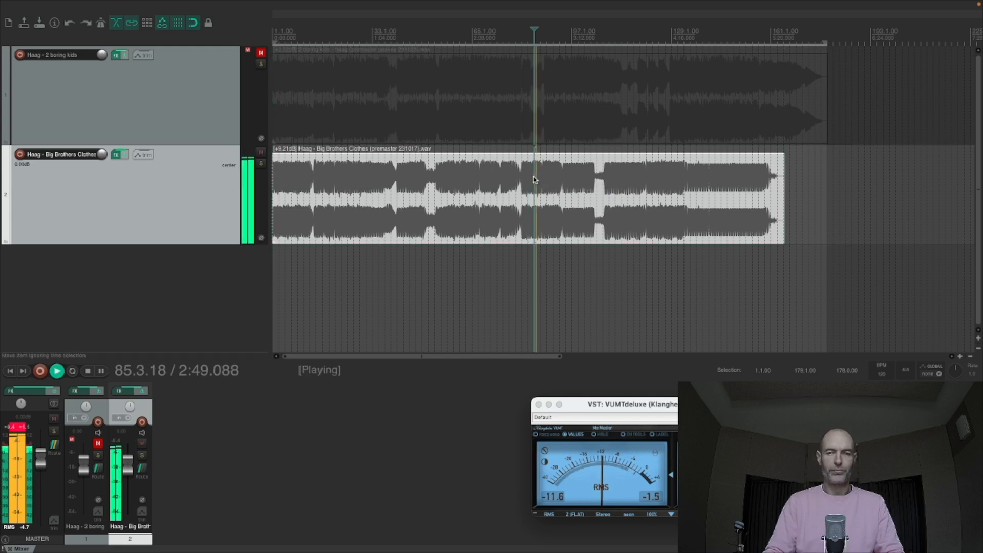
{"action": "left_click", "coordinate": [116, 155]}
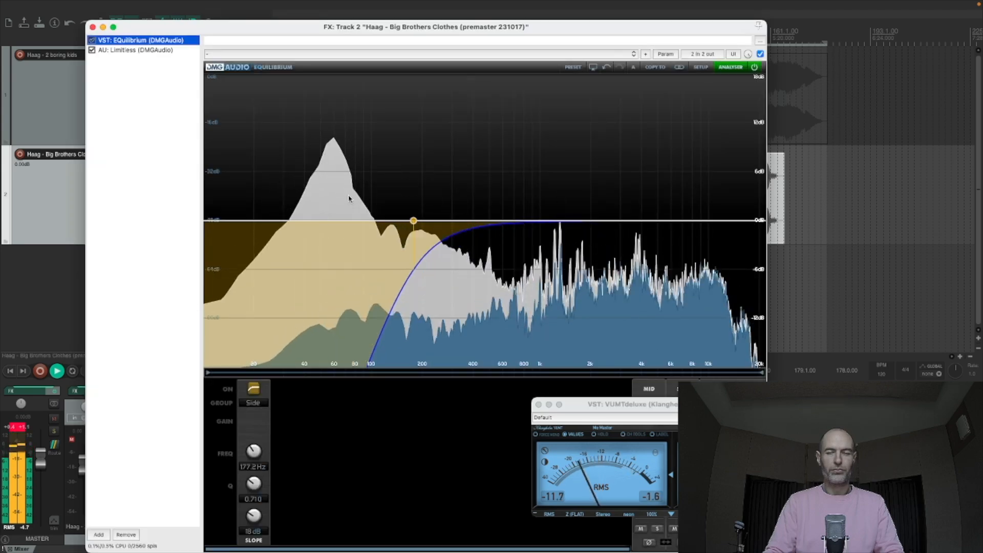
{"action": "double_click", "coordinate": [527, 188]}
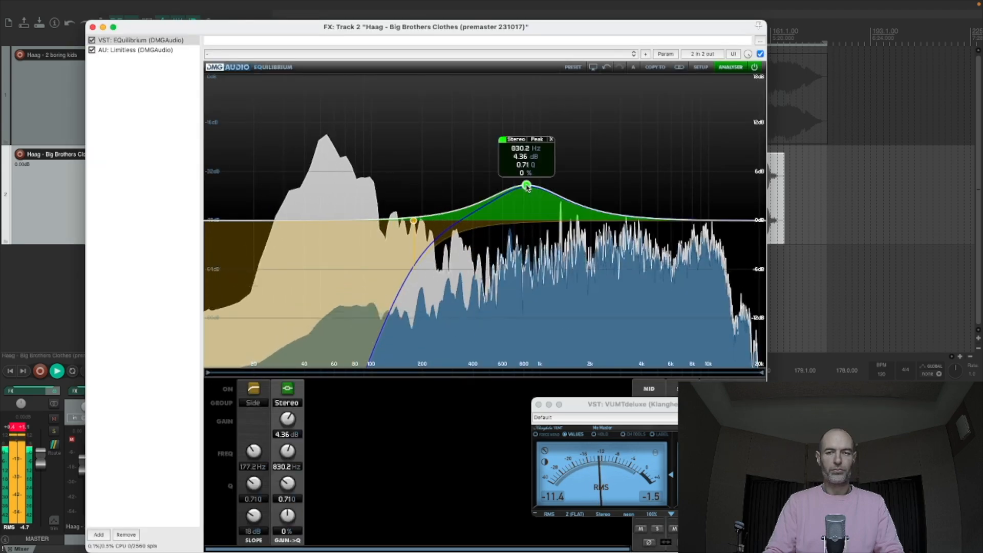
{"action": "left_click_drag", "start_coordinate": [527, 188], "coordinate": [530, 176]}
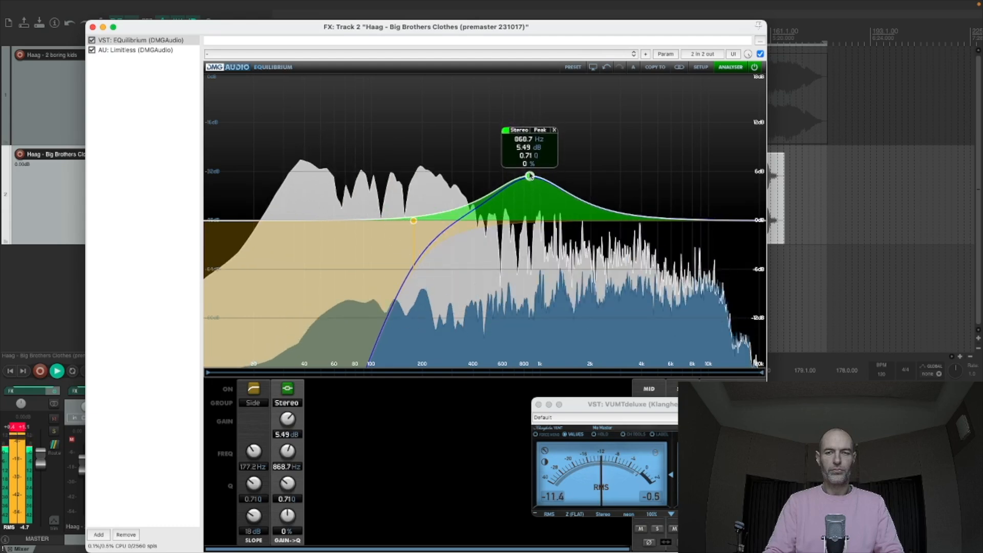
{"action": "left_click_drag", "start_coordinate": [530, 176], "coordinate": [527, 177]}
{"action": "key", "text": "space"}
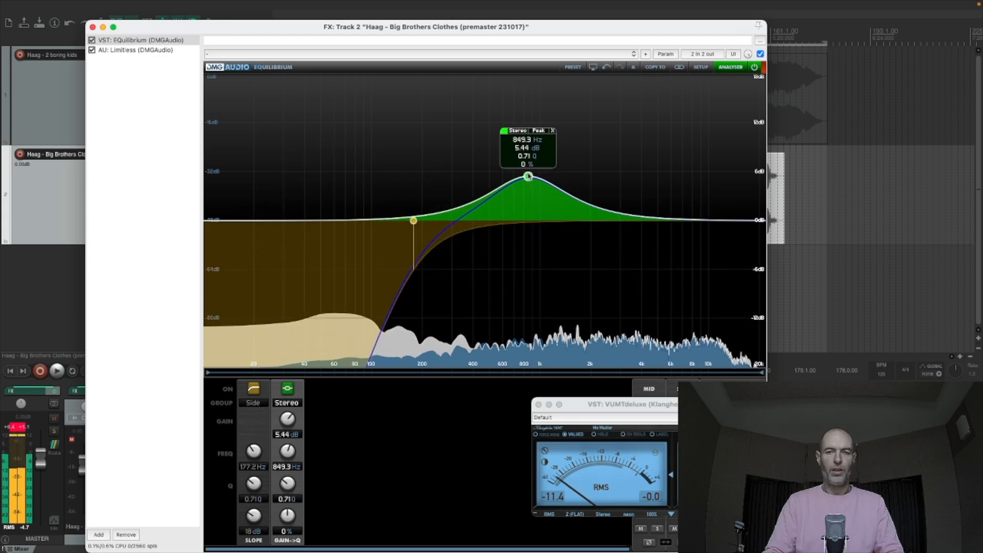
{"action": "left_click_drag", "start_coordinate": [528, 178], "coordinate": [527, 178]}
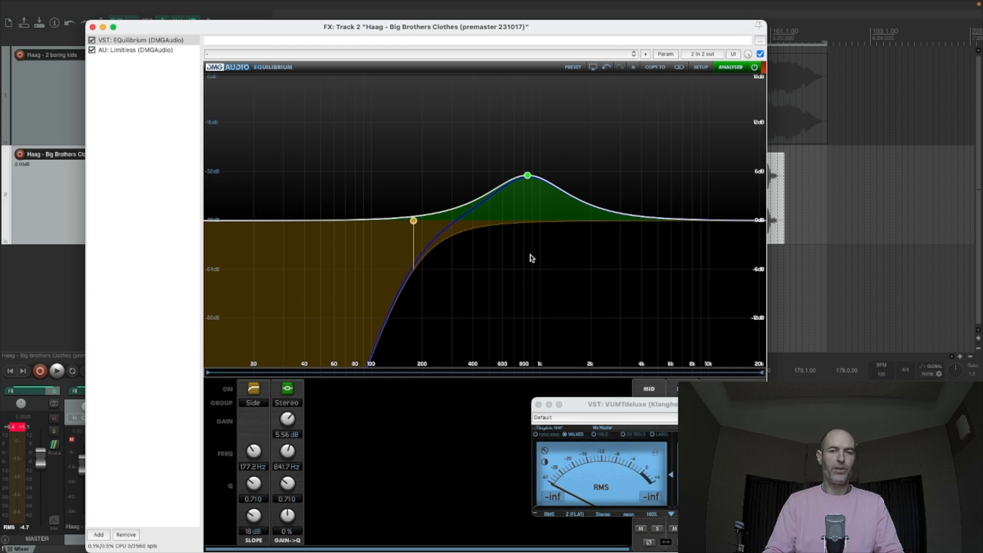
- Move the stereo peak band to 776.3 Hz with 5.67 dB gain during playback, then stop and close the effects window
{"action": "key", "text": "space"}
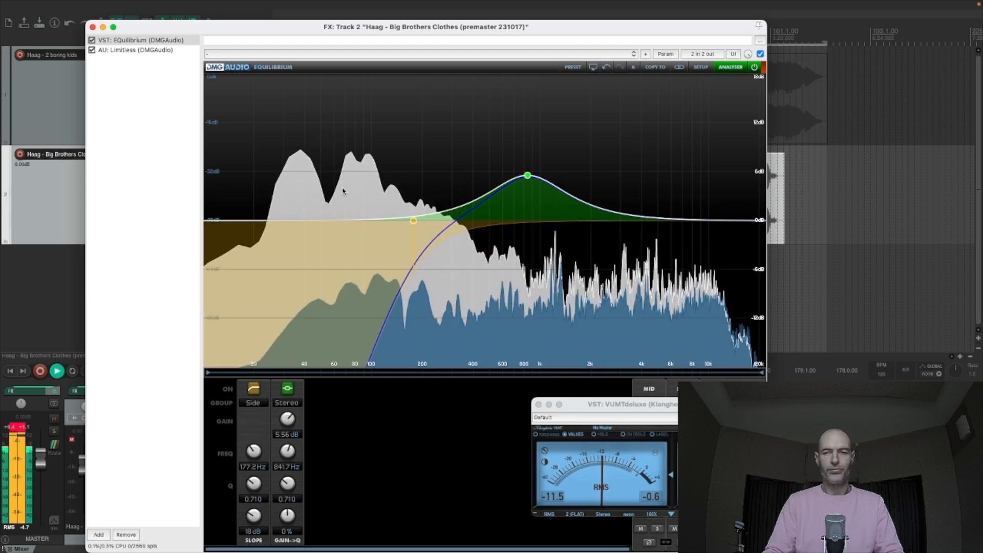
{"action": "left_click_drag", "start_coordinate": [527, 176], "coordinate": [521, 176]}
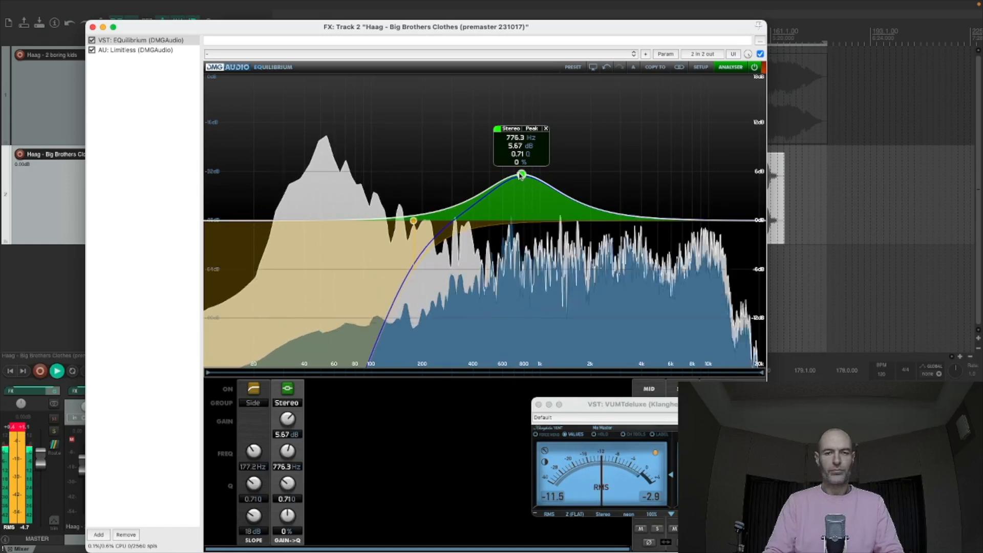
{"action": "key", "text": "space"}
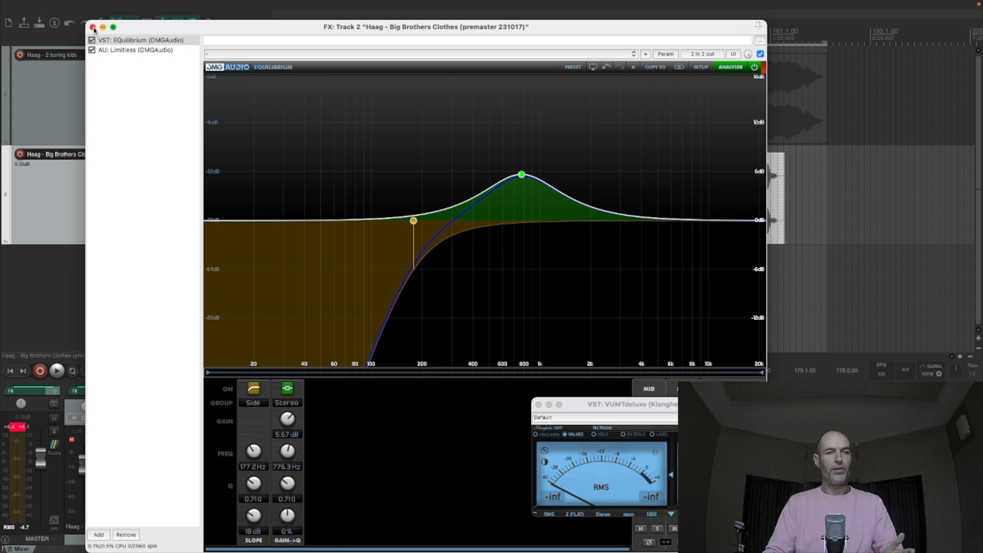
{"action": "left_click", "coordinate": [93, 27]}
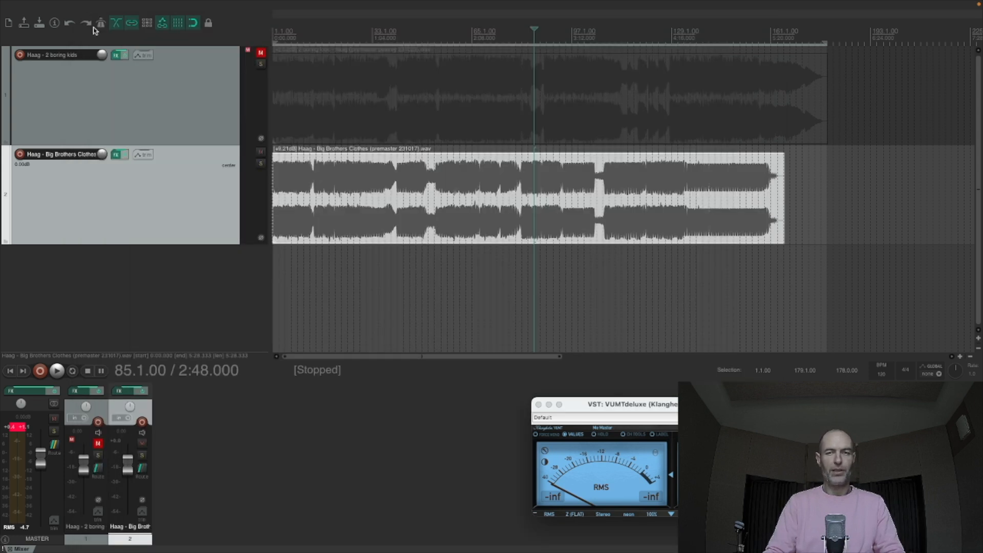
- Audition the equalized song briefly from 2:48 and at length from 0:08, then stop playback
{"action": "key", "text": "space"}
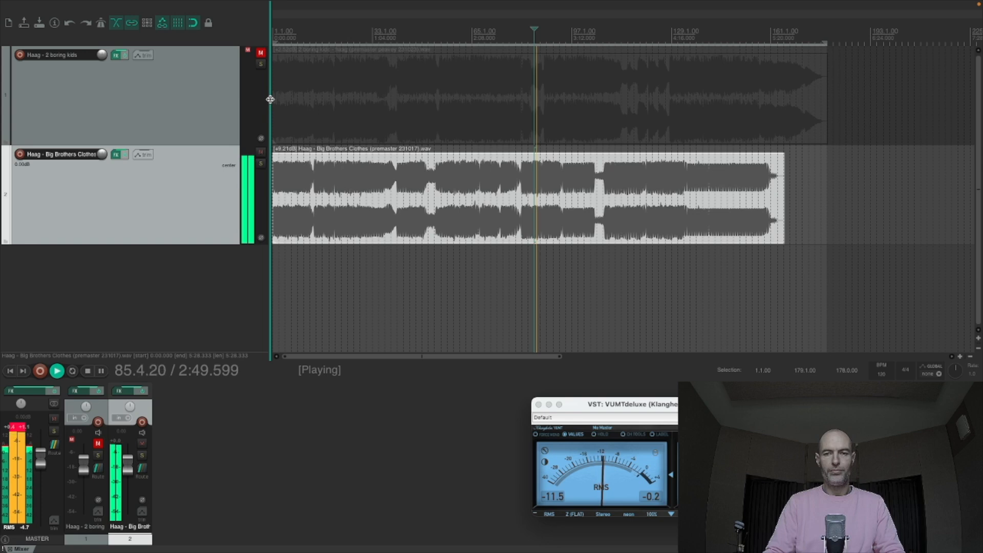
{"action": "key", "text": "space"}
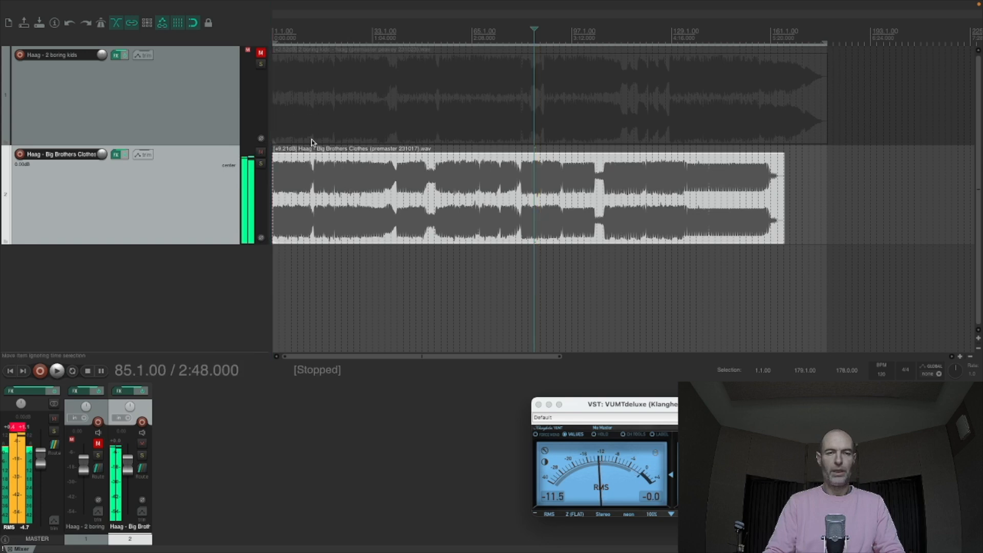
{"action": "left_click", "coordinate": [283, 182]}
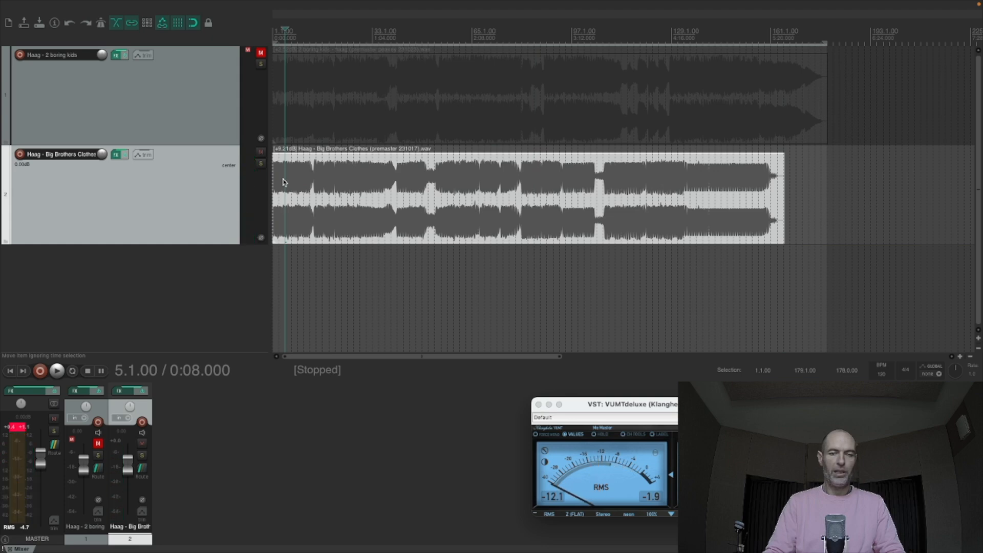
{"action": "scroll", "coordinate": [283, 183], "scroll_direction": "up", "scroll_amount": 2}
{"action": "scroll", "coordinate": [284, 183], "scroll_direction": "up", "scroll_amount": 1}
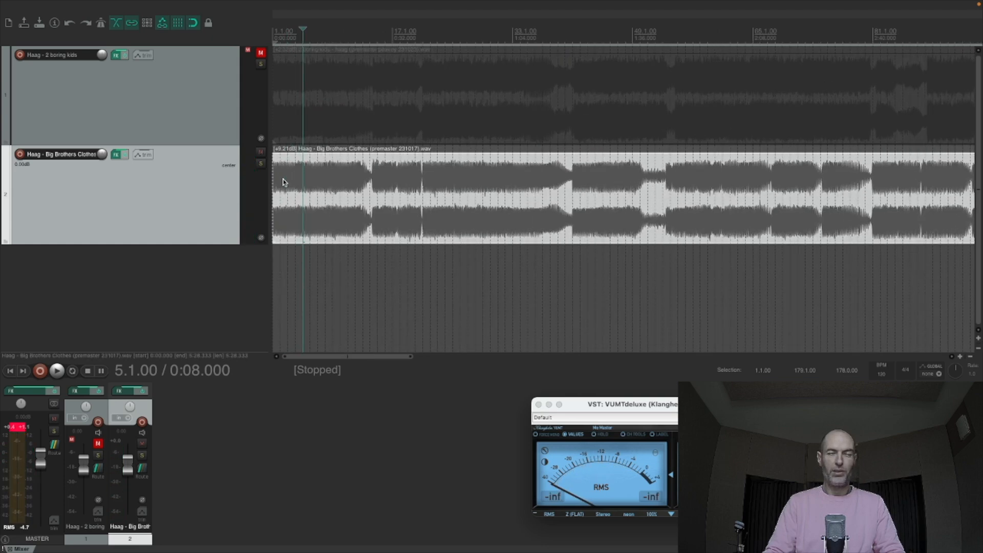
{"action": "key", "text": "space"}
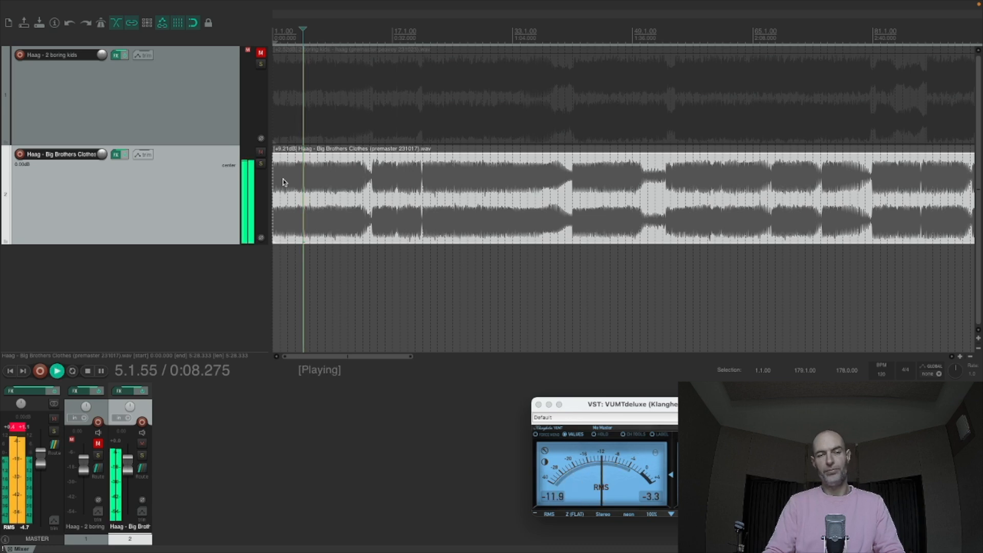
{"action": "scroll", "coordinate": [292, 182], "scroll_direction": "up", "scroll_amount": 3}
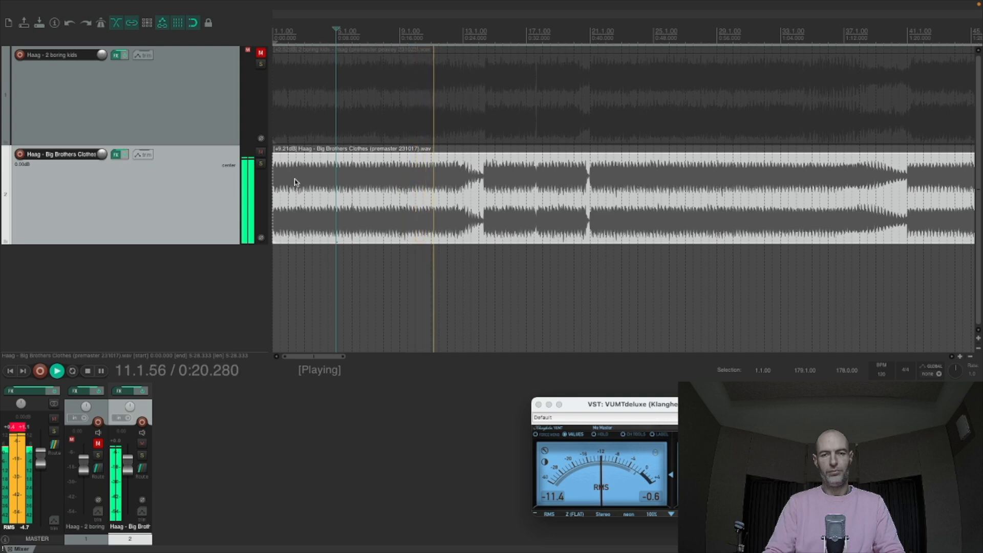
{"action": "scroll", "coordinate": [294, 182], "scroll_direction": "down", "scroll_amount": 2}
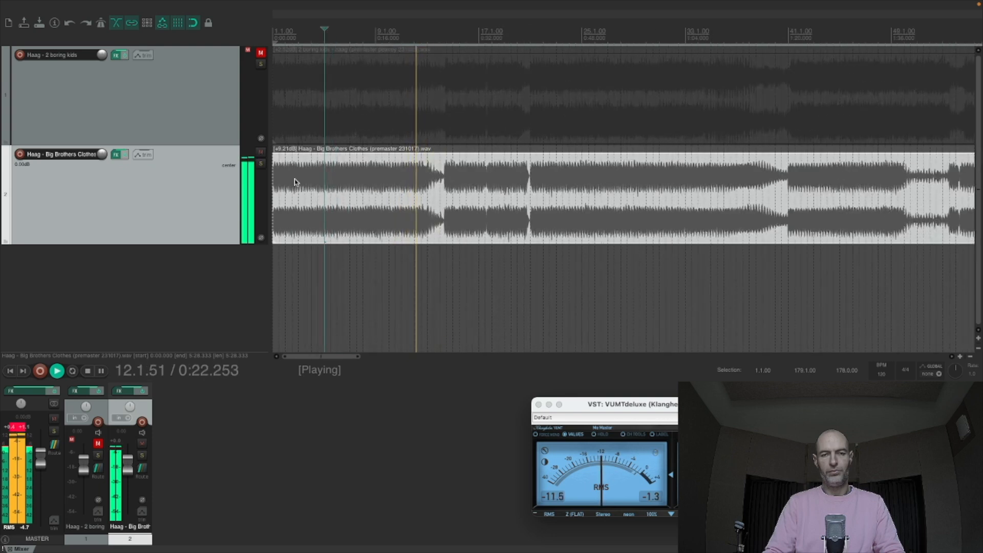
{"action": "scroll", "coordinate": [294, 182], "scroll_direction": "down", "scroll_amount": 1}
{"action": "scroll", "coordinate": [294, 182], "scroll_direction": "down", "scroll_amount": 3}
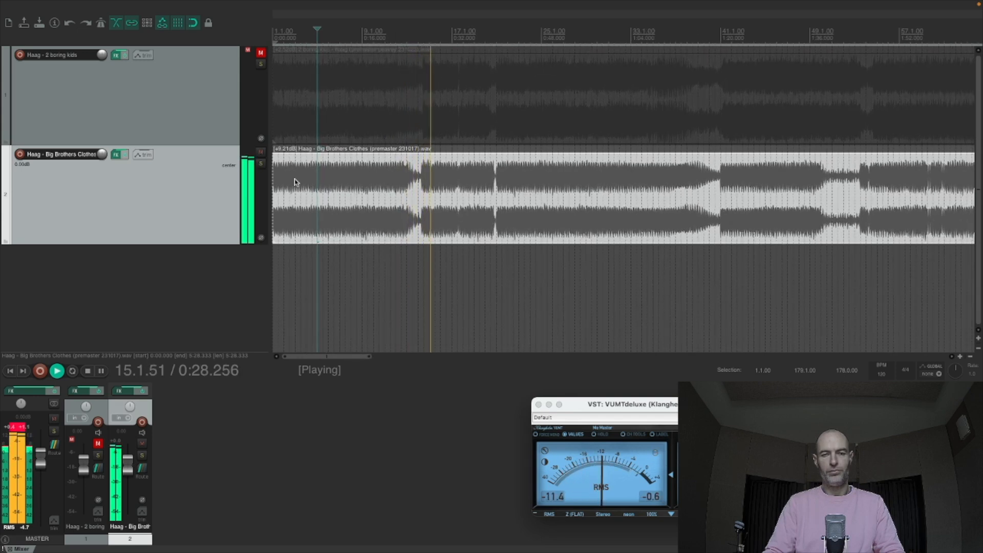
{"action": "scroll", "coordinate": [295, 182], "scroll_direction": "down", "scroll_amount": 6}
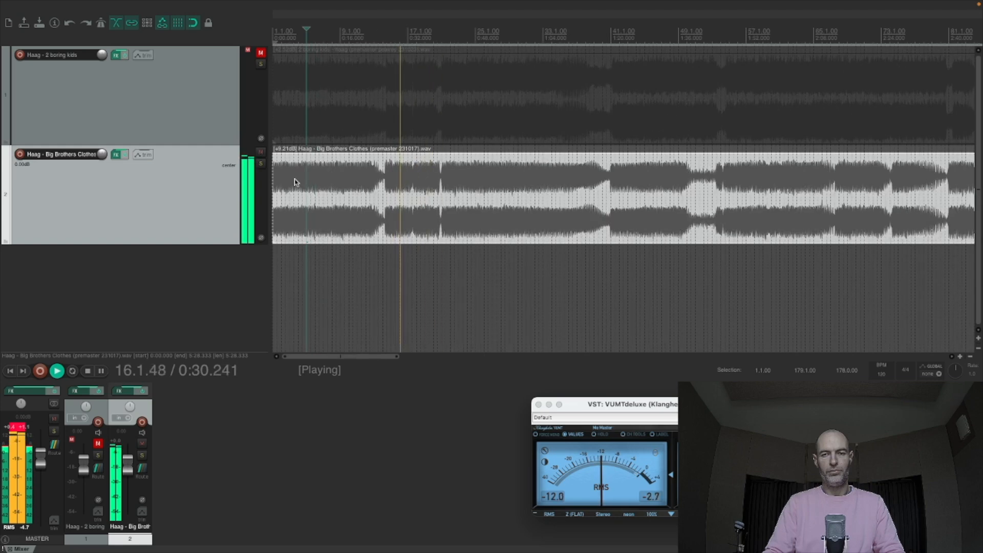
{"action": "key", "text": "space"}
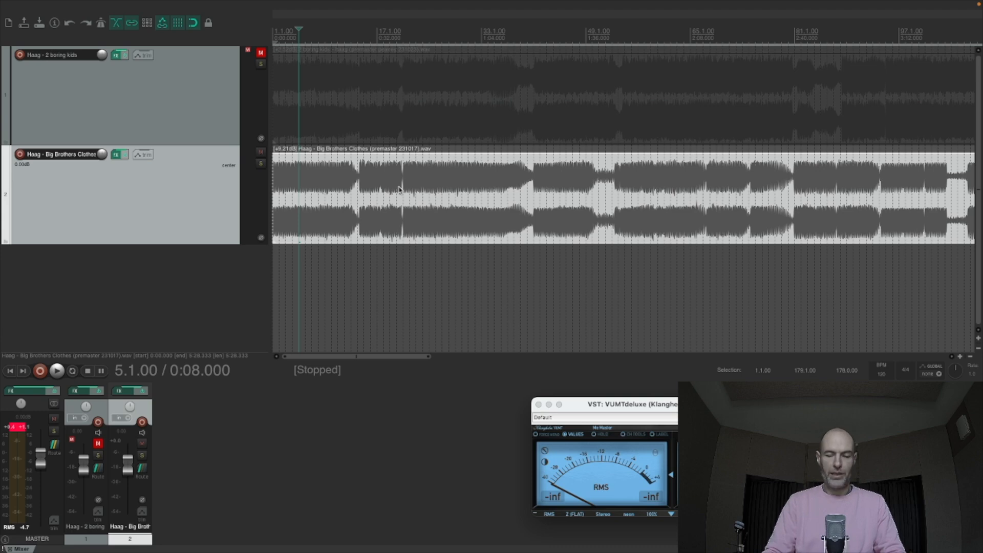
{"action": "scroll", "coordinate": [438, 193], "scroll_direction": "down", "scroll_amount": 3}
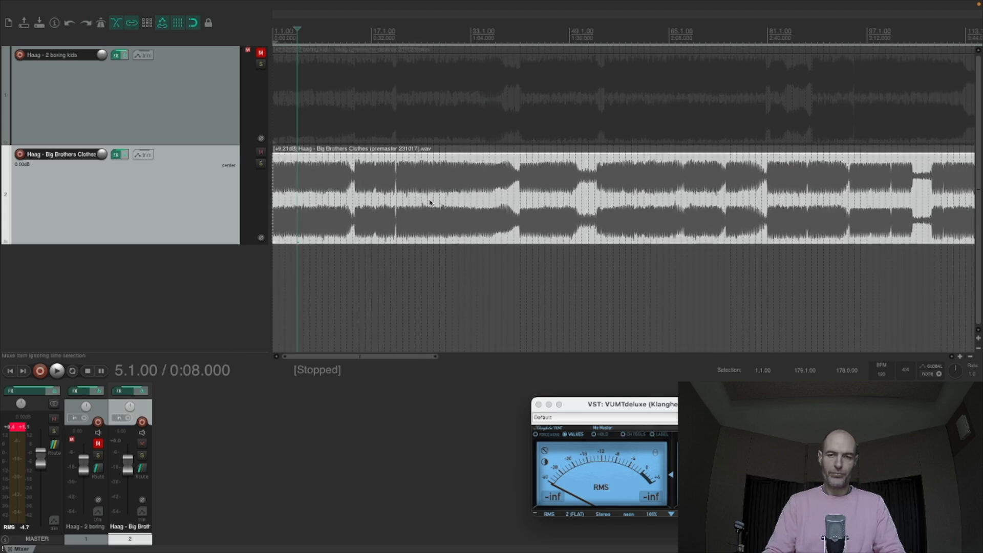
- Audition Big Brothers Clothes from 3:40 and from 1:48, stopping playback after each section
{"action": "scroll", "coordinate": [430, 202], "scroll_direction": "down", "scroll_amount": 4}
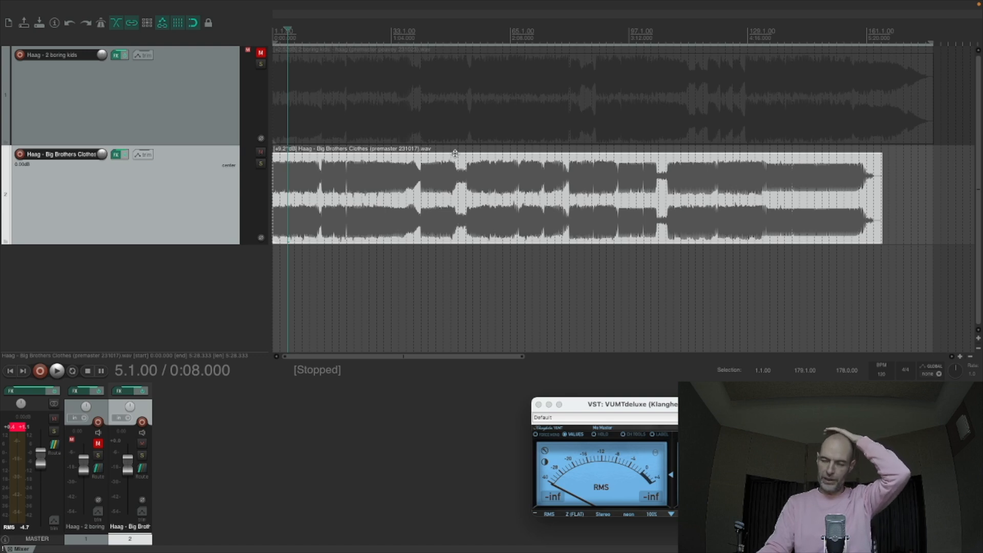
{"action": "left_click", "coordinate": [681, 189]}
{"action": "key", "text": "space"}
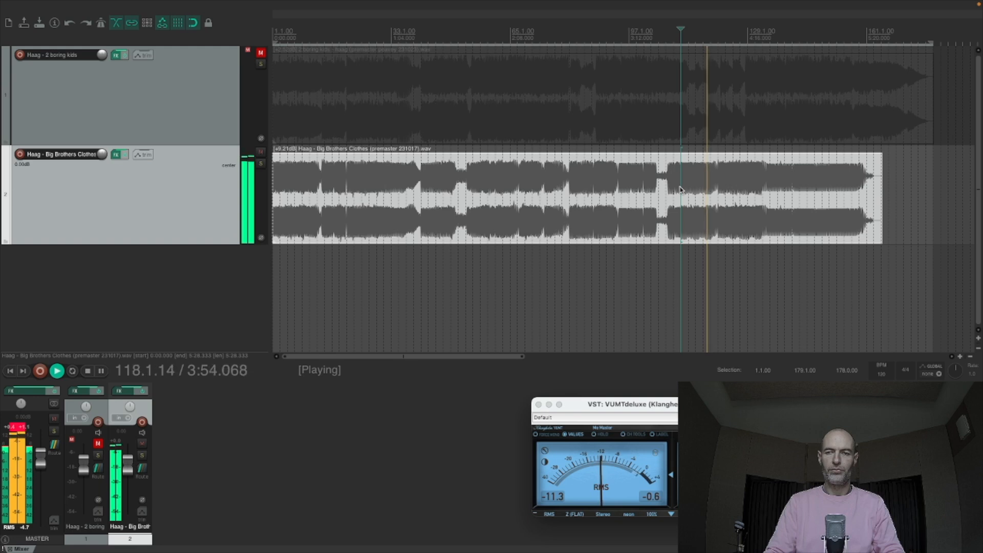
{"action": "key", "text": "space"}
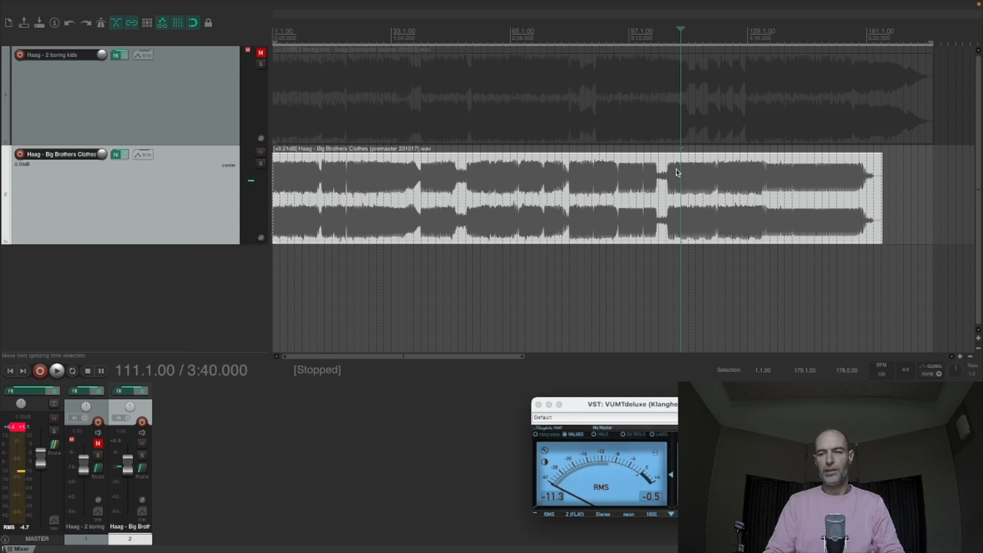
{"action": "left_click", "coordinate": [669, 199]}
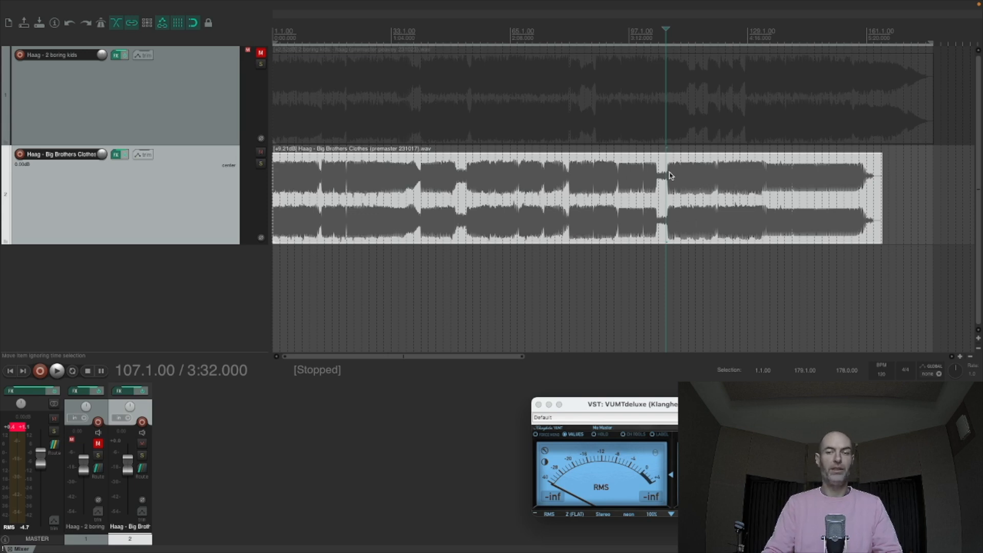
{"action": "scroll", "coordinate": [706, 181], "scroll_direction": "down", "scroll_amount": 1}
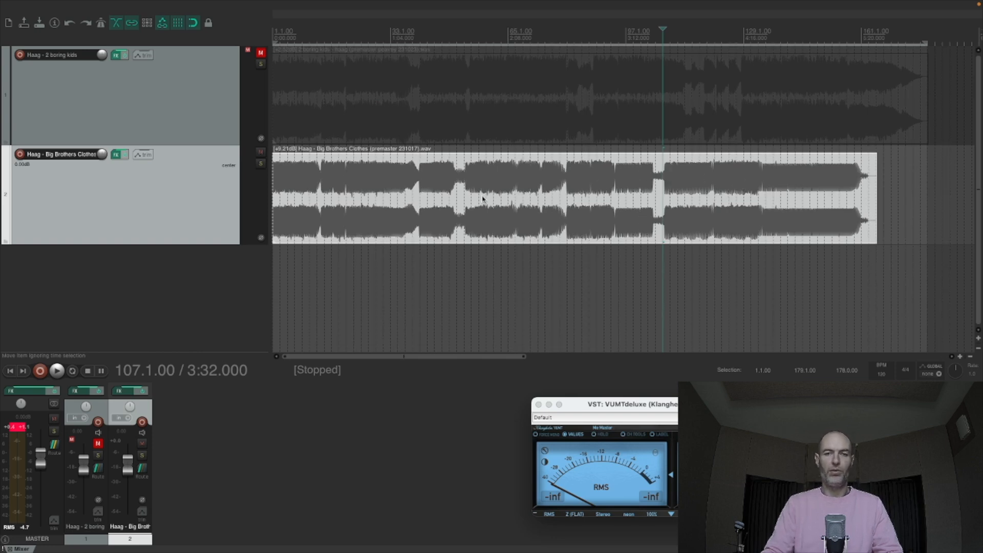
{"action": "left_click", "coordinate": [467, 190]}
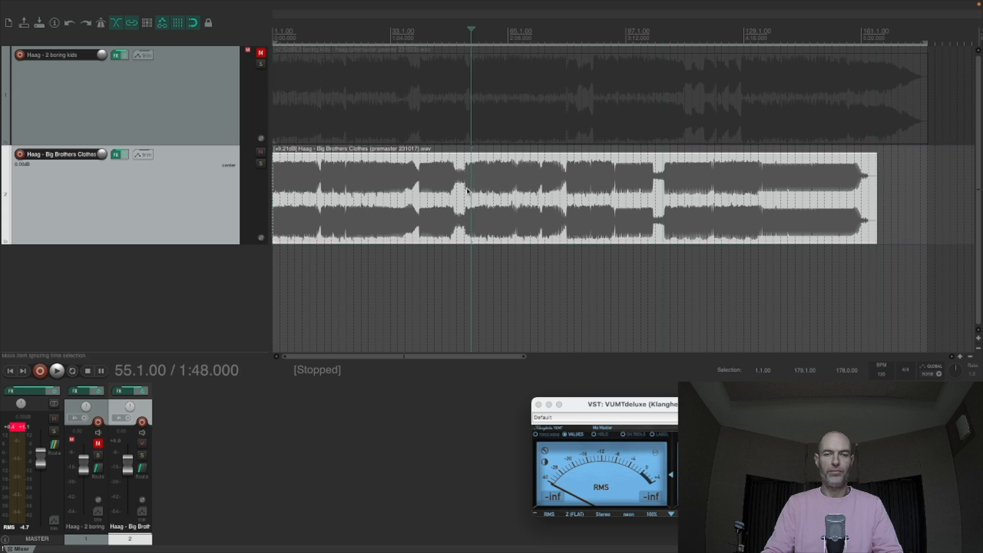
{"action": "key", "text": "space"}
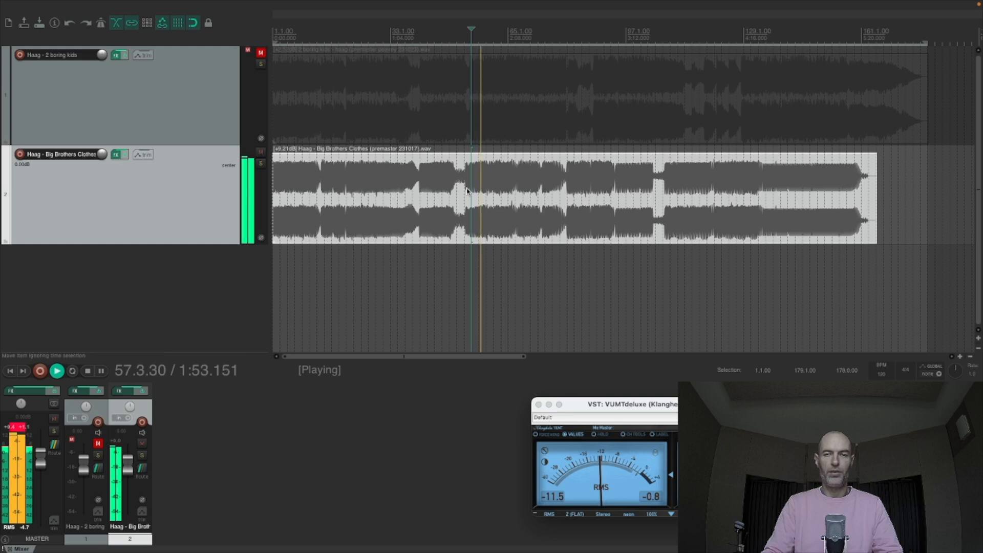
{"action": "key", "text": "space"}
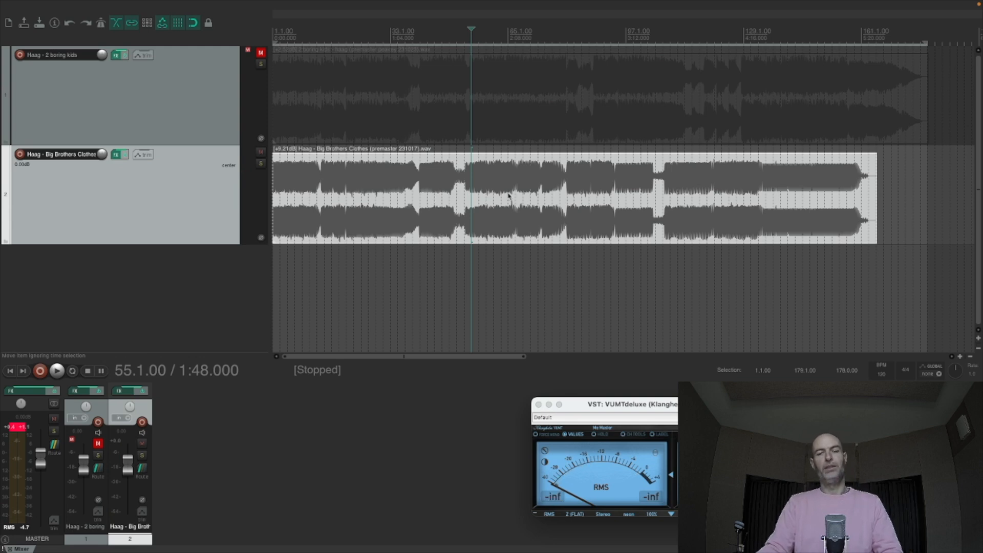
- Compare the sections of Big Brothers Clothes starting at 2:48 and 3:32 by playing each briefly and stopping
{"action": "scroll", "coordinate": [544, 201], "scroll_direction": "down", "scroll_amount": 1}
{"action": "scroll", "coordinate": [549, 198], "scroll_direction": "down", "scroll_amount": 2}
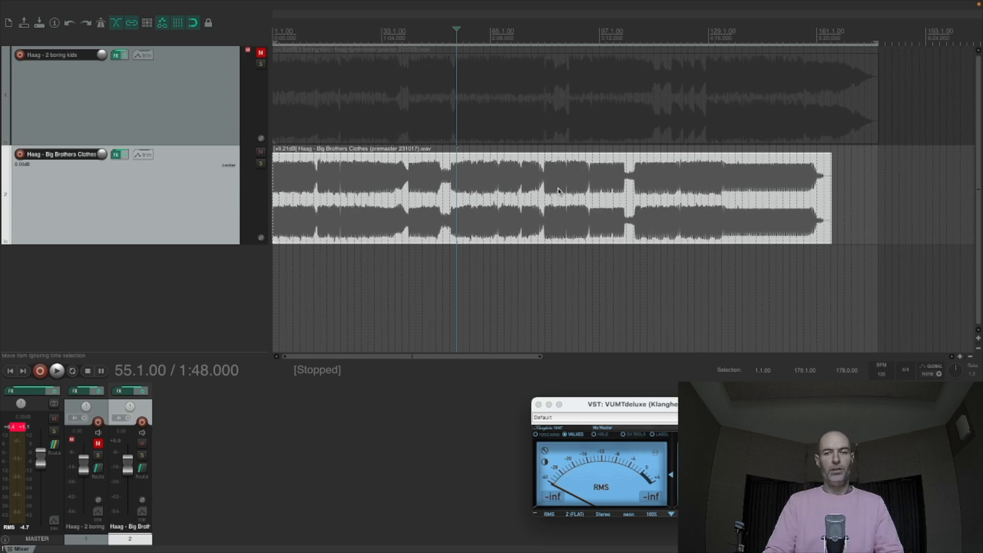
{"action": "left_click", "coordinate": [555, 191]}
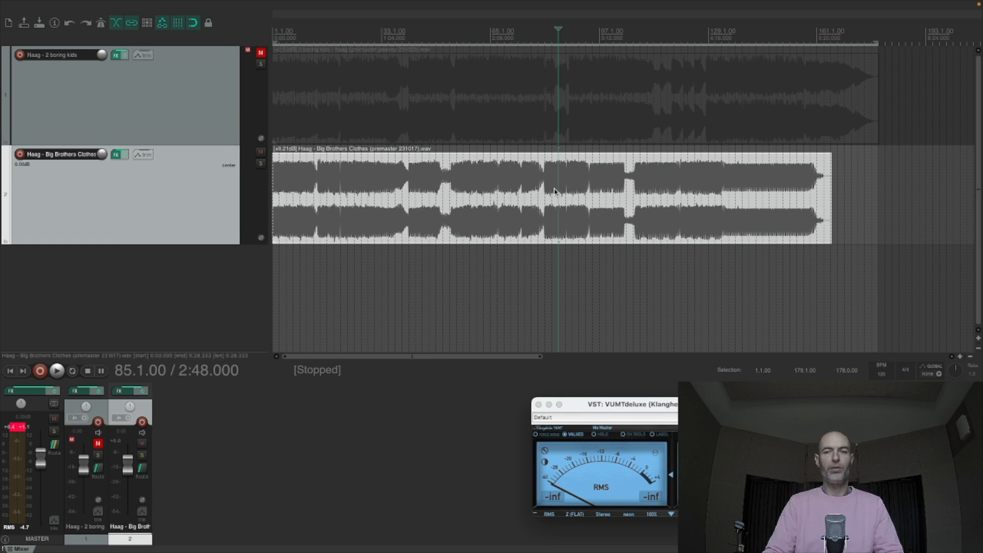
{"action": "key", "text": "space"}
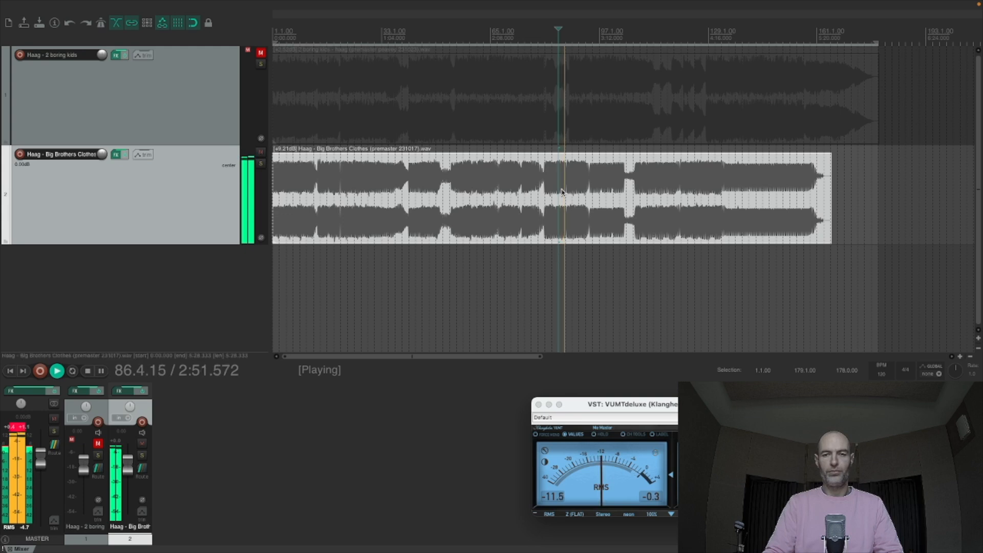
{"action": "scroll", "coordinate": [562, 192], "scroll_direction": "down", "scroll_amount": 1}
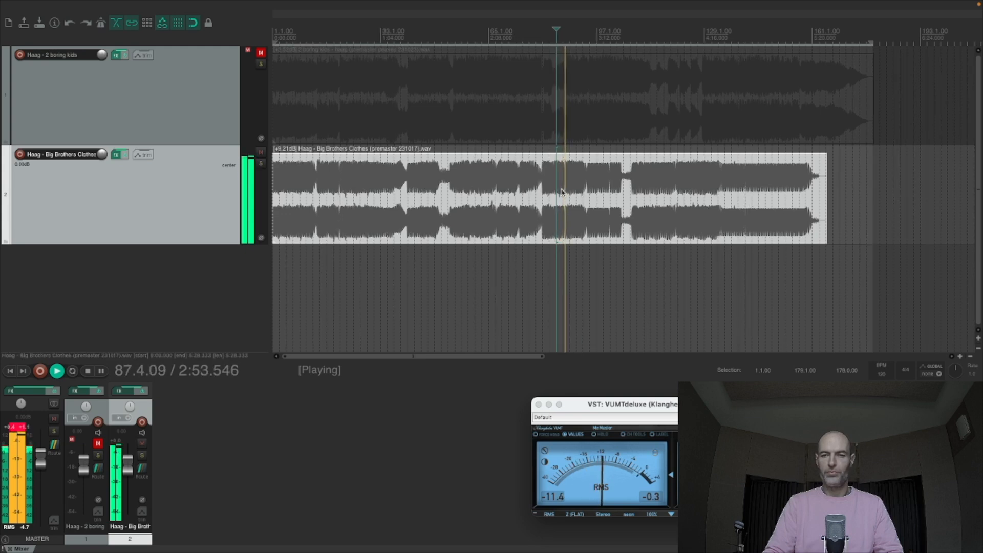
{"action": "key", "text": "space"}
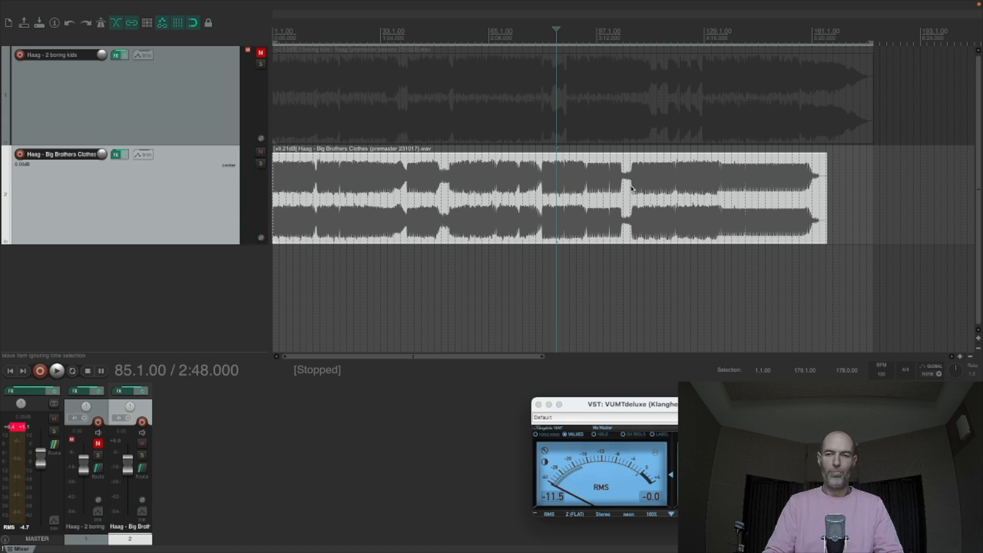
{"action": "left_click", "coordinate": [631, 188]}
{"action": "key", "text": "space"}
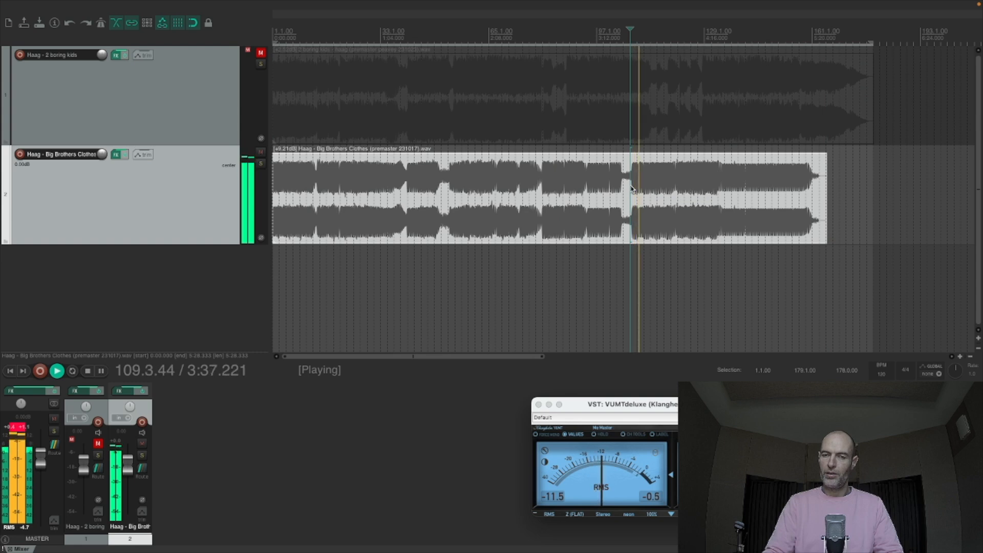
{"action": "key", "text": "space"}
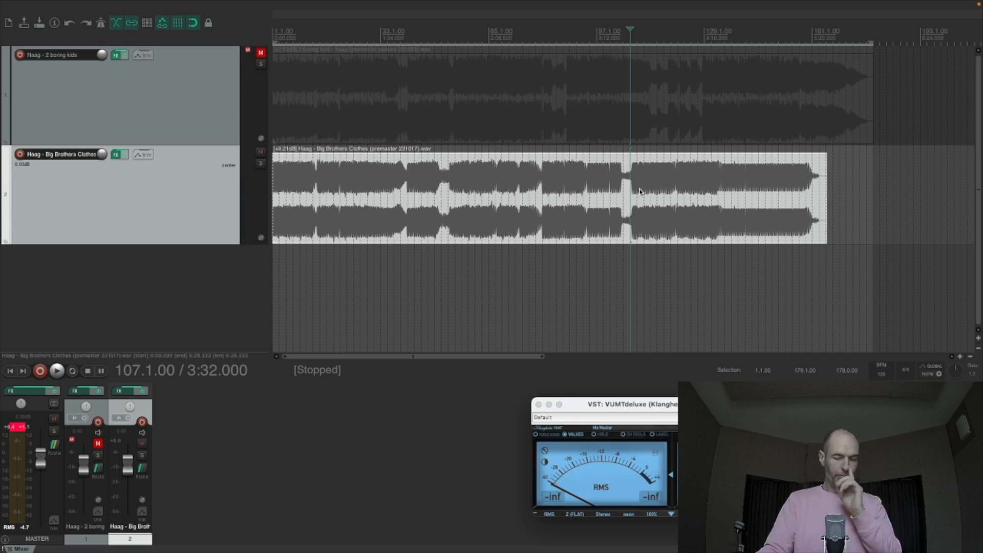
- Deselect the song's audio item and mute the Big Brothers Clothes track, leaving the edit cursor at 3:12
{"action": "scroll", "coordinate": [640, 195], "scroll_direction": "down", "scroll_amount": 2}
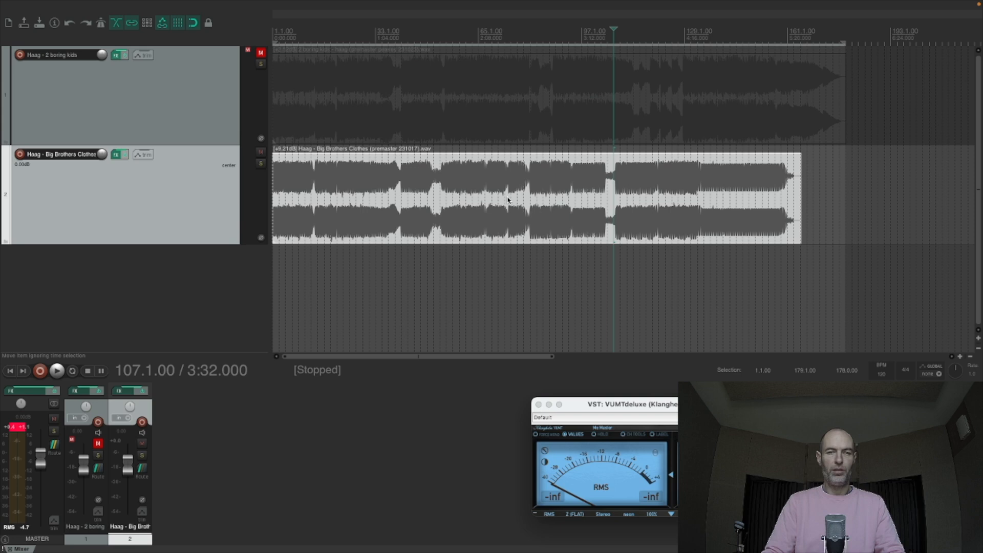
{"action": "left_click", "coordinate": [432, 200]}
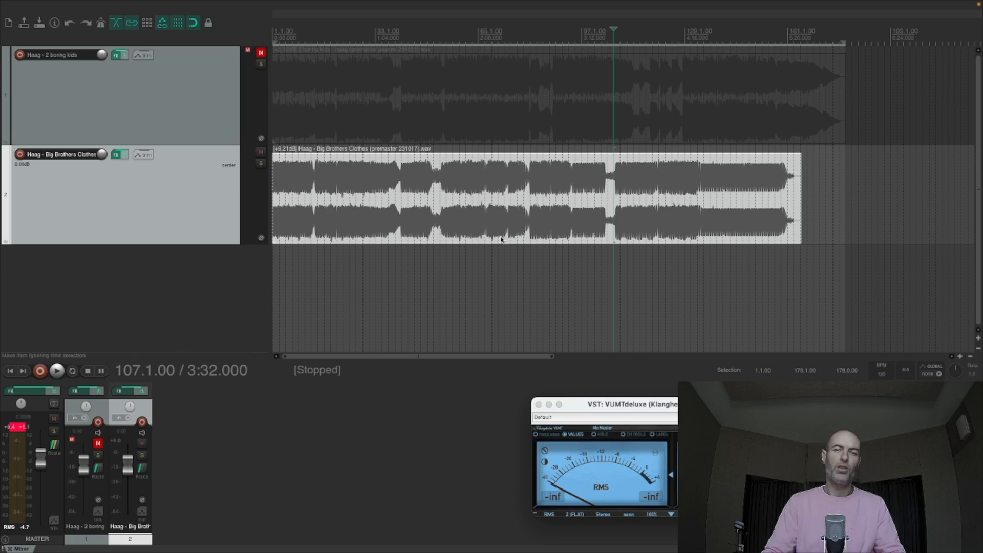
{"action": "left_click", "coordinate": [590, 273]}
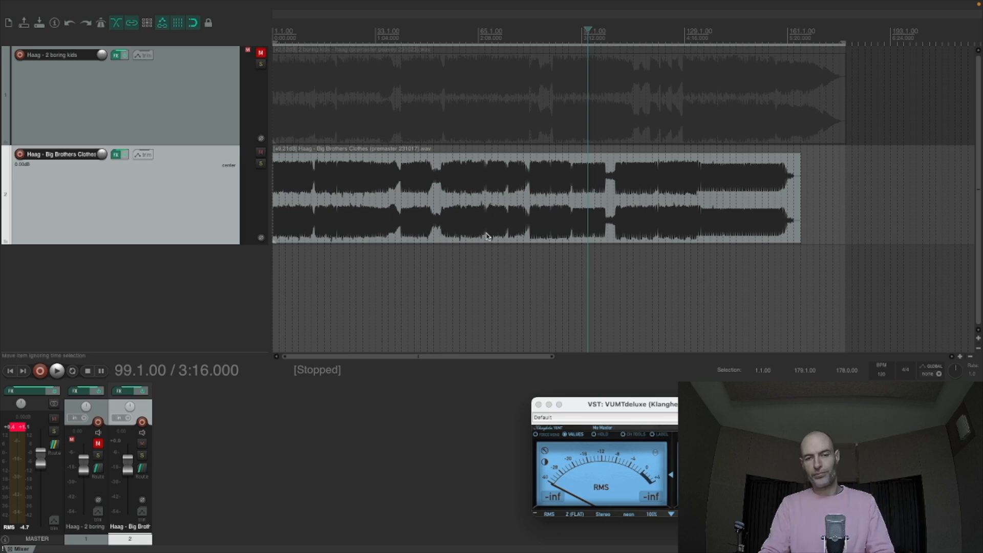
{"action": "left_click", "coordinate": [490, 277]}
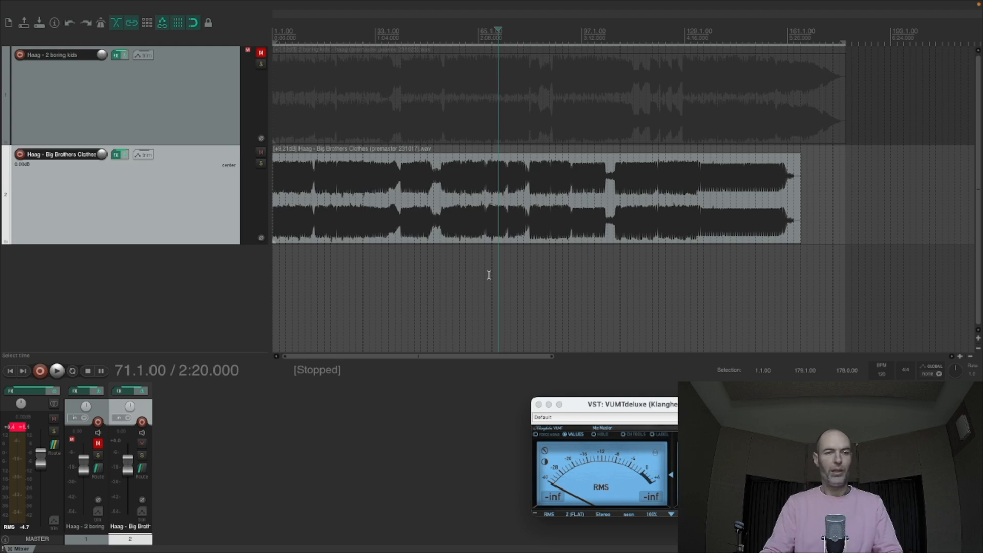
{"action": "left_click", "coordinate": [261, 152]}
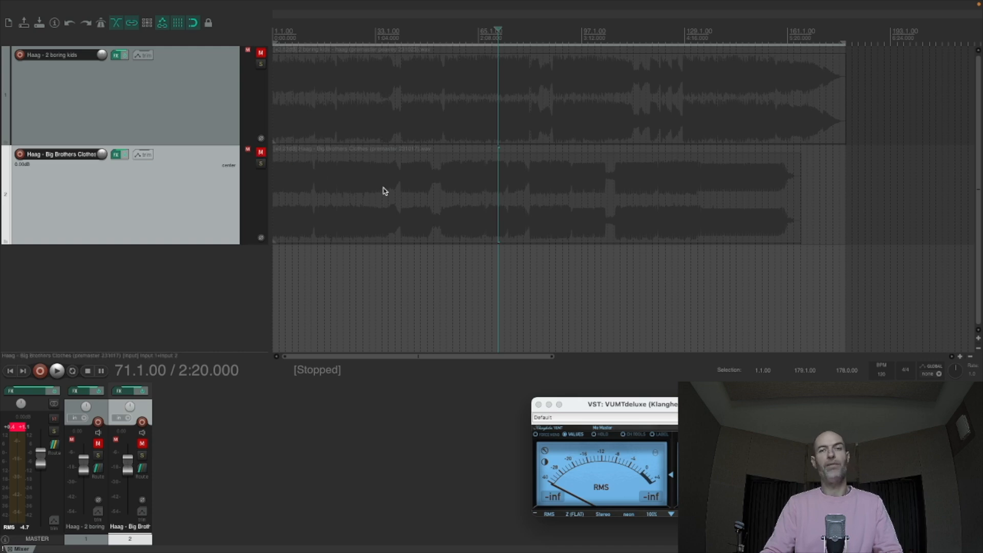
{"action": "left_click", "coordinate": [582, 283]}
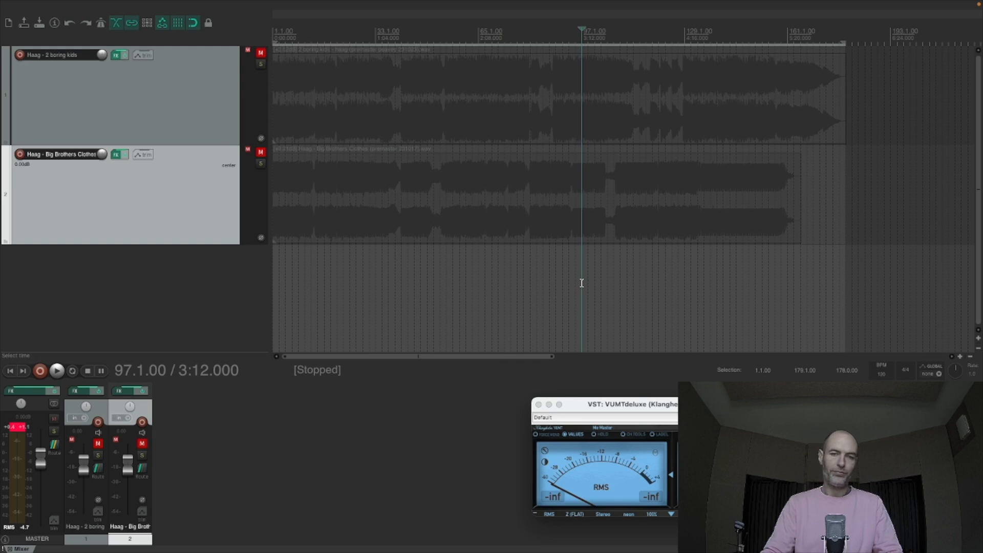